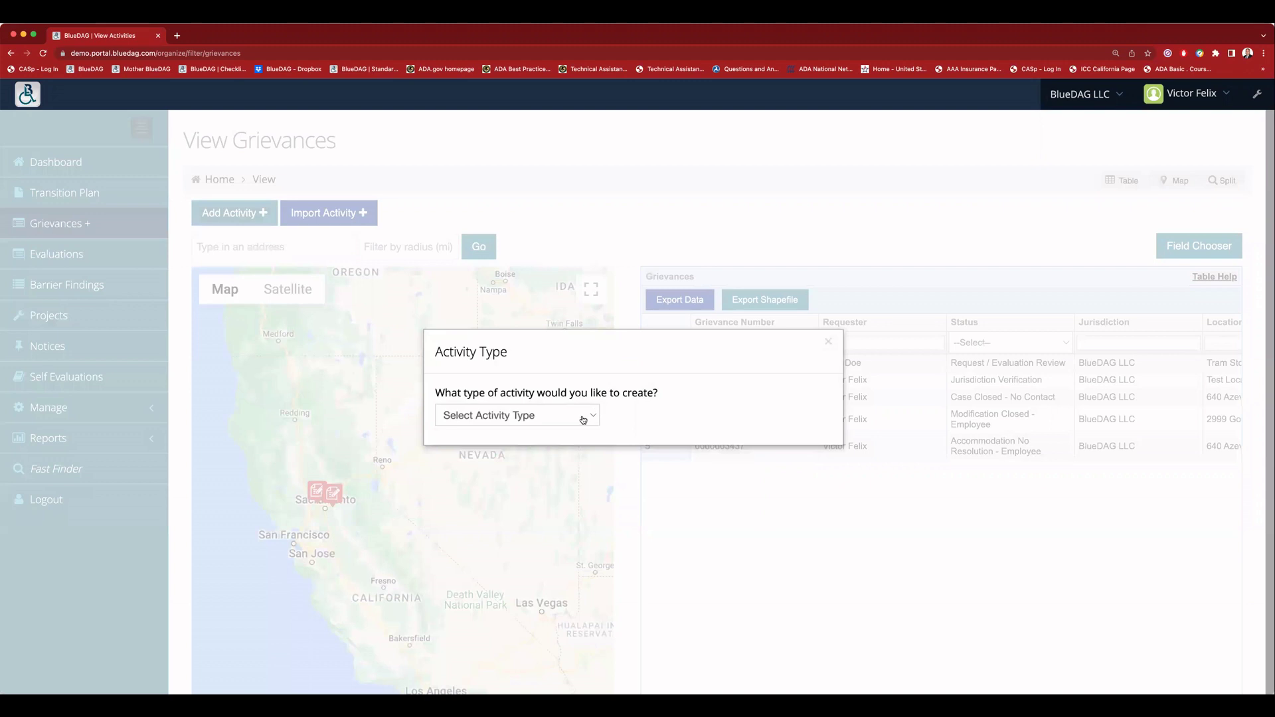
Step: Create a new activity of type Grievance and choose the signed-in account holder as its existing requester
click(583, 420)
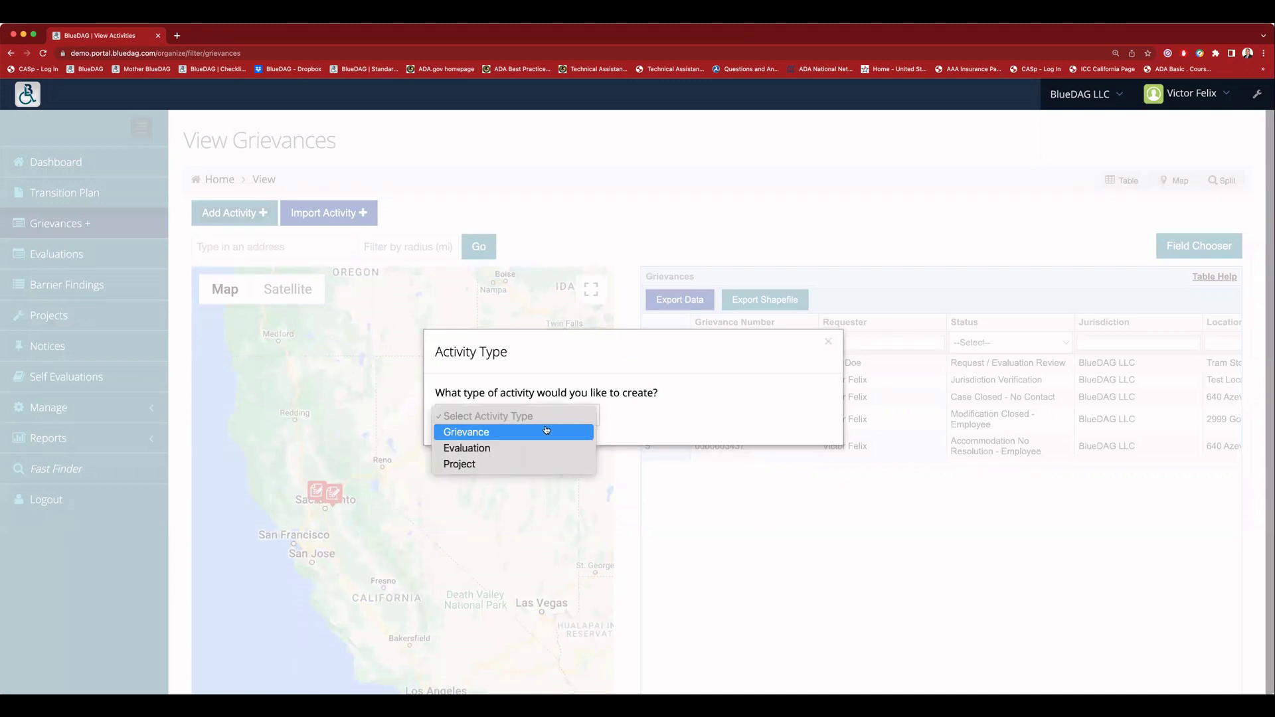
click(546, 432)
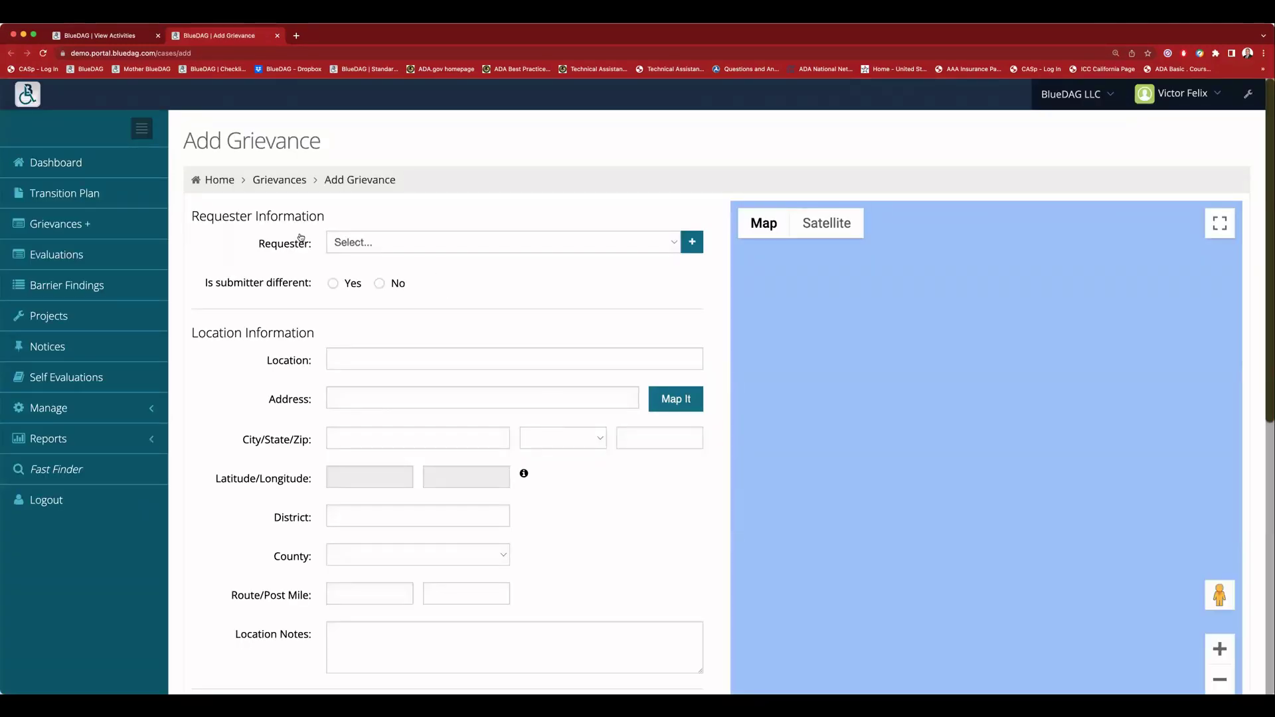
drag(196, 219, 327, 222)
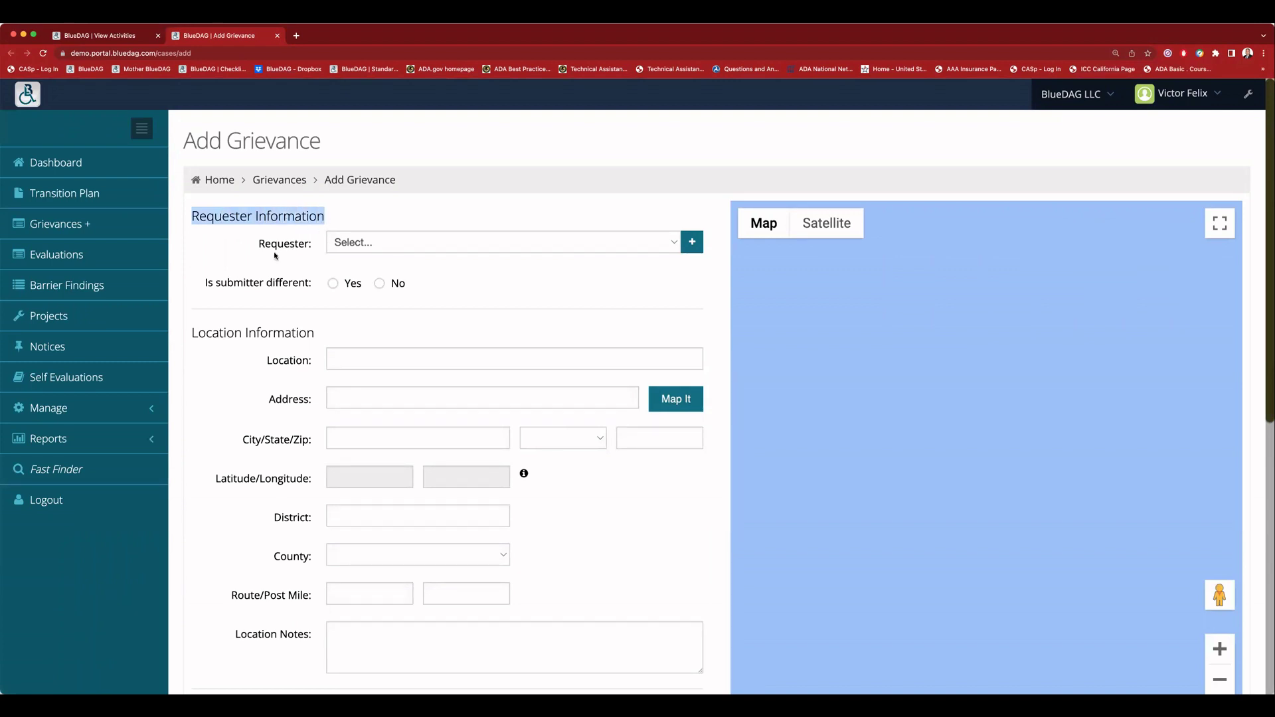
click(441, 271)
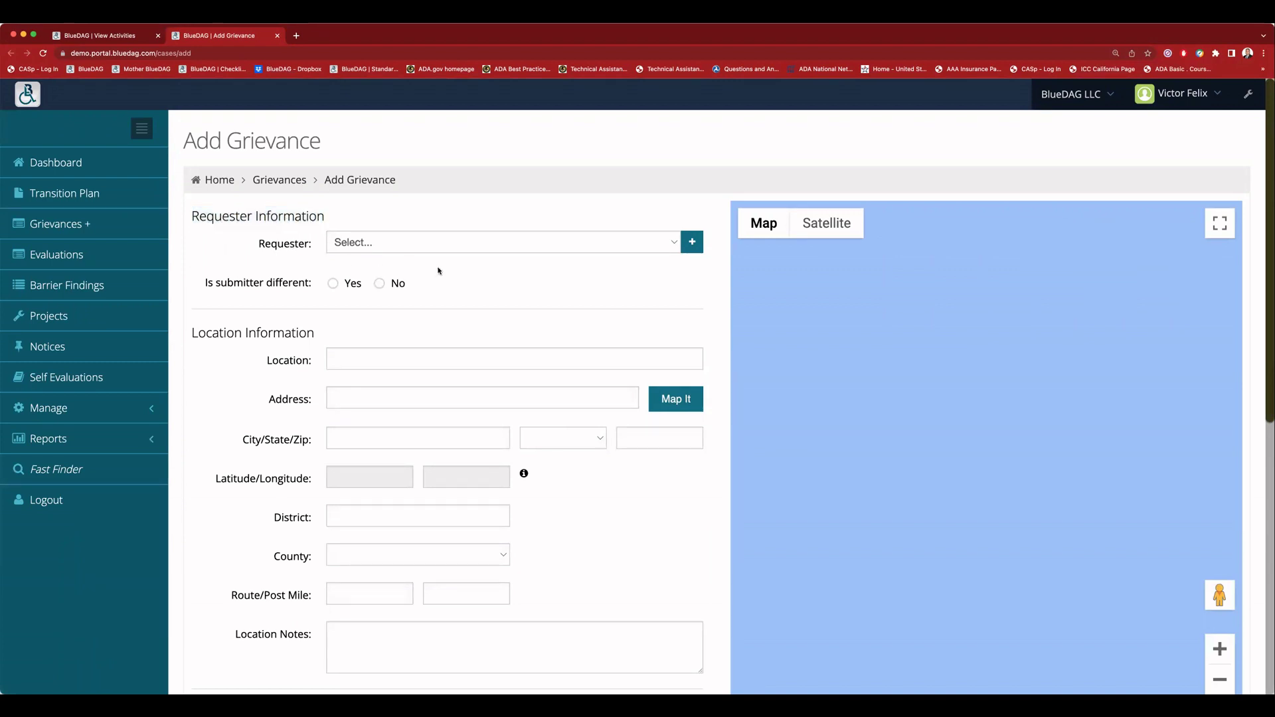
click(672, 246)
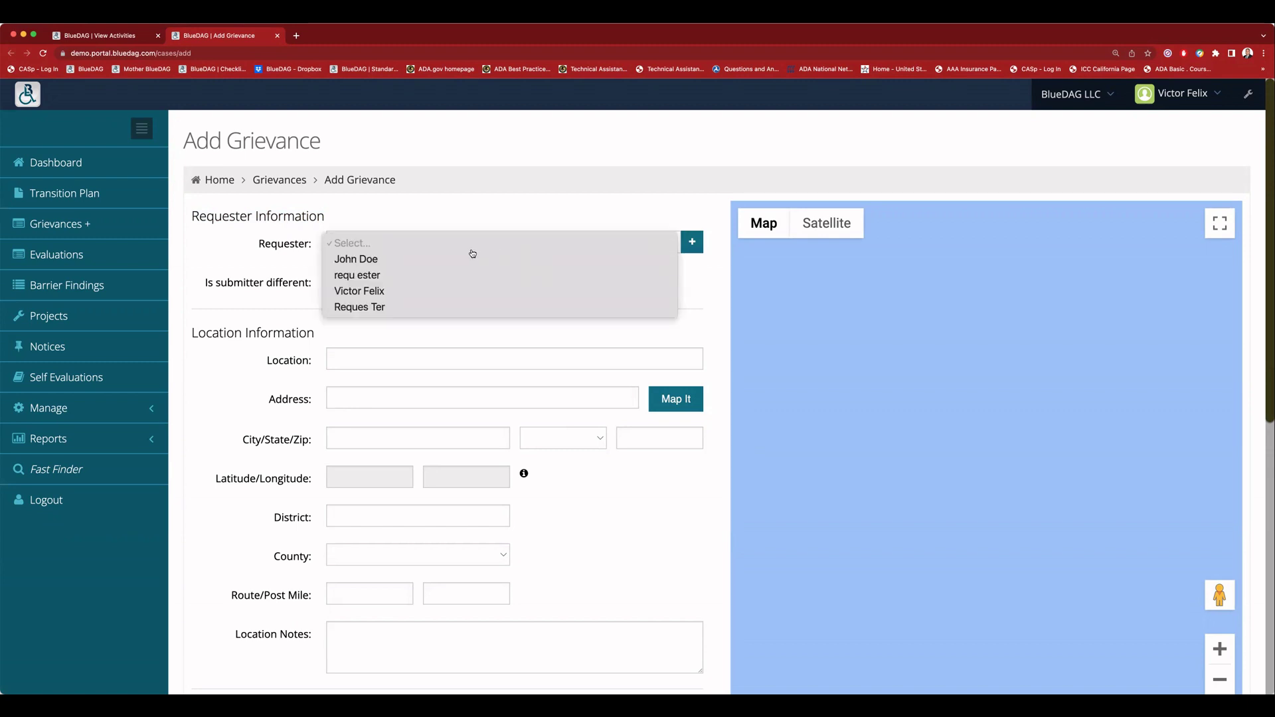
click(428, 291)
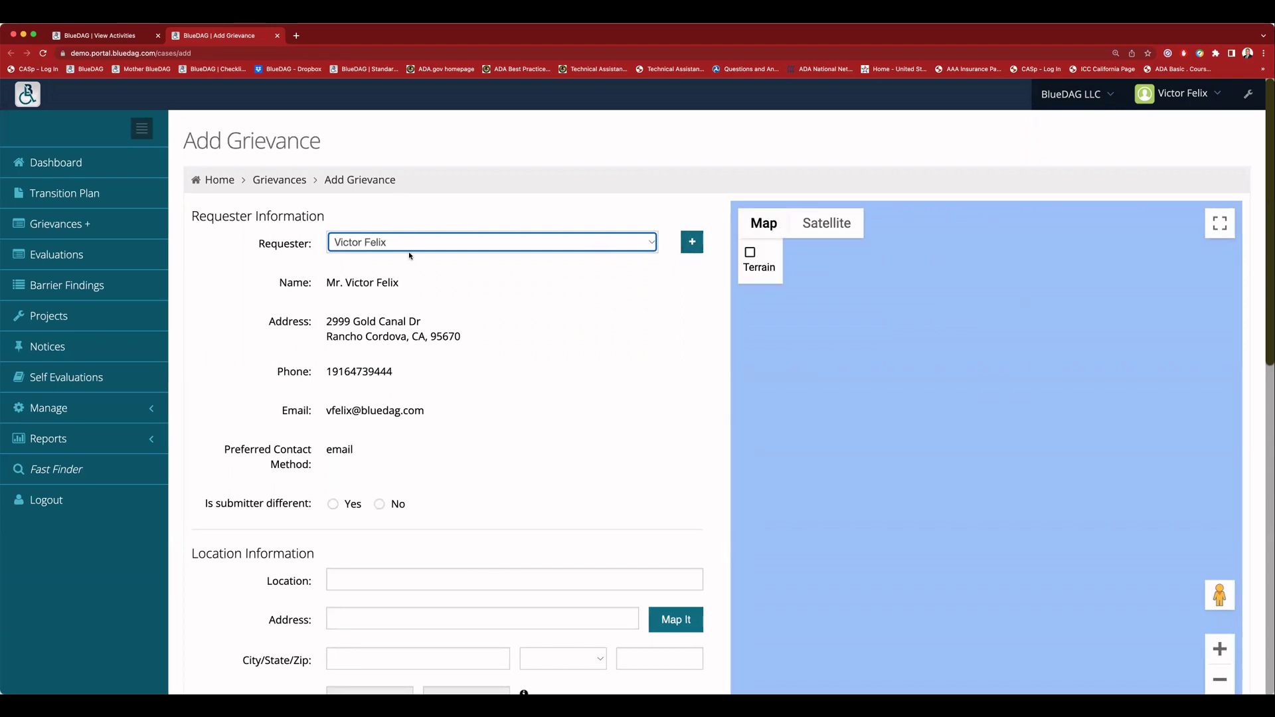
click(637, 245)
click(638, 245)
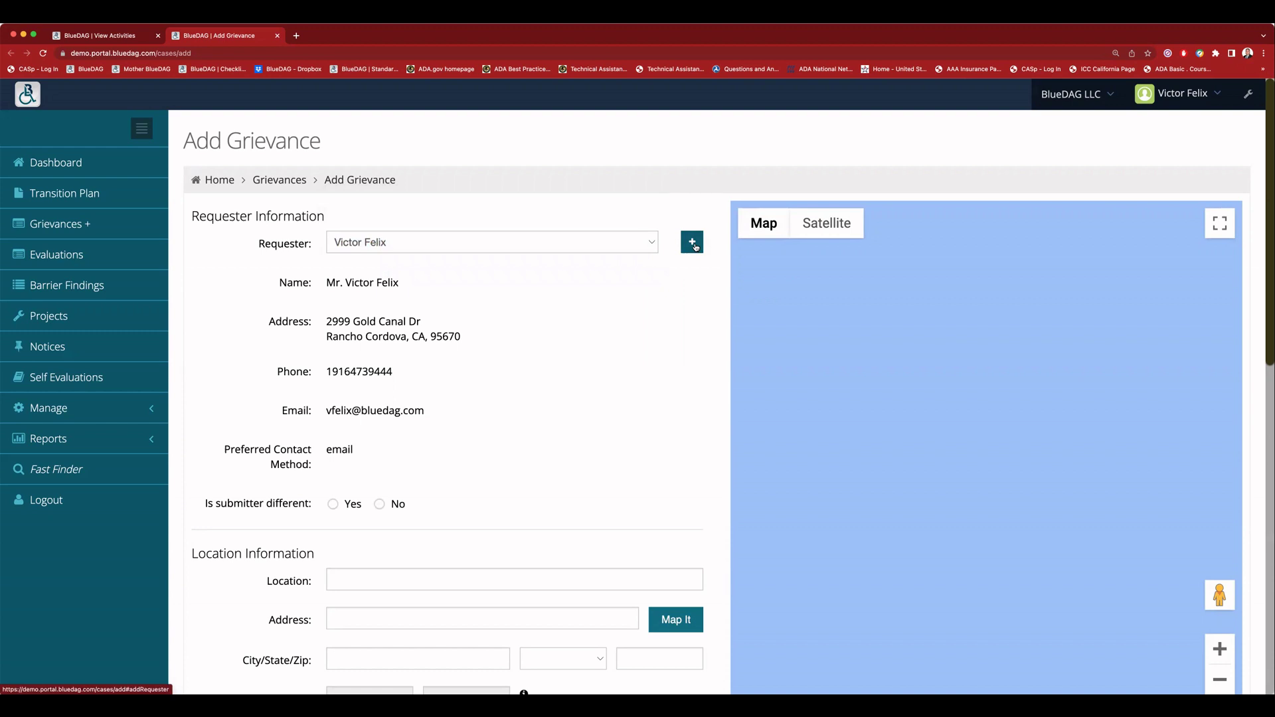
click(694, 243)
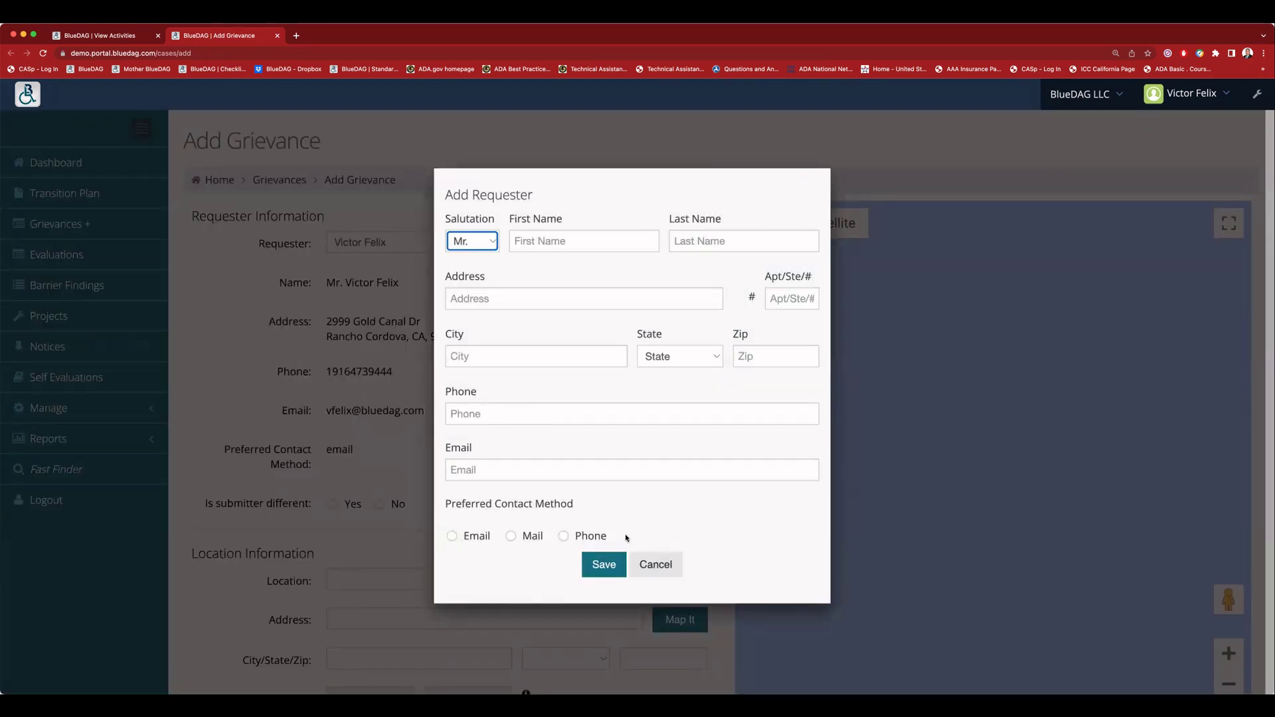
click(657, 566)
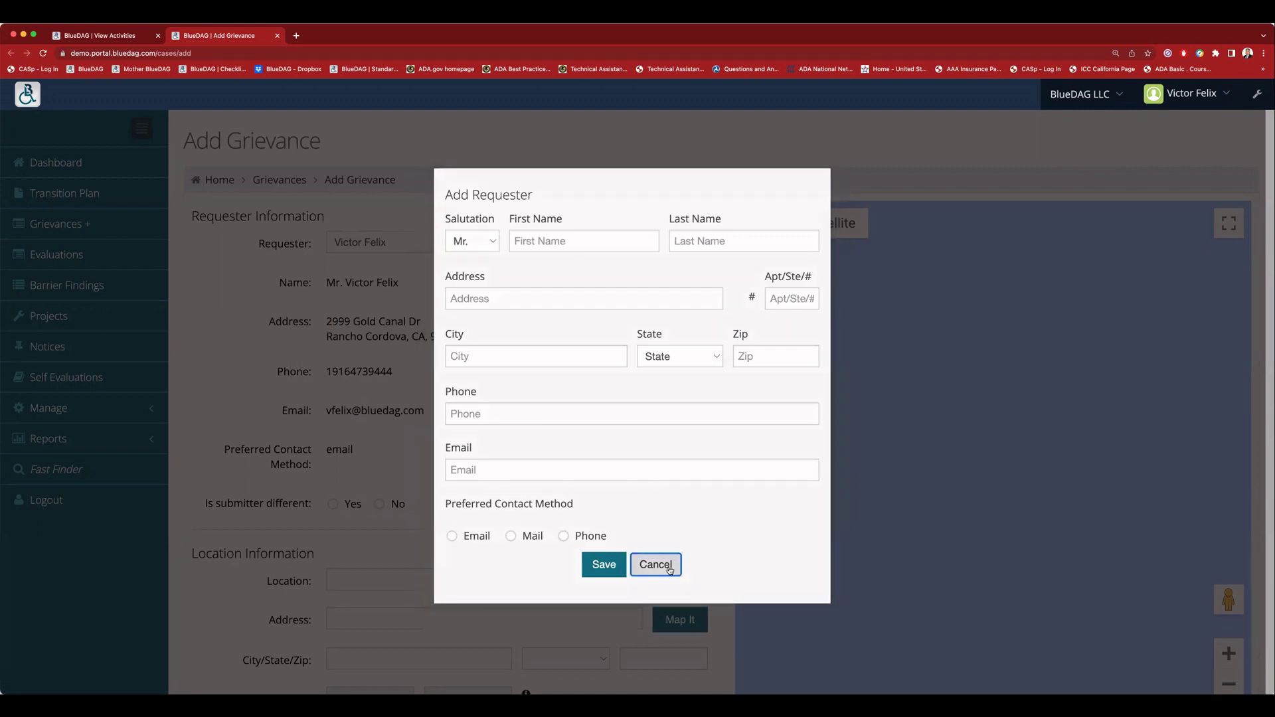
Step: Check the extra submitter fields offered for a different submitter, and set "Is submitter different" to No
scroll(490, 498, down, 3)
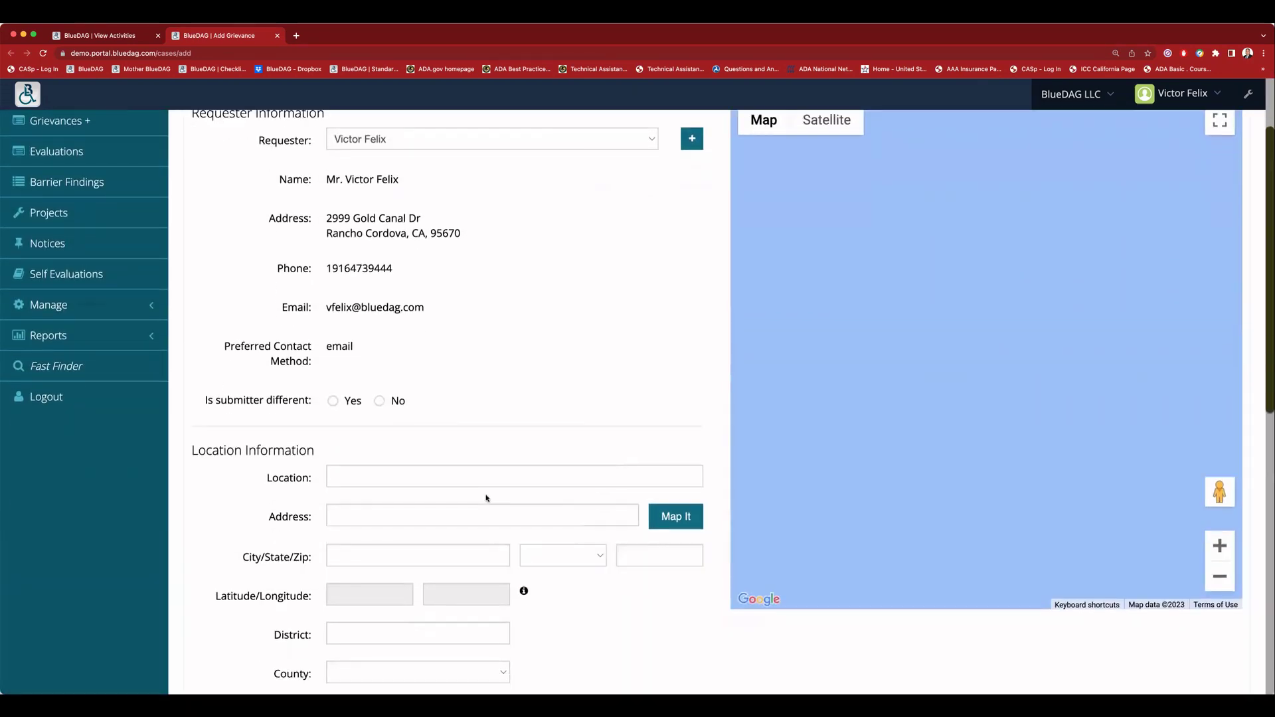
scroll(467, 487, down, 1)
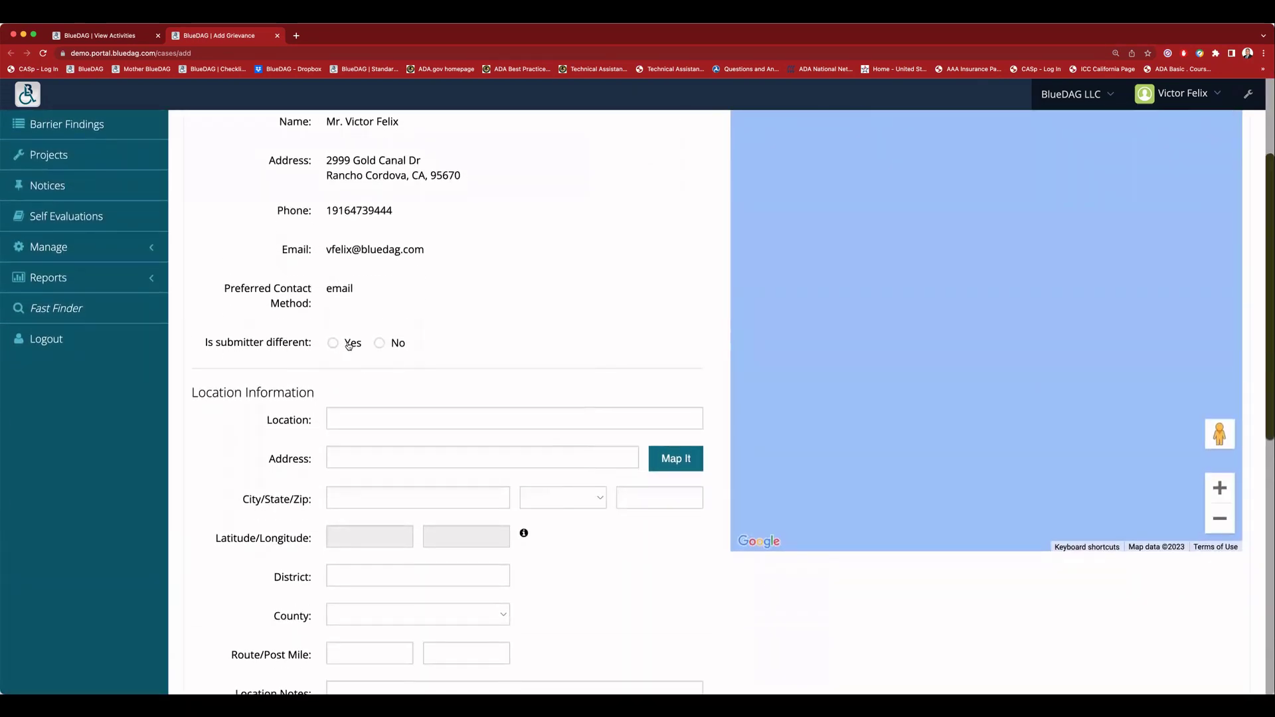
click(348, 346)
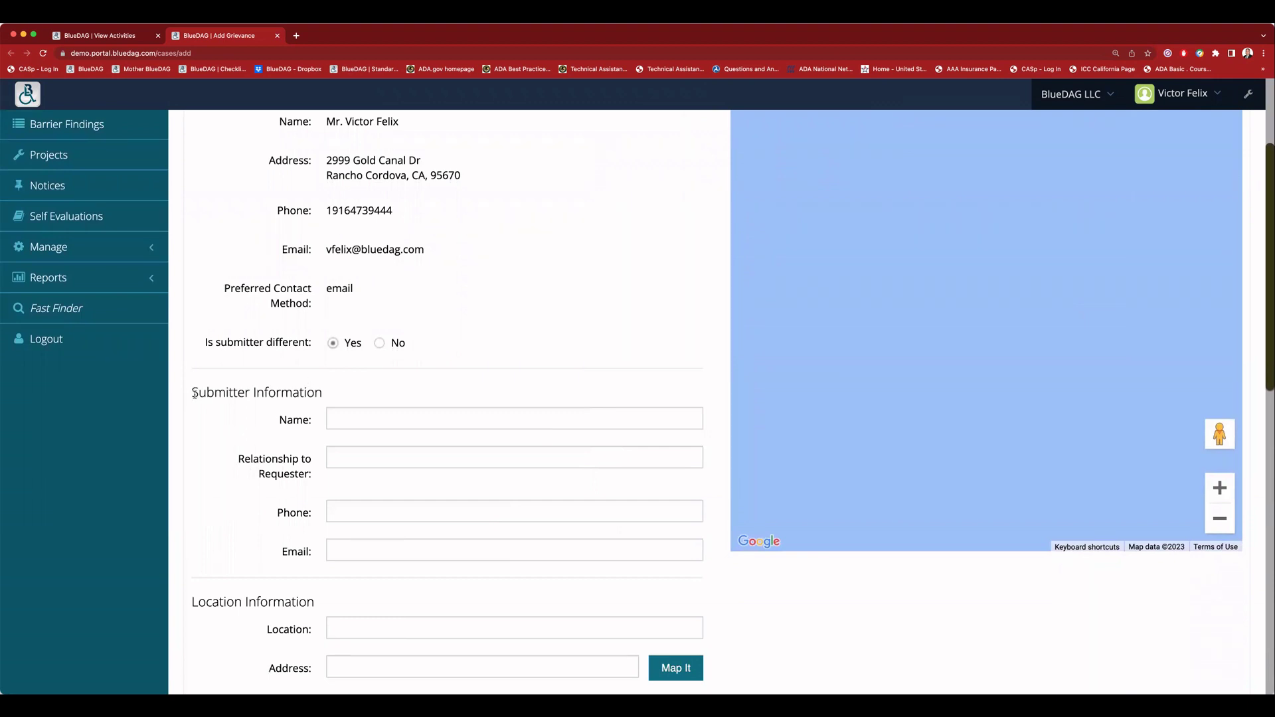
drag(318, 394, 190, 394)
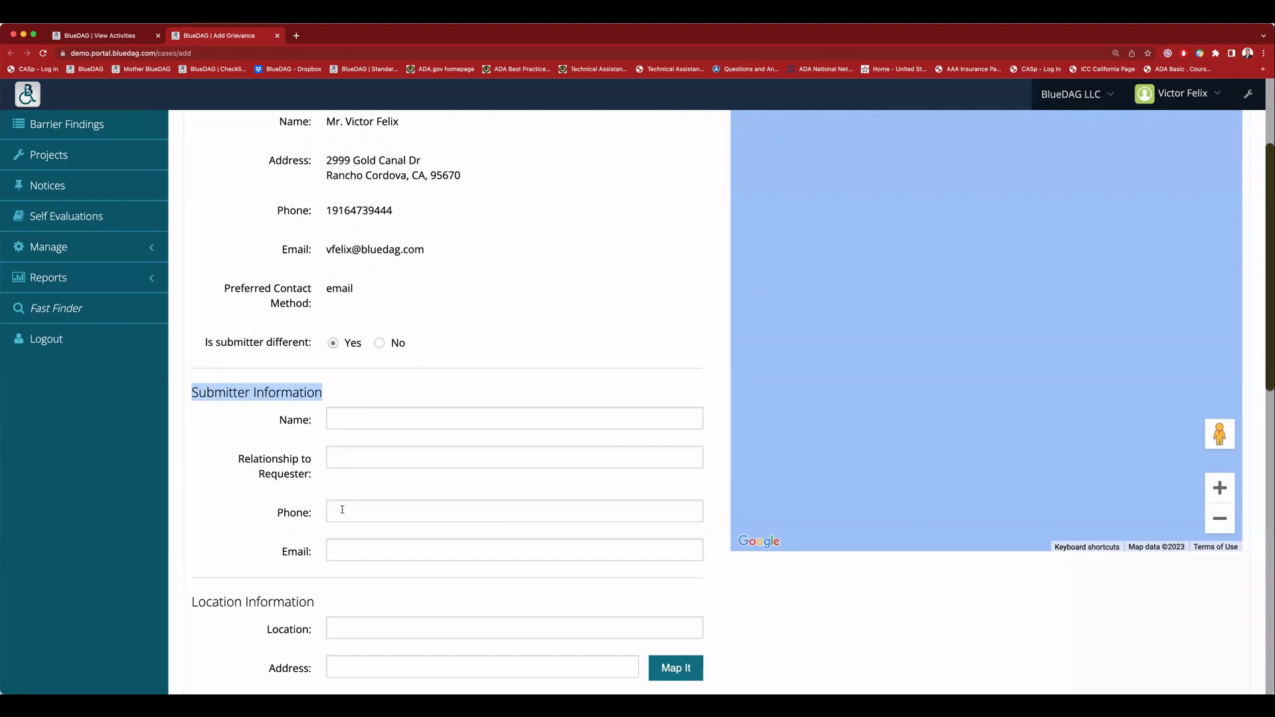
click(380, 344)
Step: Enter "My Office" as the grievance location and fill in its street address, city, state and zip from a saved address
scroll(245, 459, down, 2)
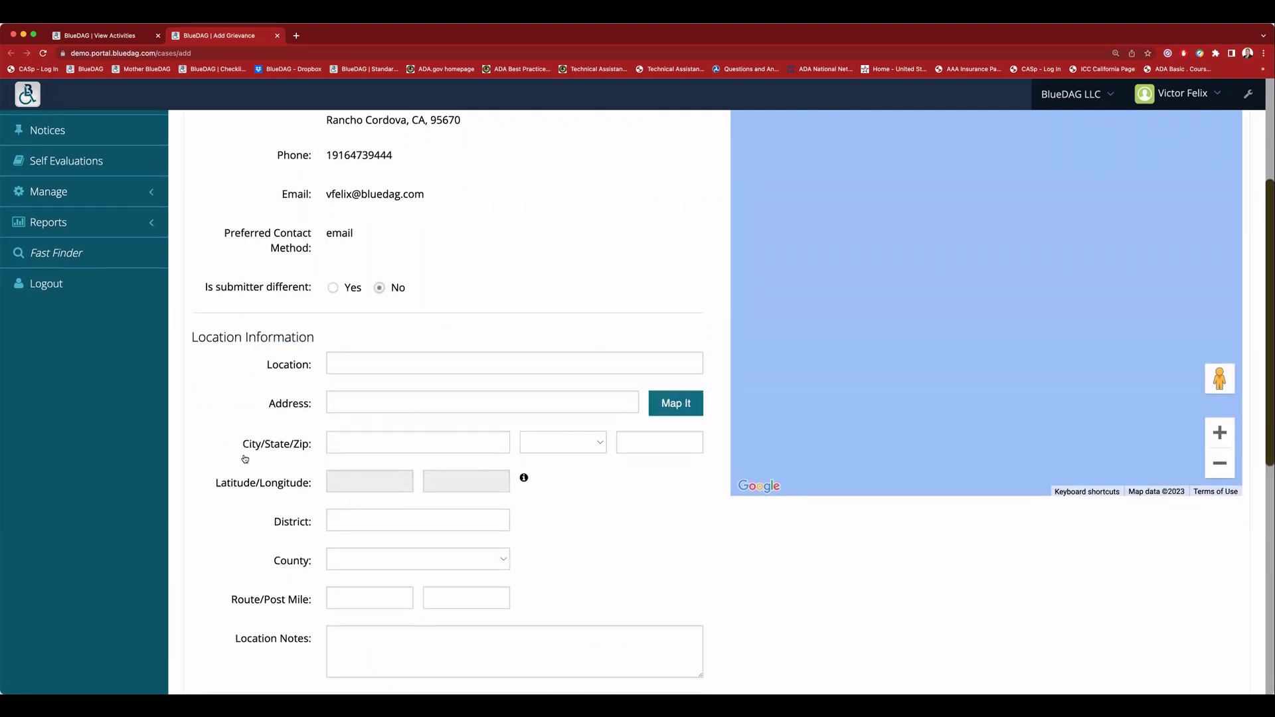
scroll(244, 458, down, 3)
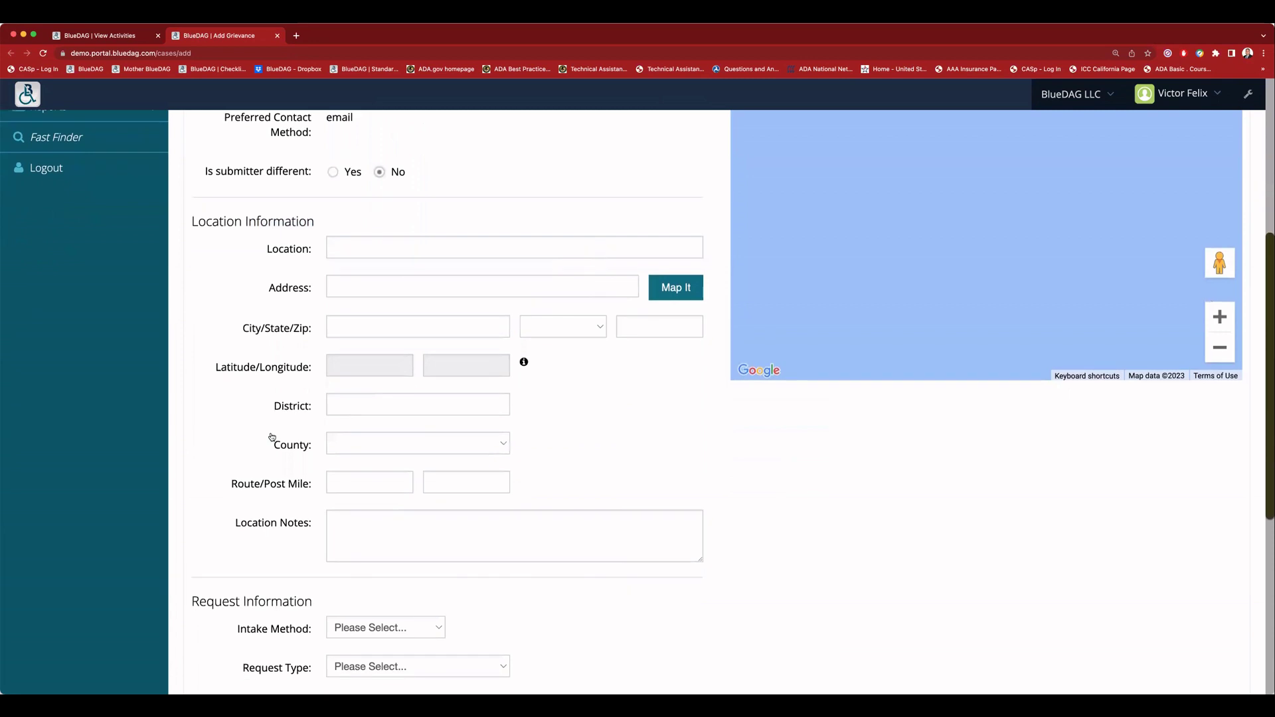
click(354, 247)
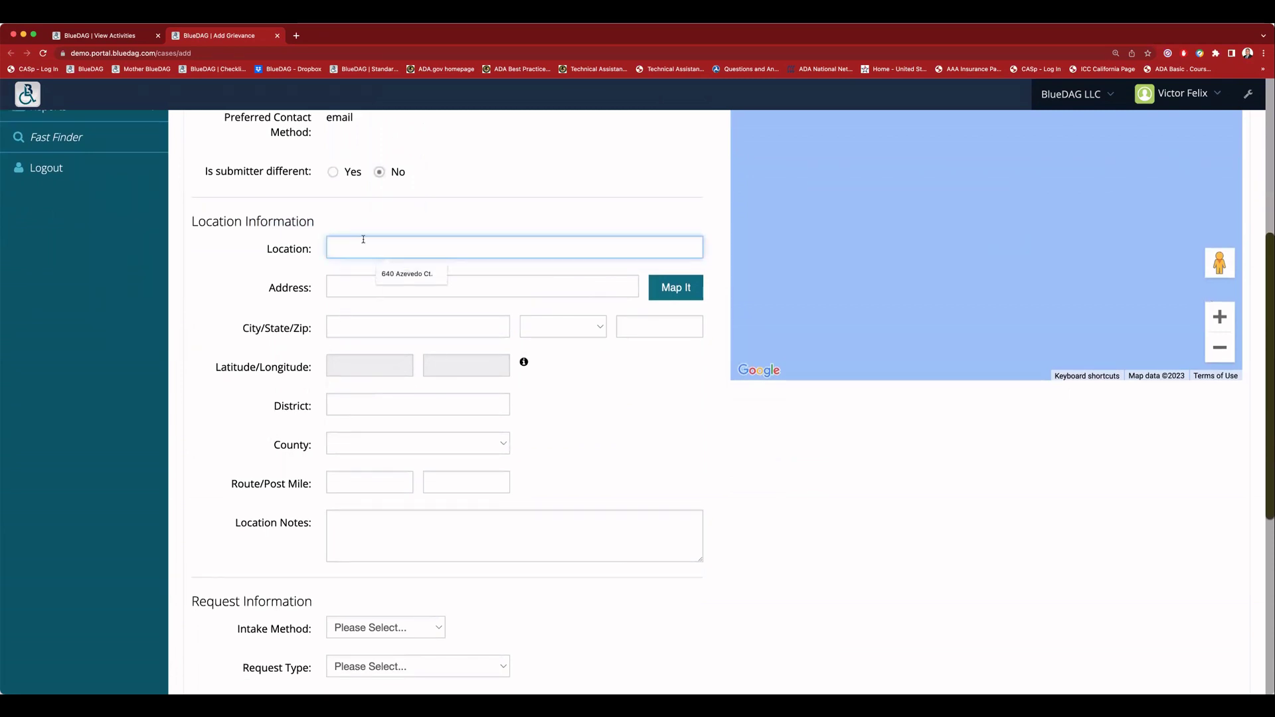
text(My Office)
click(346, 287)
text(299)
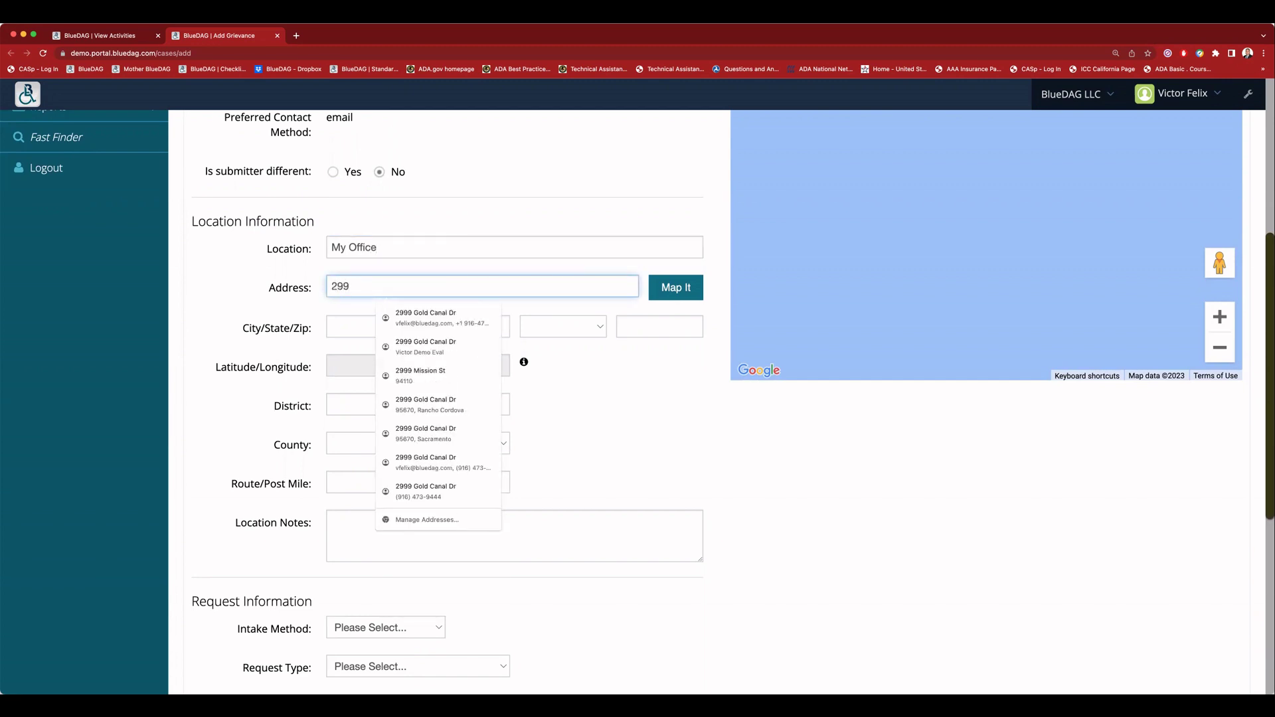
key(Down)
key(Return)
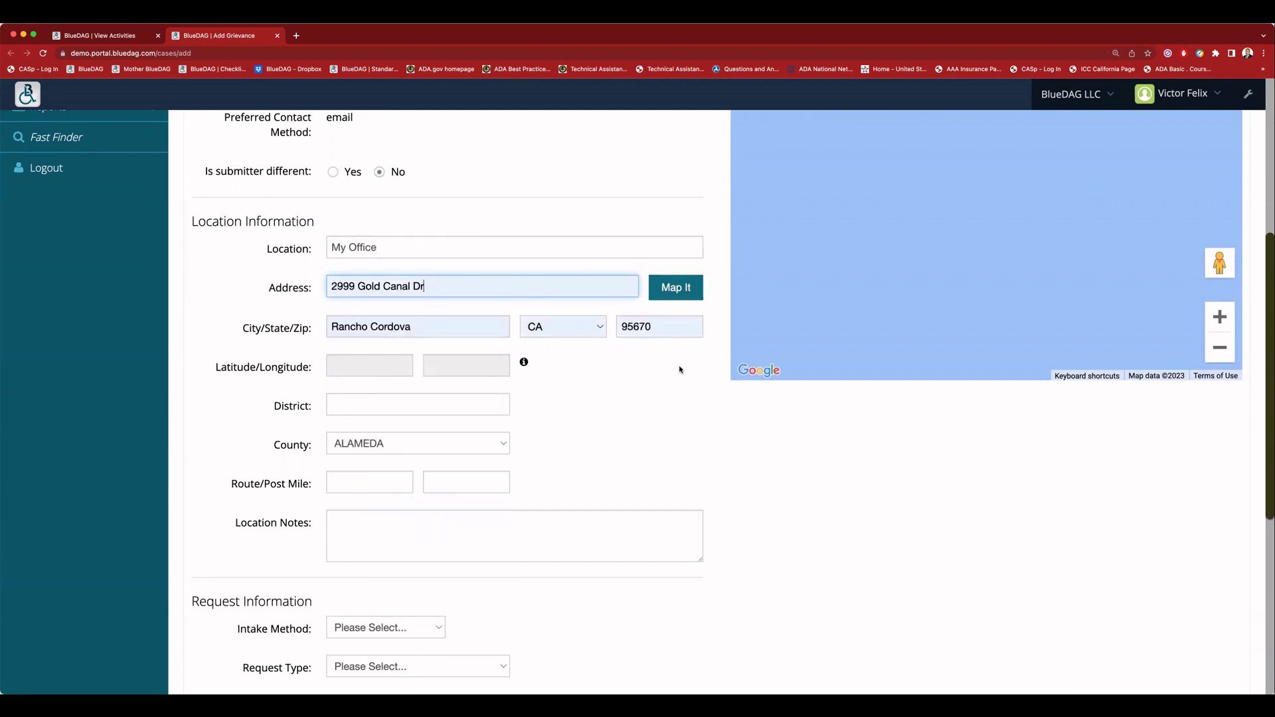
Step: Map the entered office address to set the grievance's coordinates and county
scroll(677, 371, up, 3)
scroll(674, 420, up, 2)
click(659, 526)
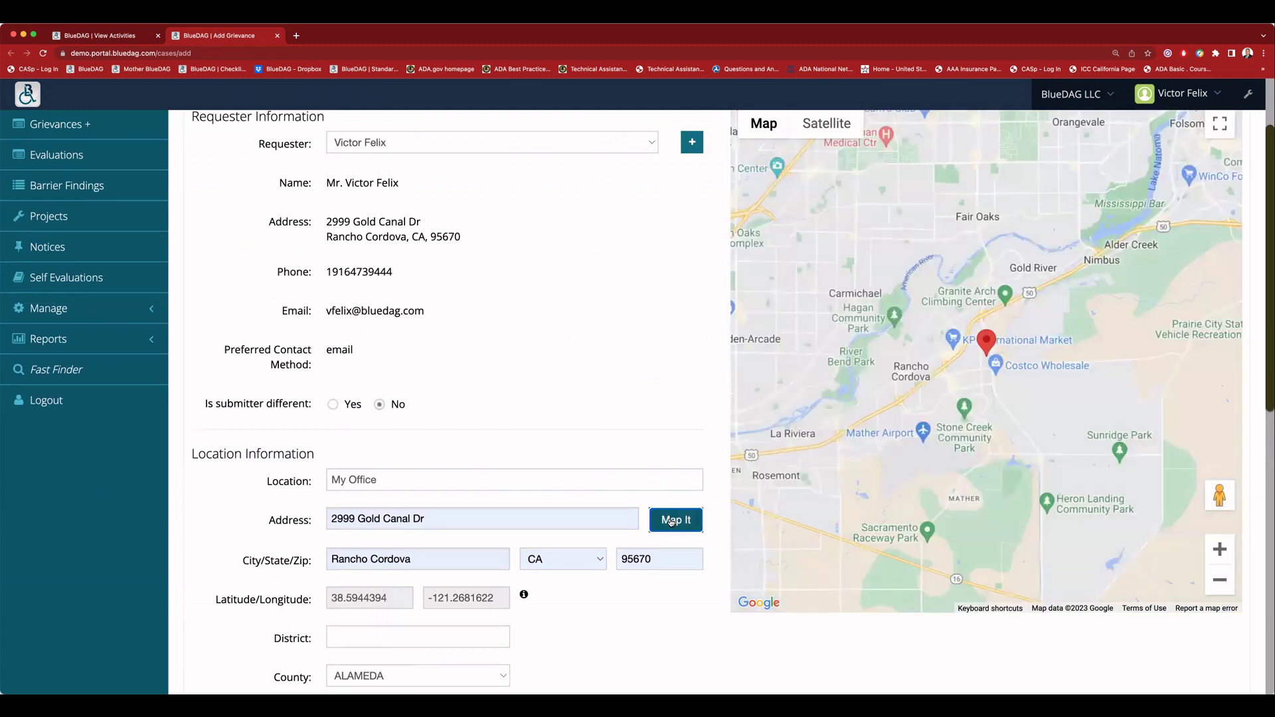
Step: Enter "My office at work." in the location notes
scroll(547, 606, down, 4)
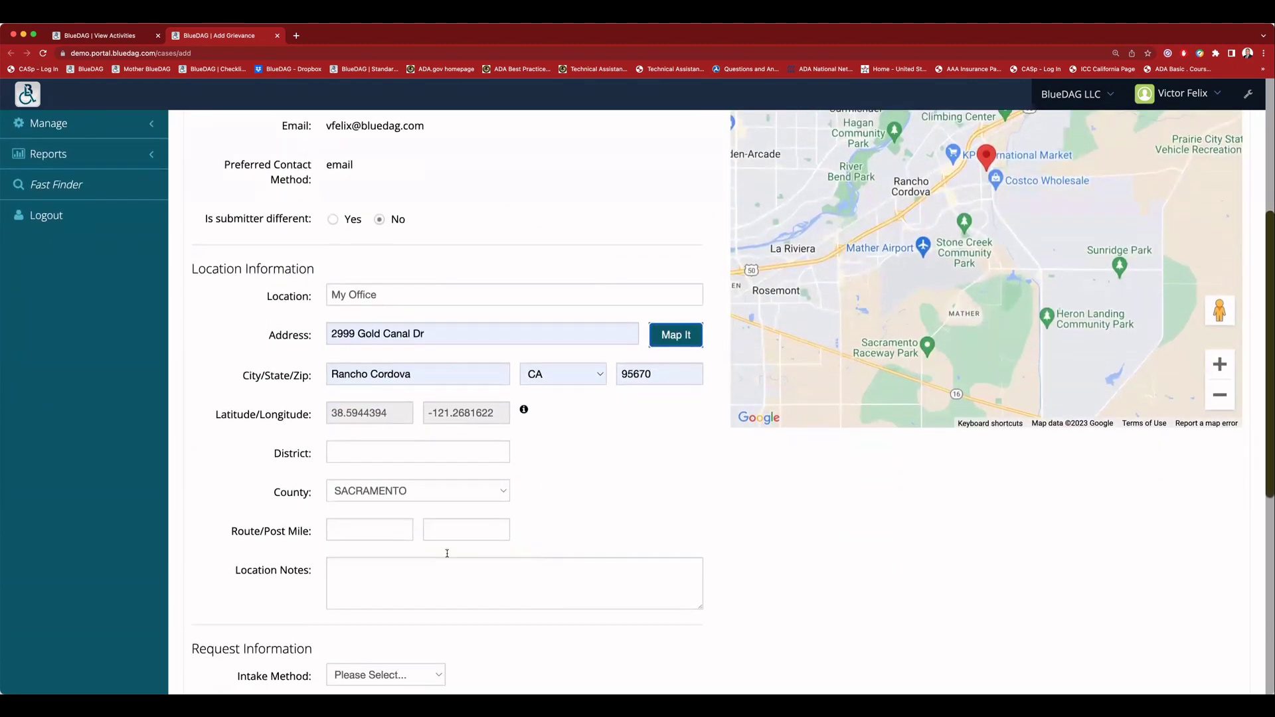
scroll(402, 551, down, 1)
click(352, 516)
scroll(358, 477, down, 1)
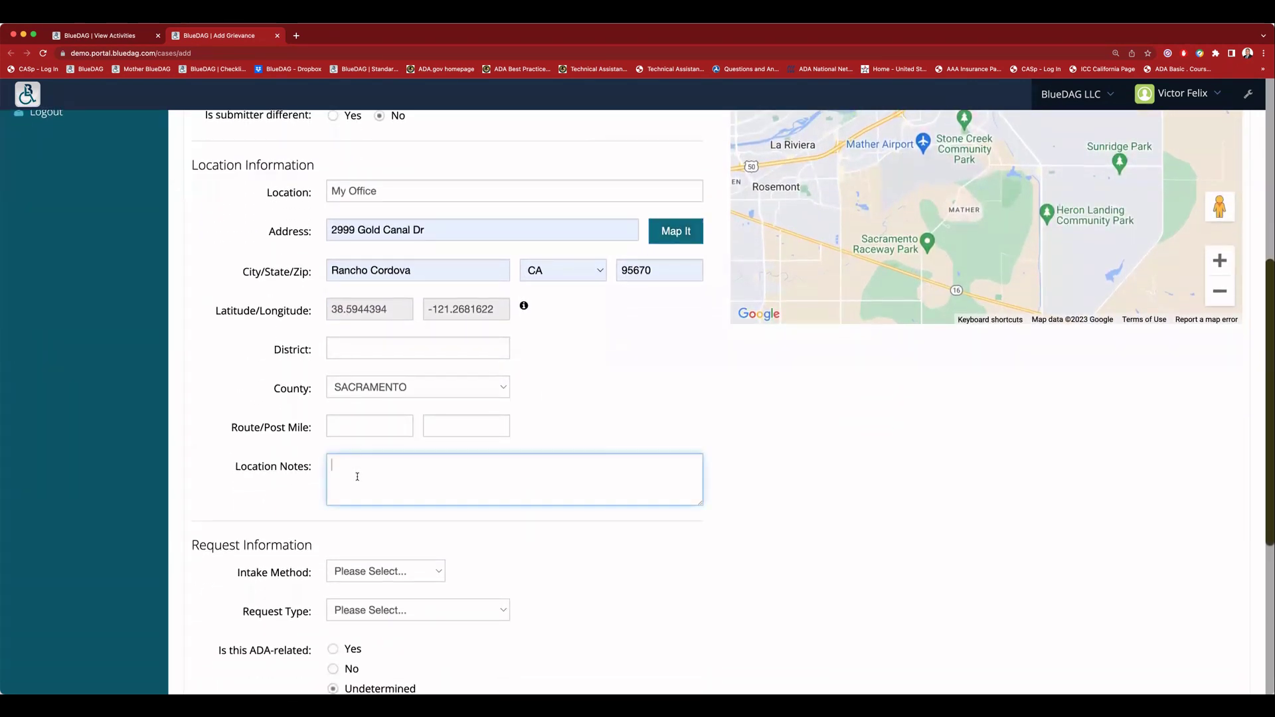
text(My office at work.)
Step: Set the intake method to Email and the request type to Reasonable Accommodation (Title I - Employee)
scroll(359, 584, down, 5)
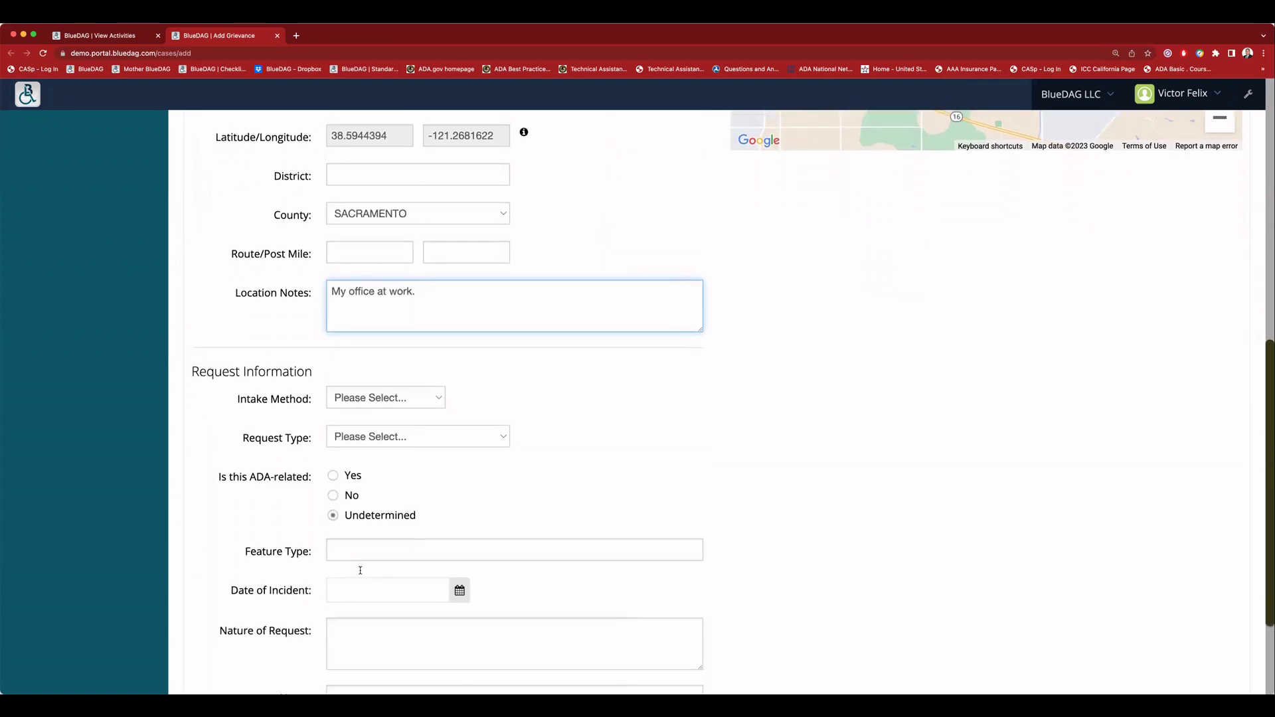
scroll(362, 575, down, 2)
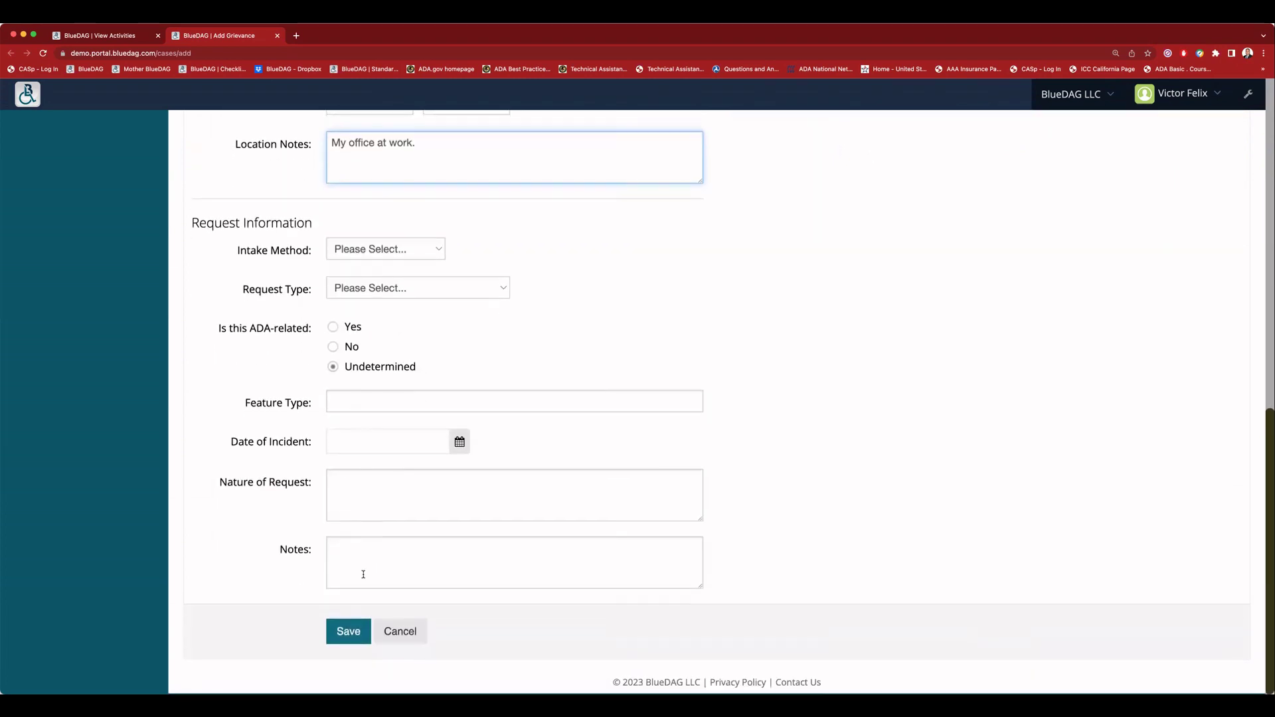
click(429, 251)
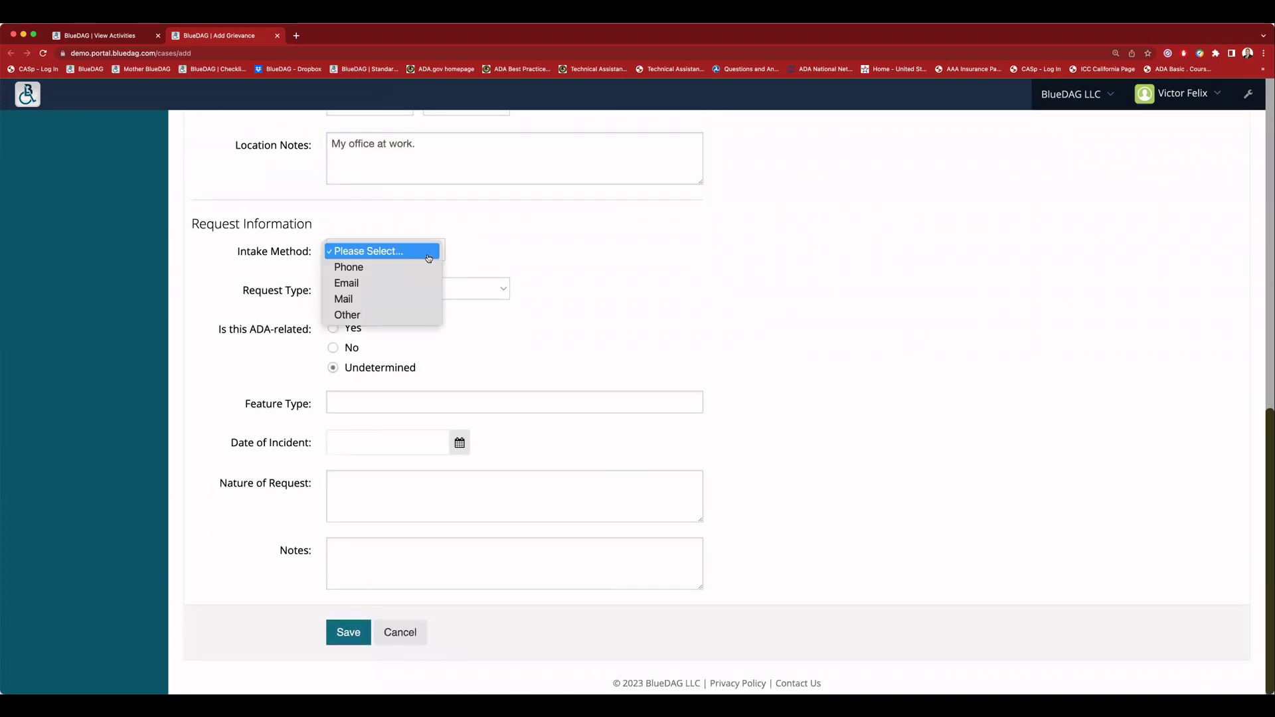
click(360, 284)
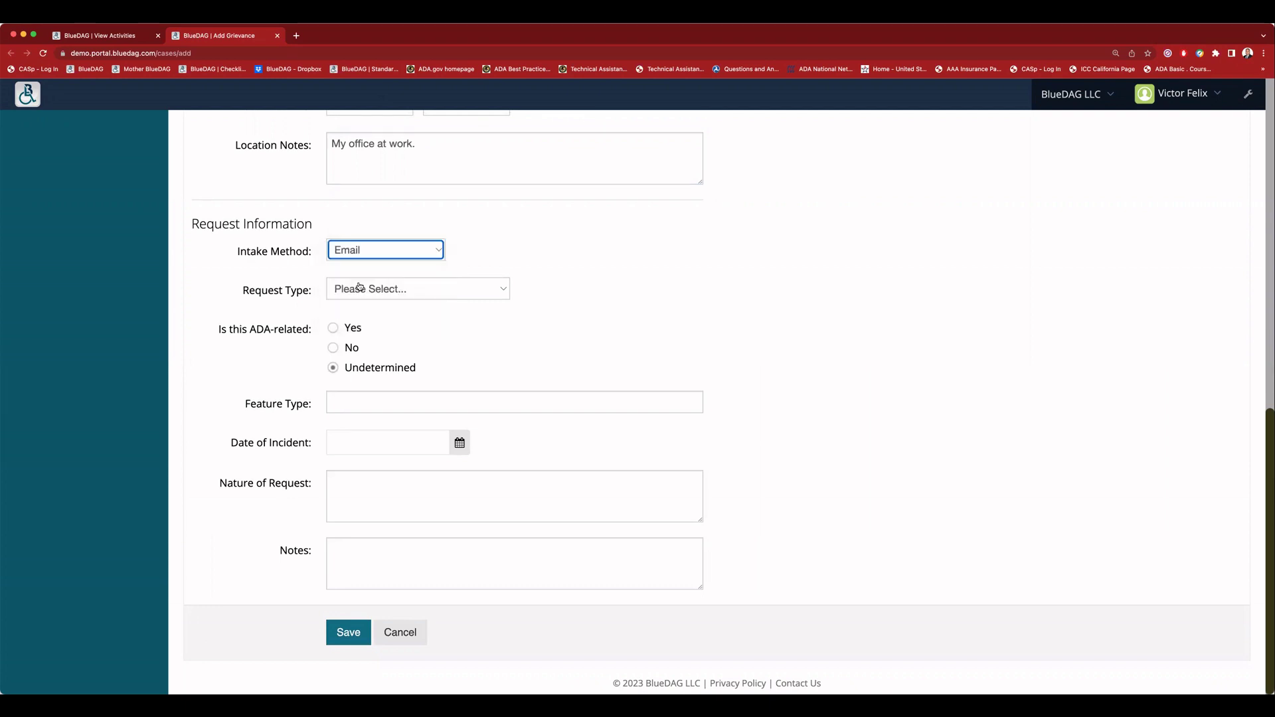
click(408, 292)
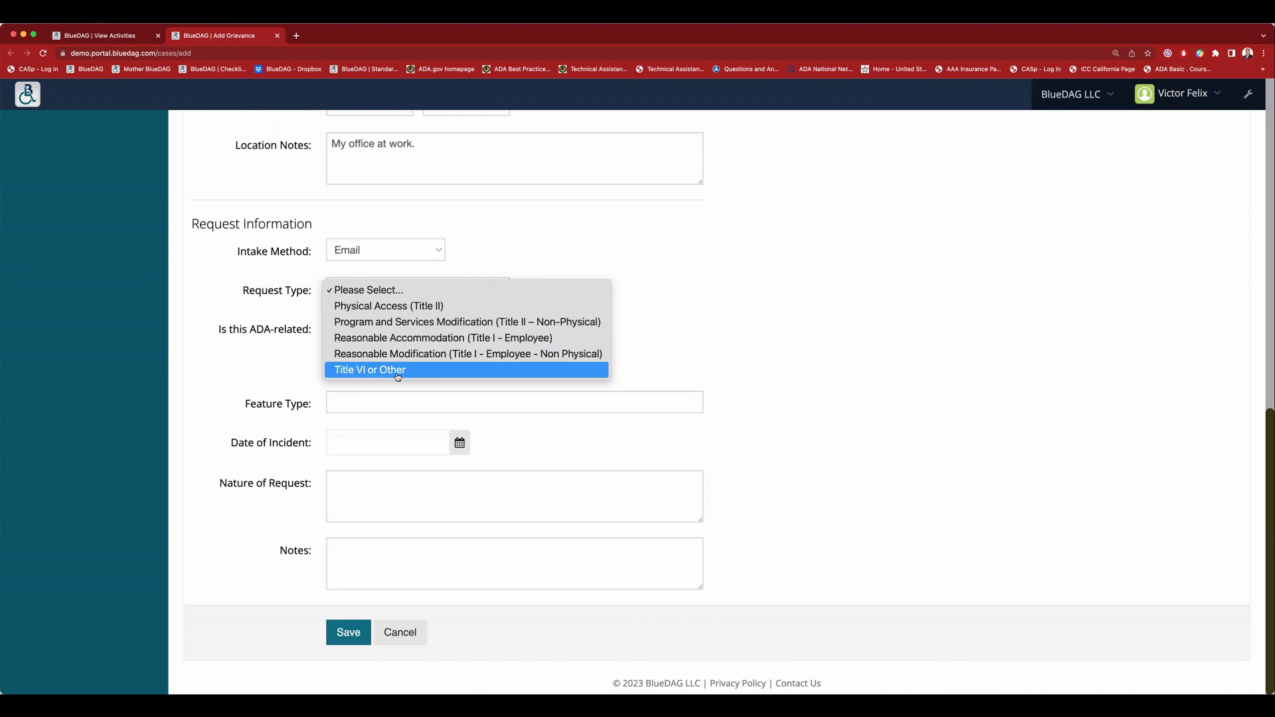
click(343, 339)
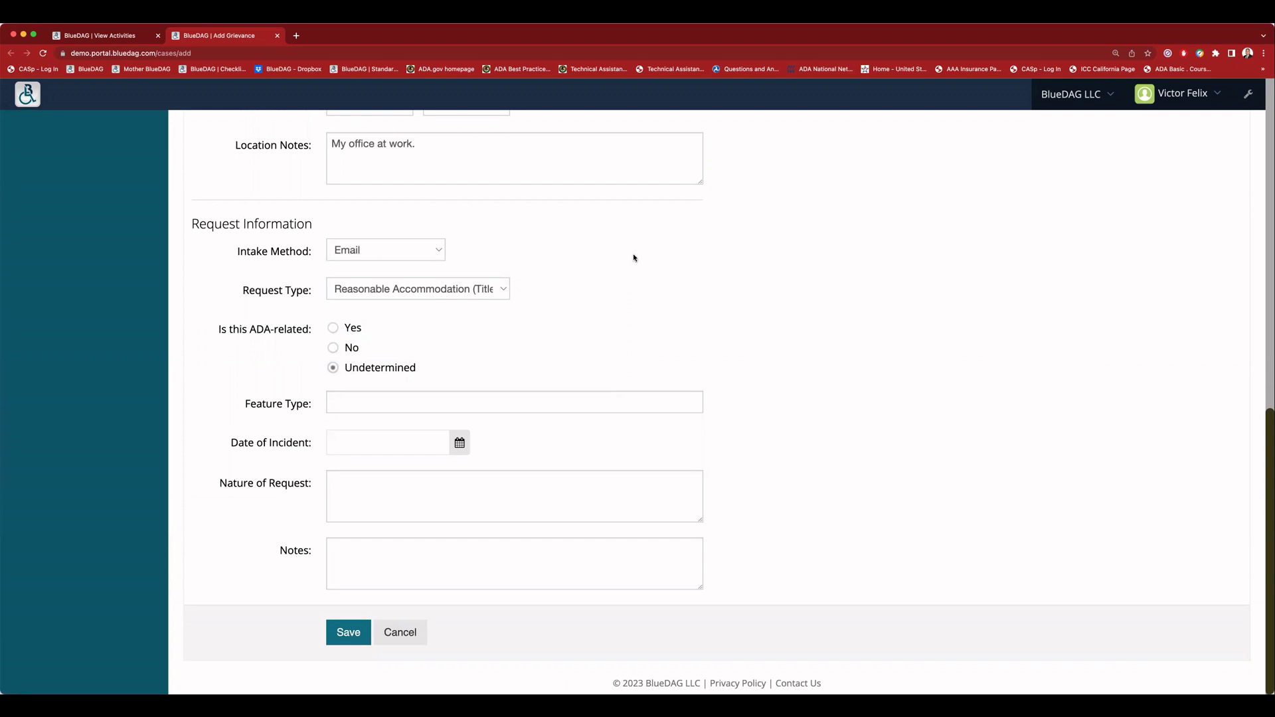
Step: Enter "Desk" as the feature type and set the date of incident to 01/04/2023
click(375, 404)
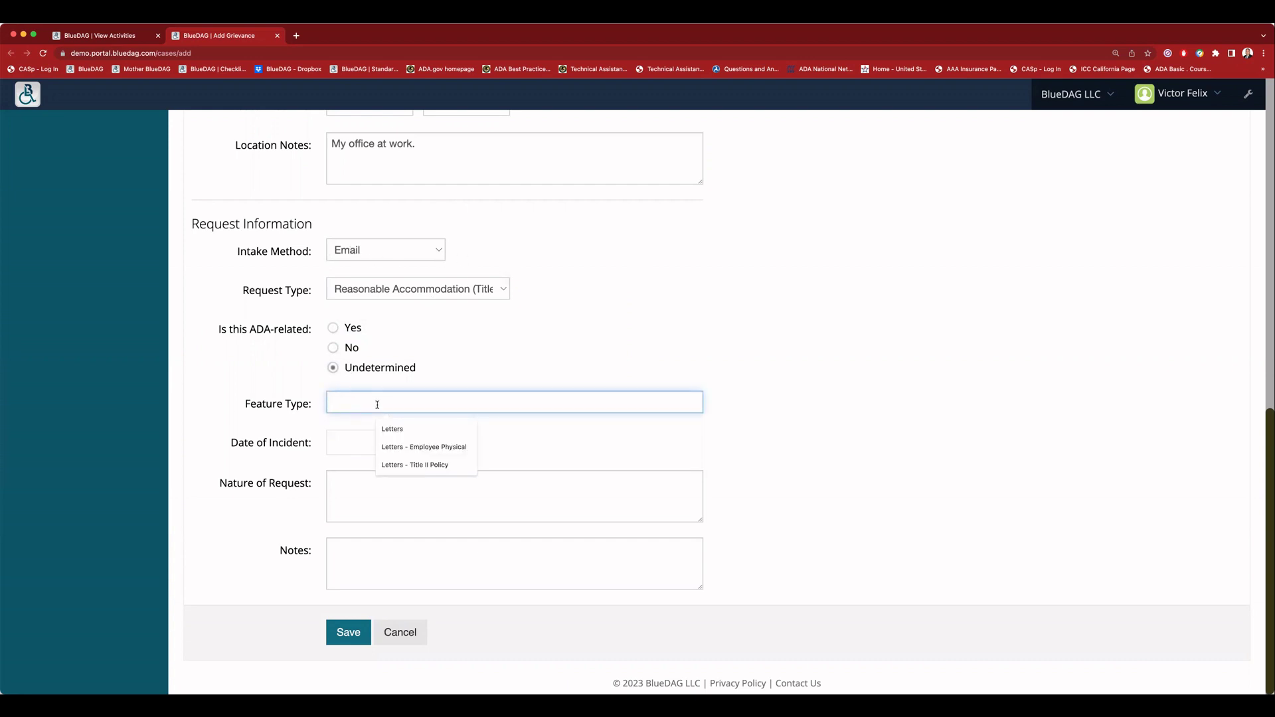
text(Desk)
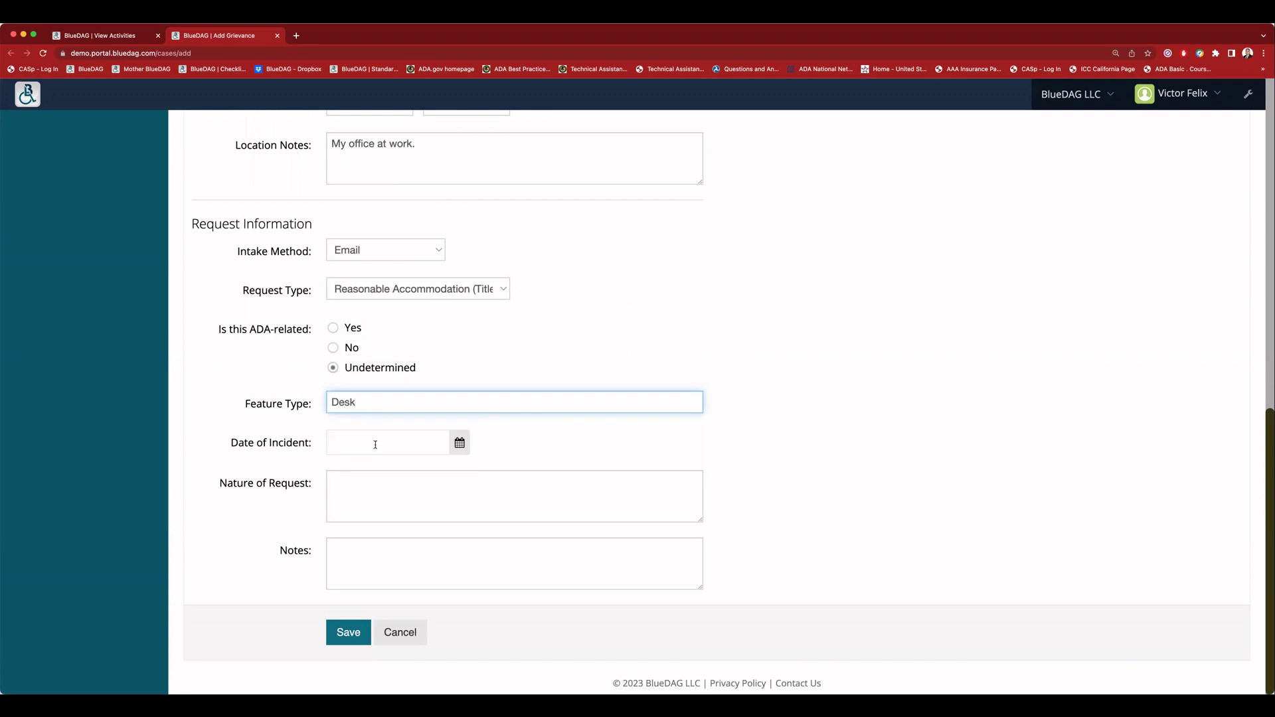
click(460, 444)
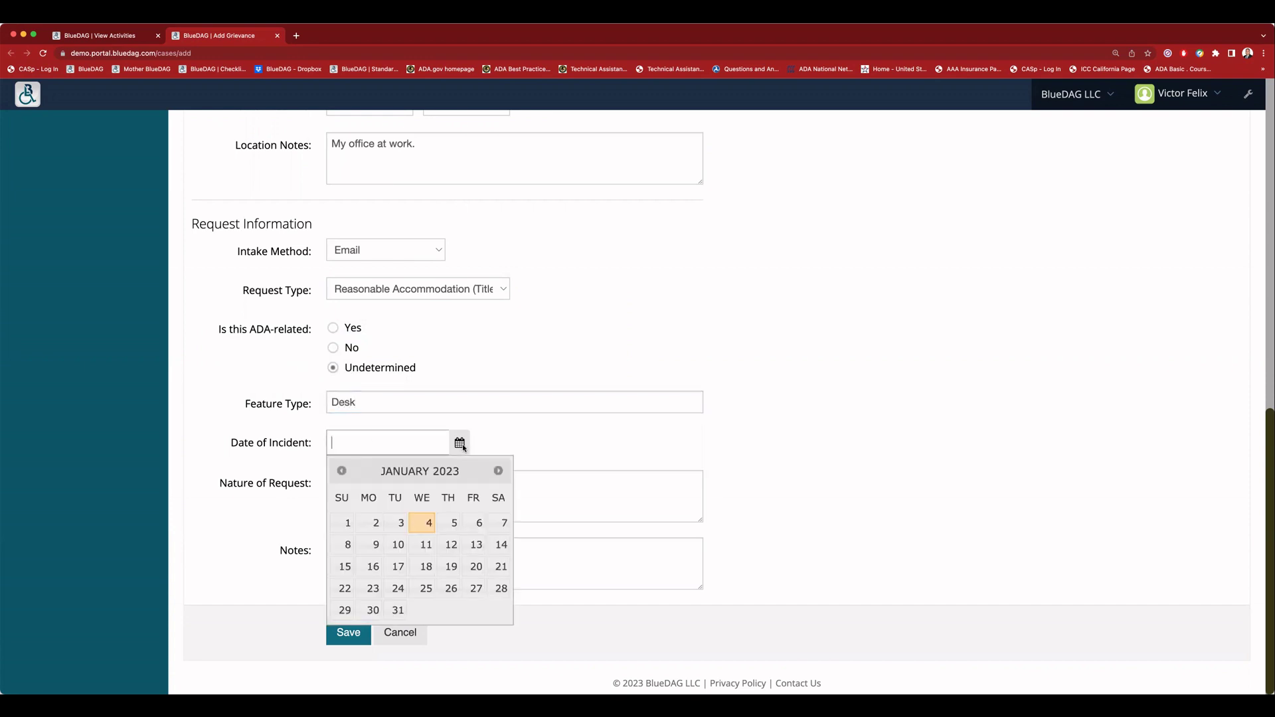
click(429, 524)
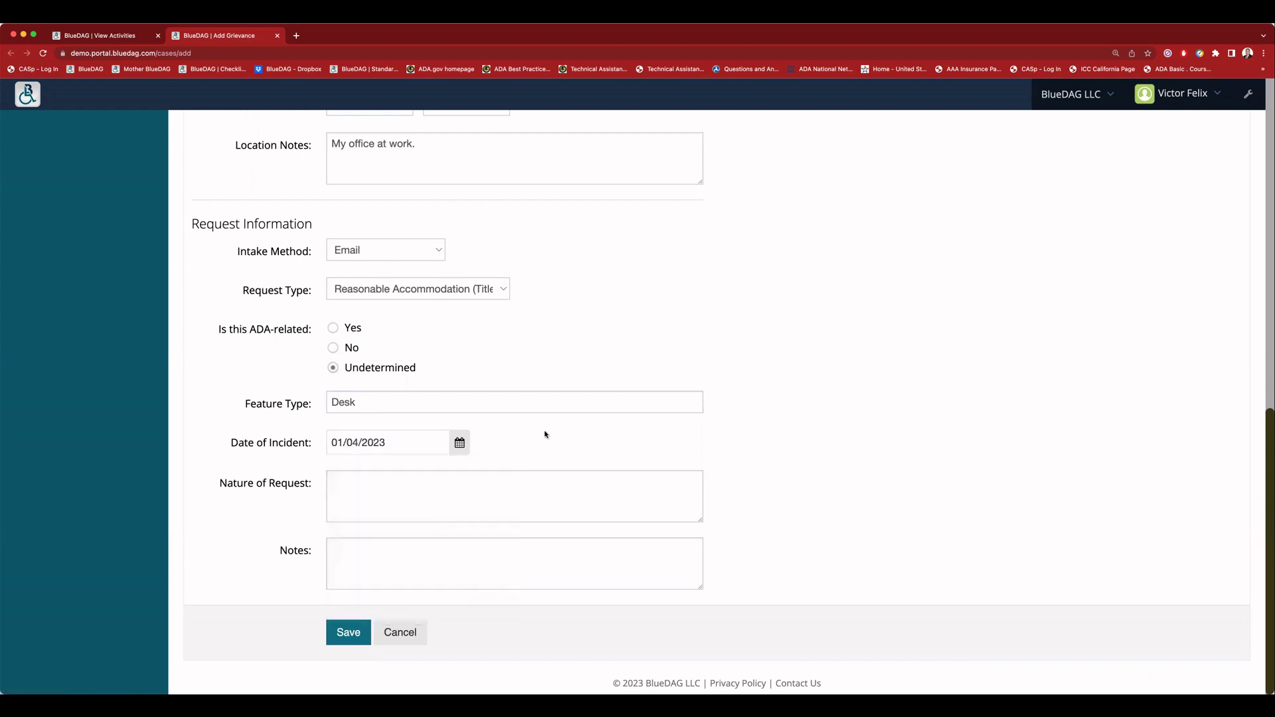
Step: Describe the nature of request as "My desk does not provide enough knee and toe space for me to use it."
click(374, 491)
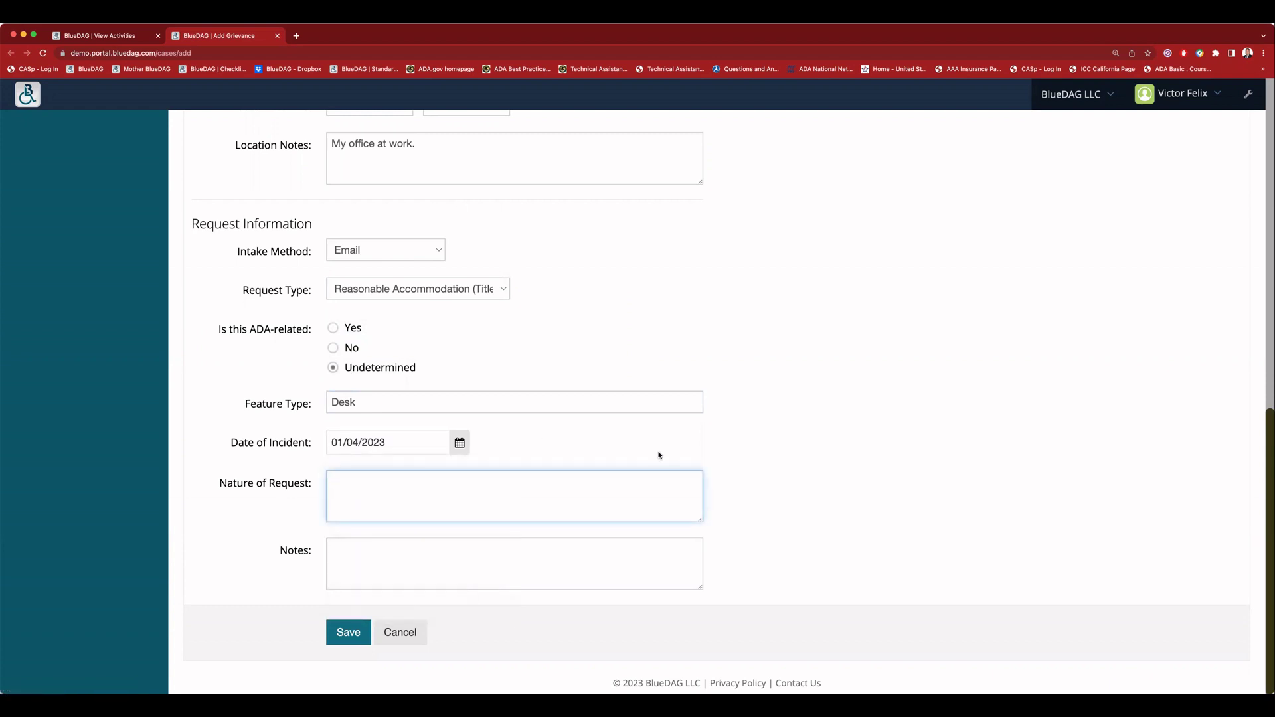
text(My desk does not provide enough)
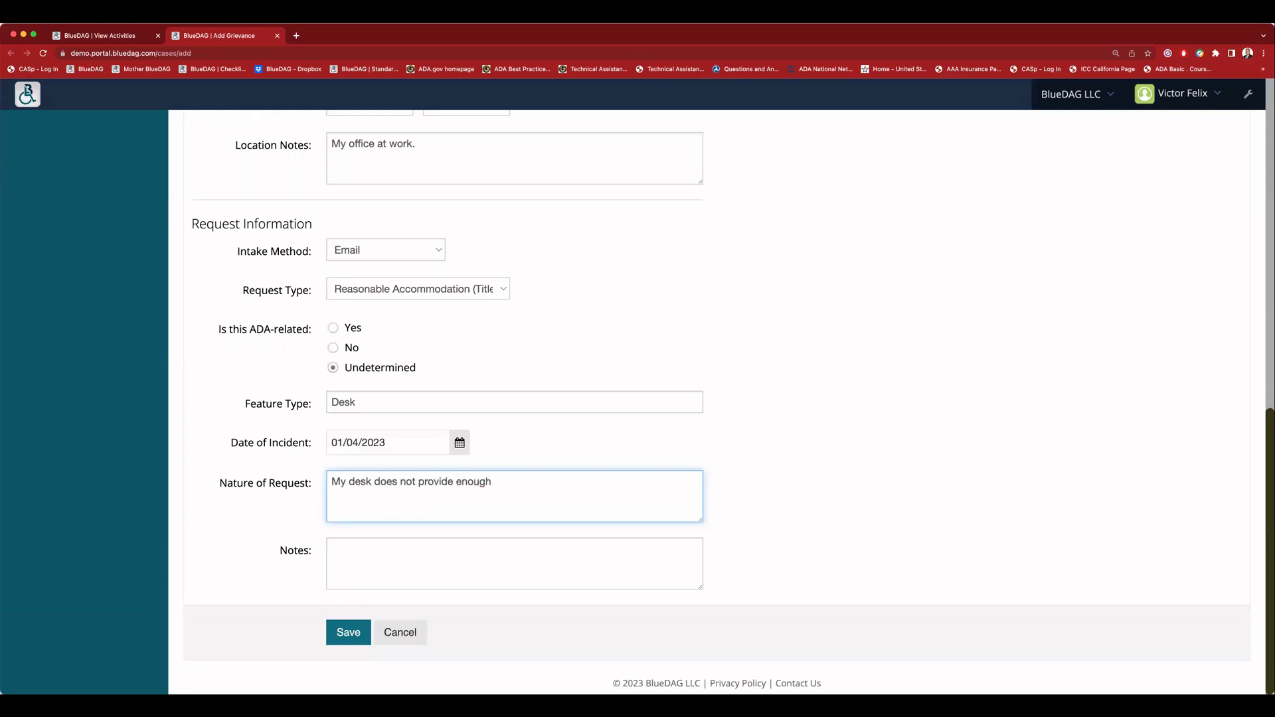
text( knee and toe space for me to use it.)
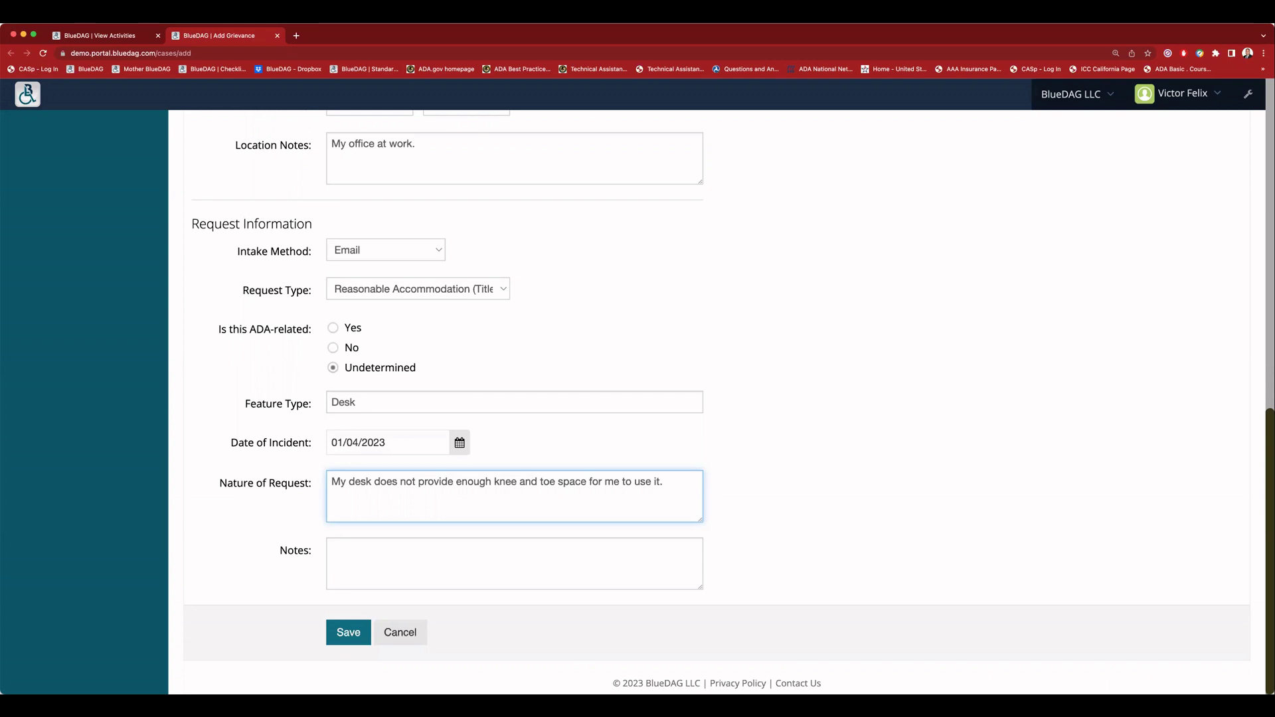
Step: Enter the notes "Any note that would help resolve the request. For example, requester uses a mobility aid and is hard of hearing." and save the grievance
click(515, 564)
text(Any note that w)
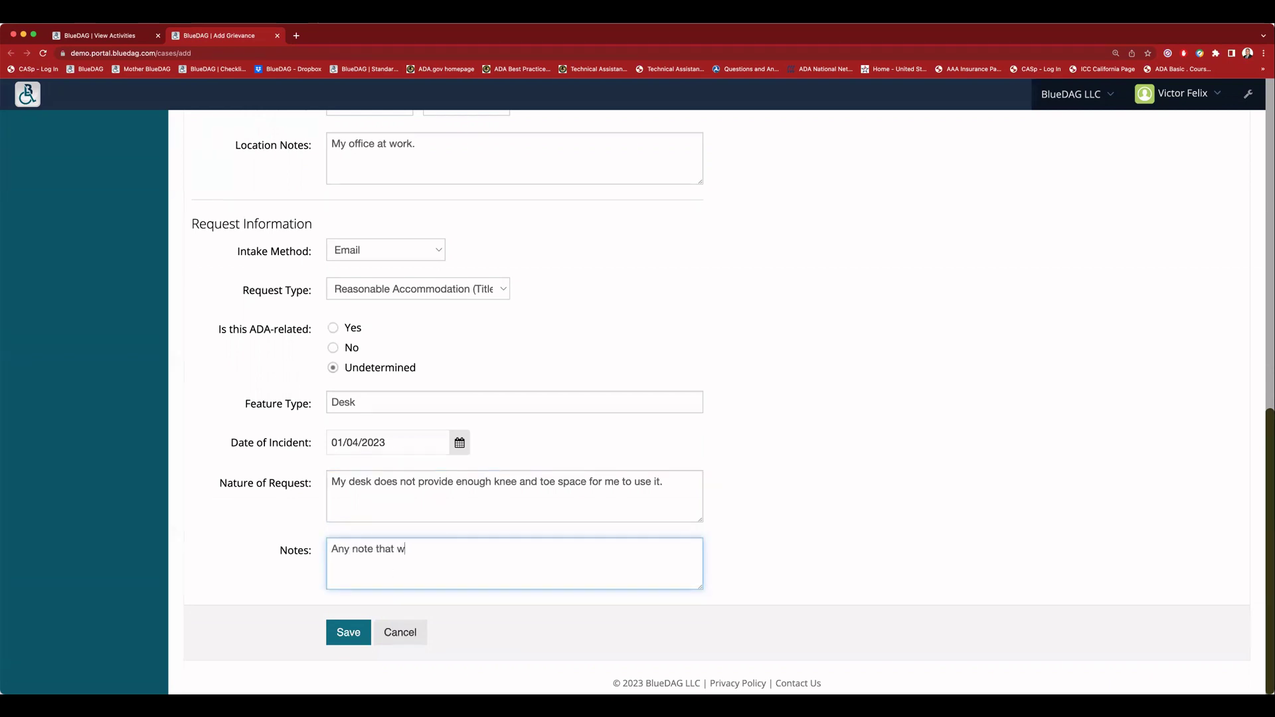
text(ould help resolve the request. F)
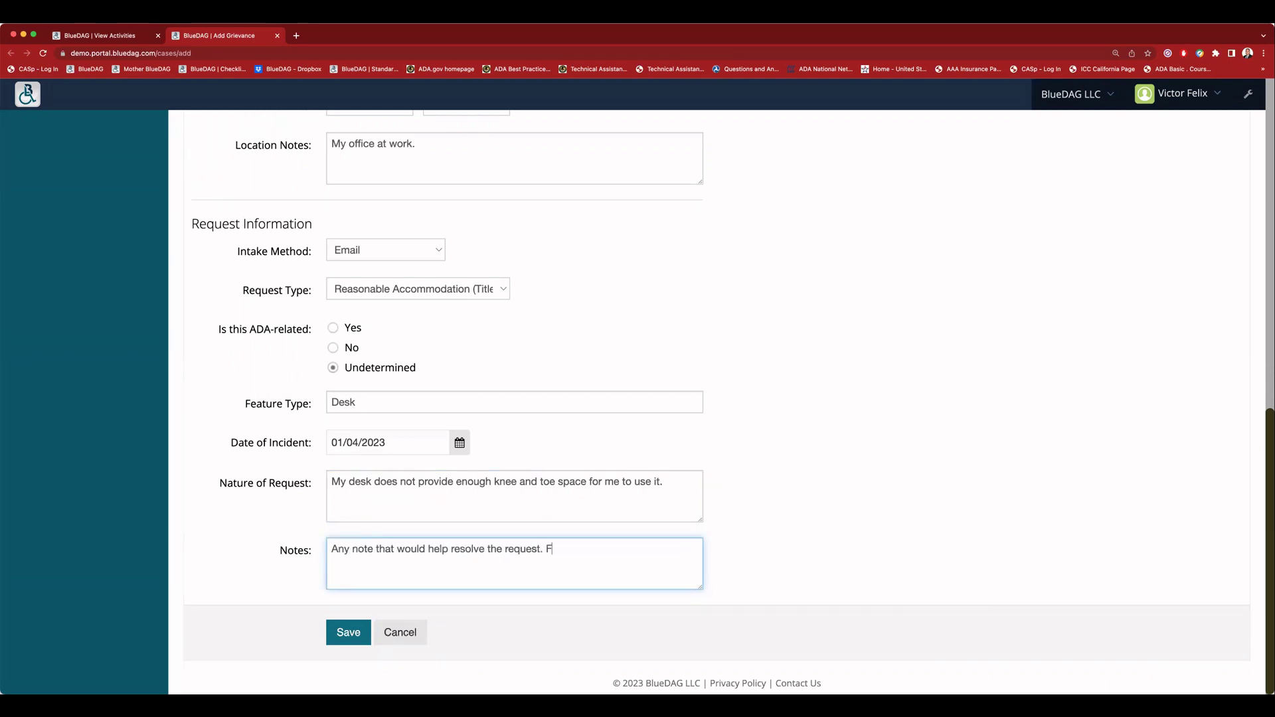
text(or example, requester use)
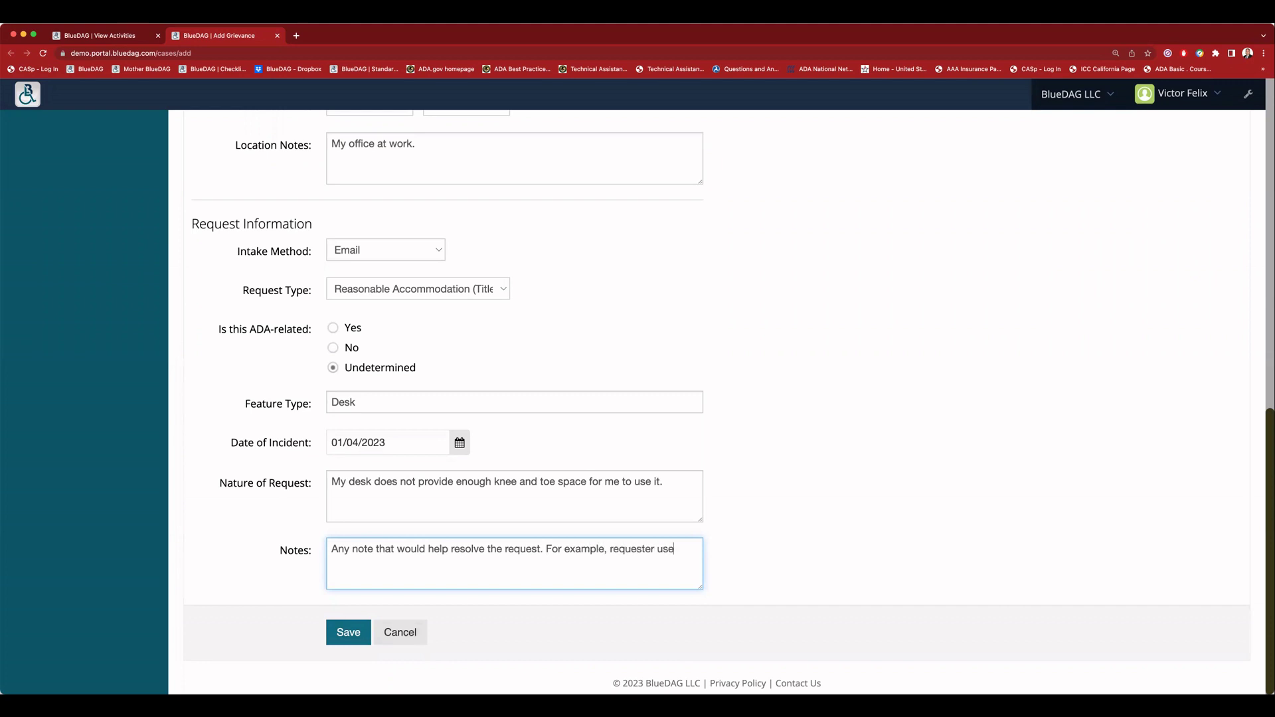
text(s a mobility aid and is hard of hearing.)
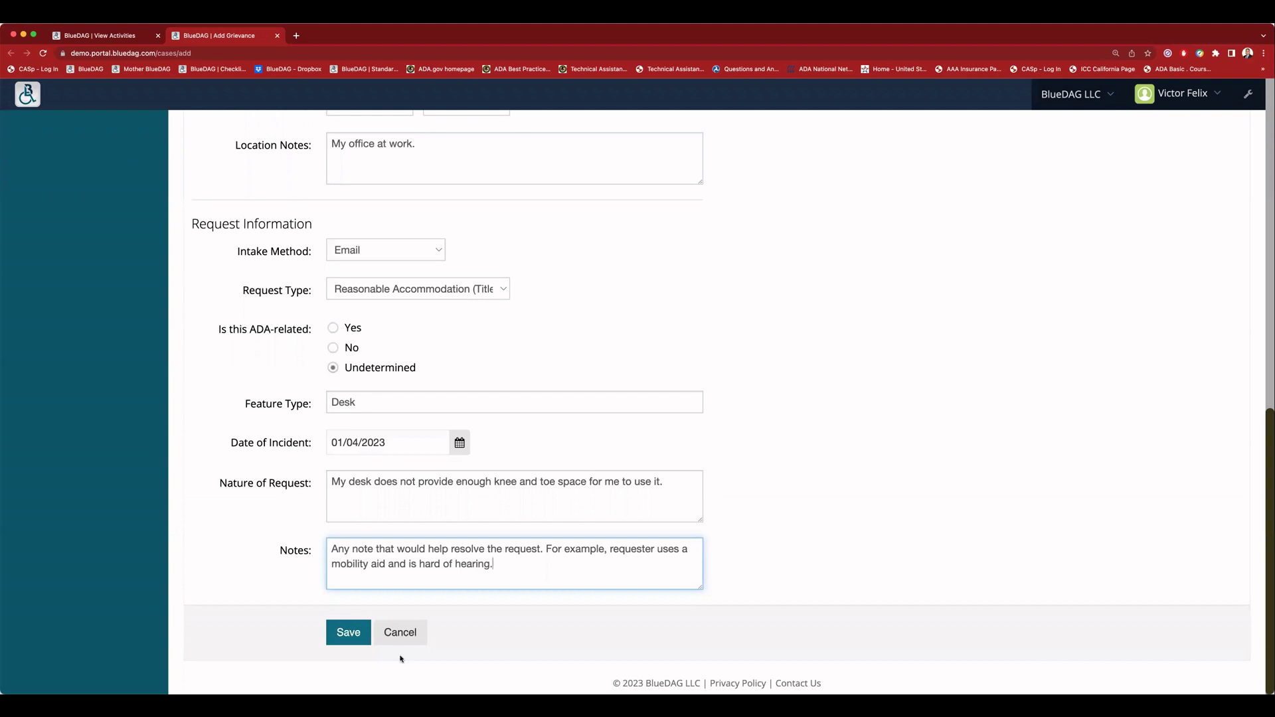
click(348, 632)
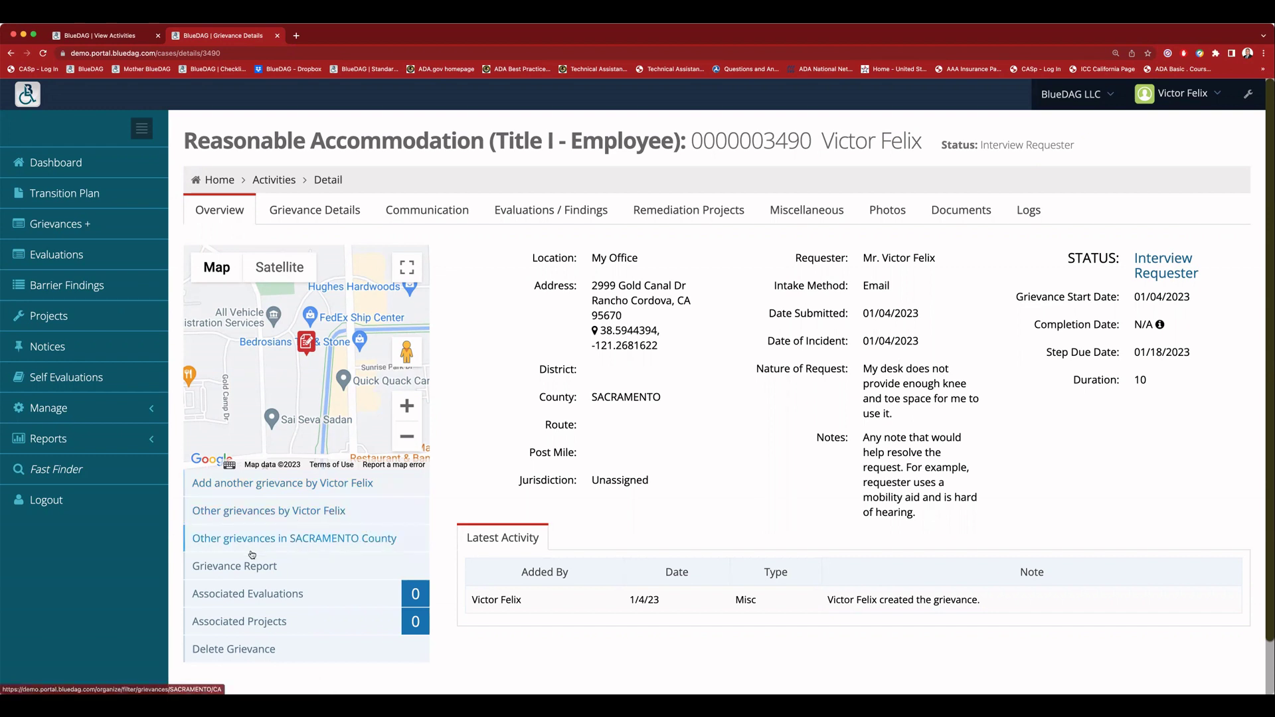
Step: Review the saved grievance's nature of request, status, step due date and duration
drag(757, 369, 899, 414)
click(1020, 483)
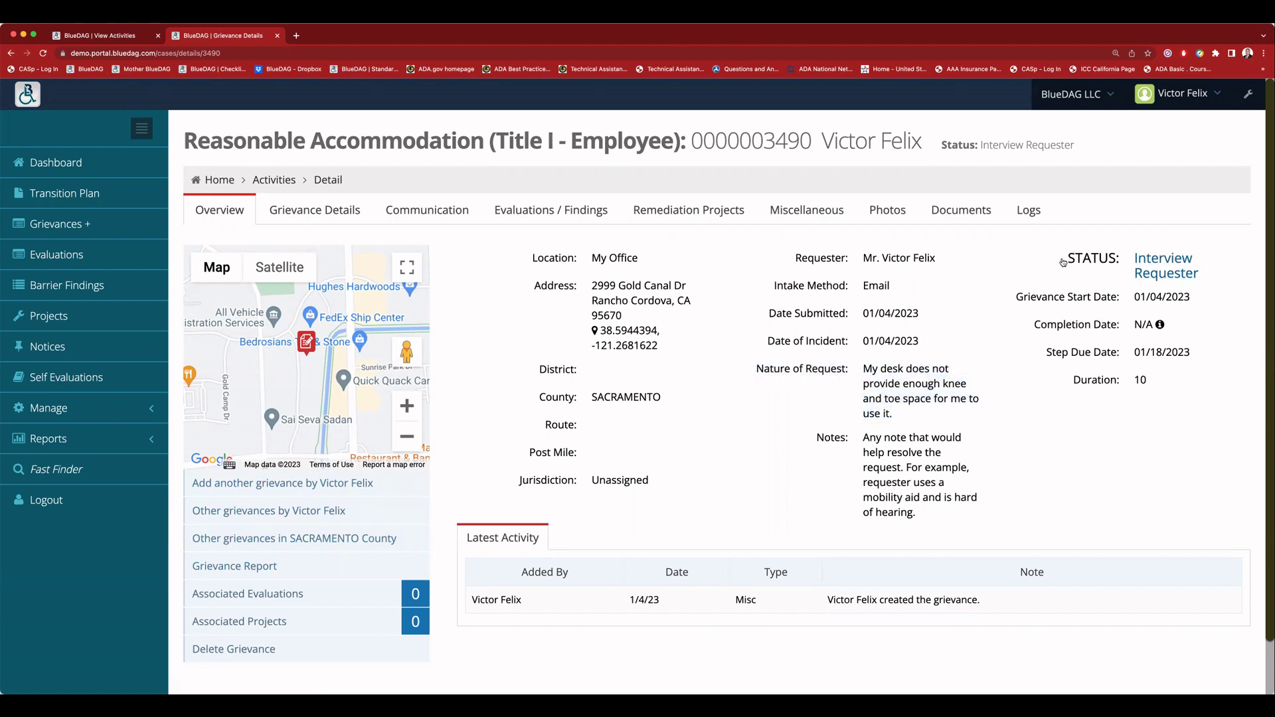
drag(1063, 258, 1122, 260)
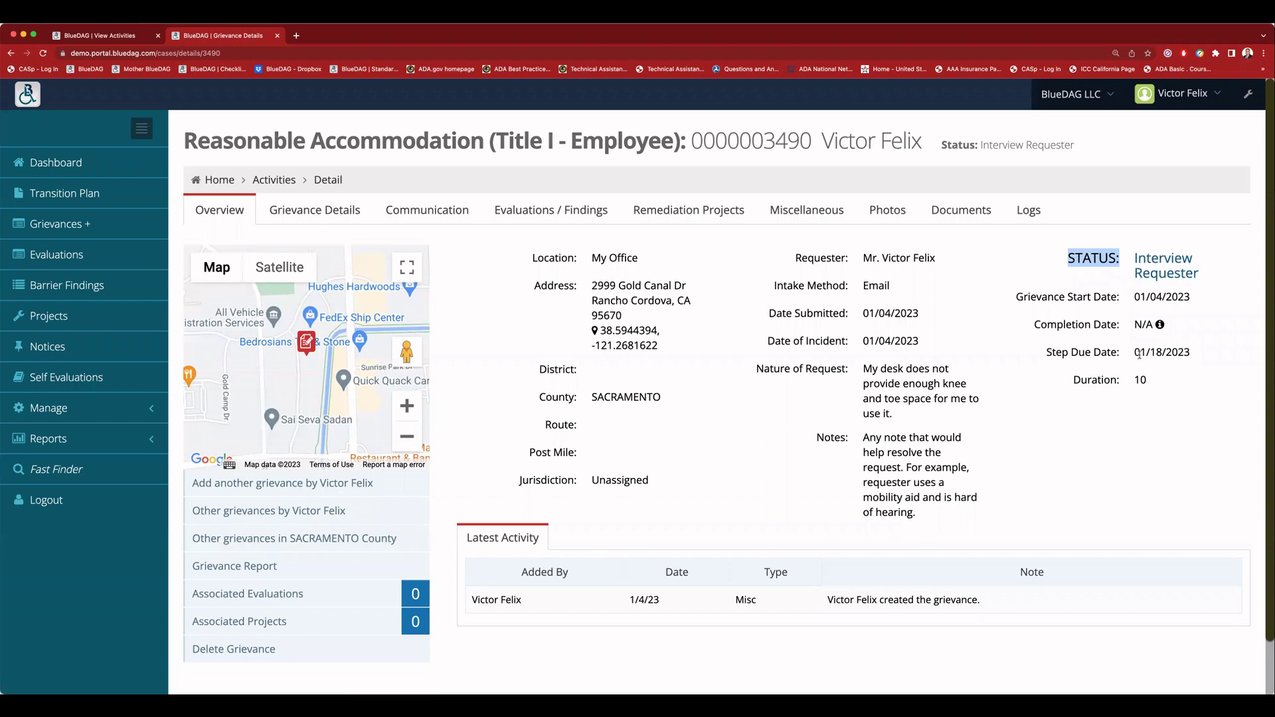
drag(1190, 354, 1128, 350)
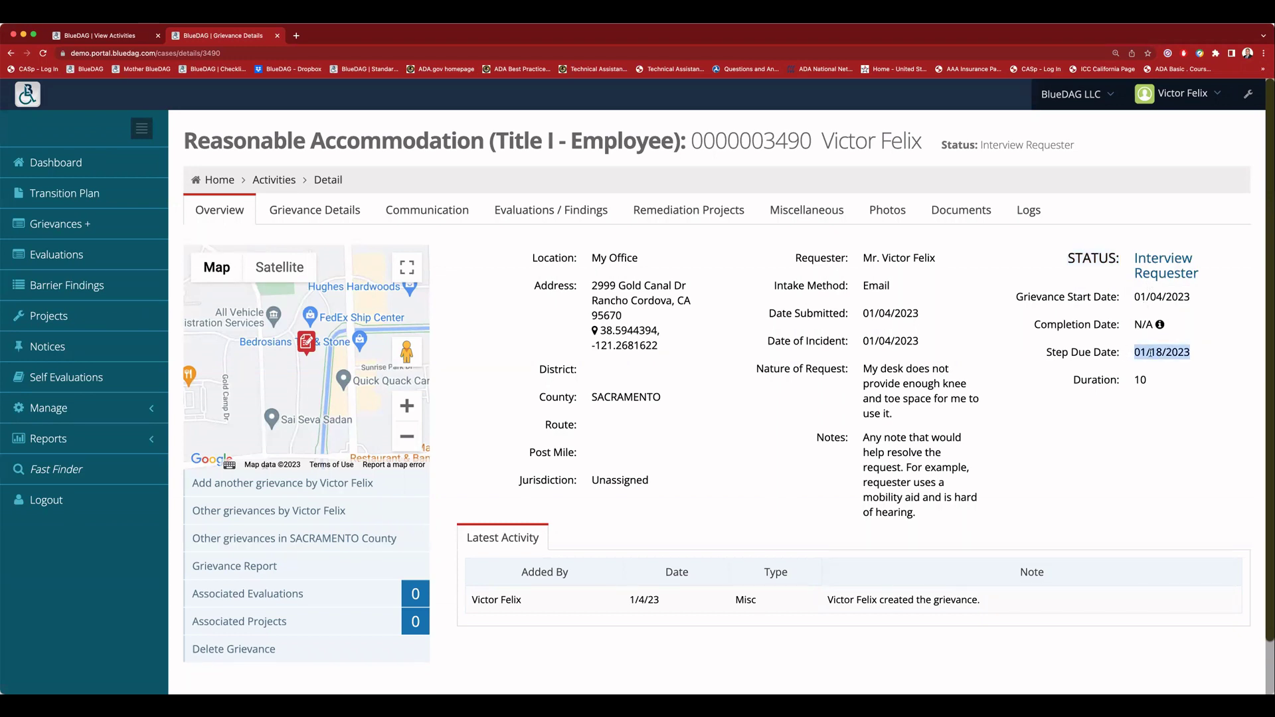
drag(1135, 381, 1146, 382)
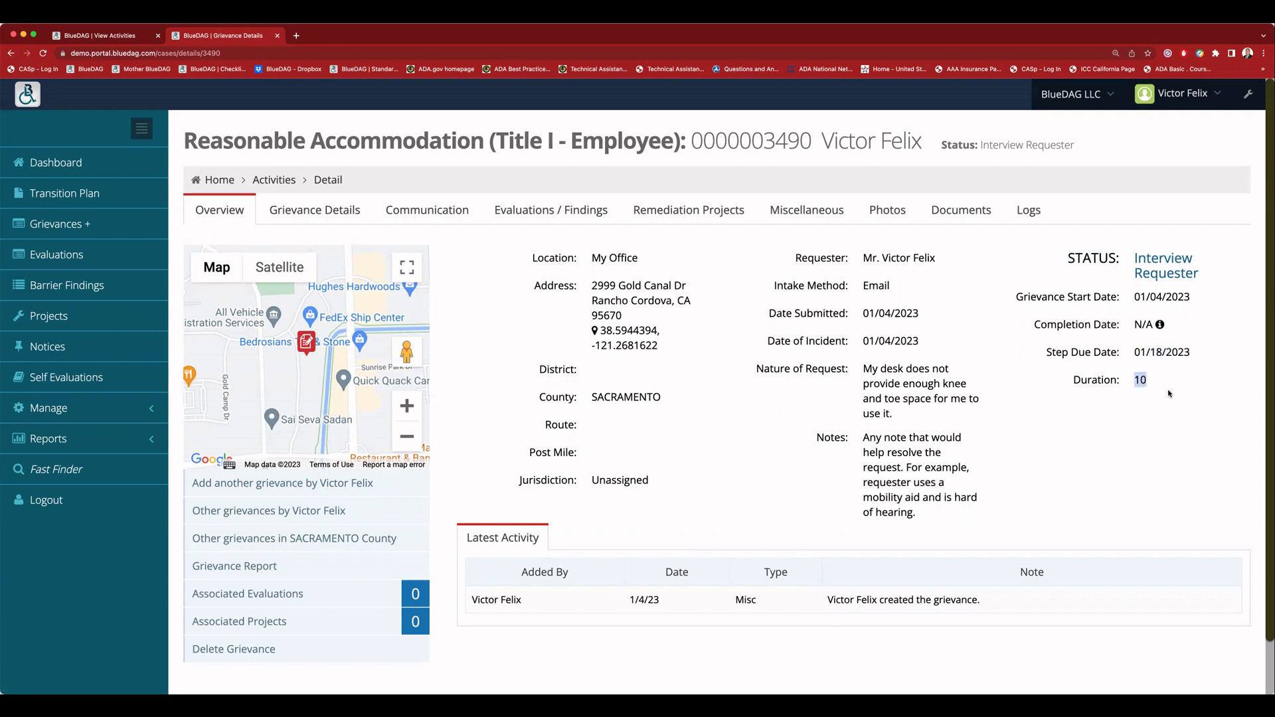
click(1143, 422)
Step: Open the Interview Requester step with its guidance, set the requester contact date to 01/04/2023 and answer Yes to contact information verified
click(1154, 261)
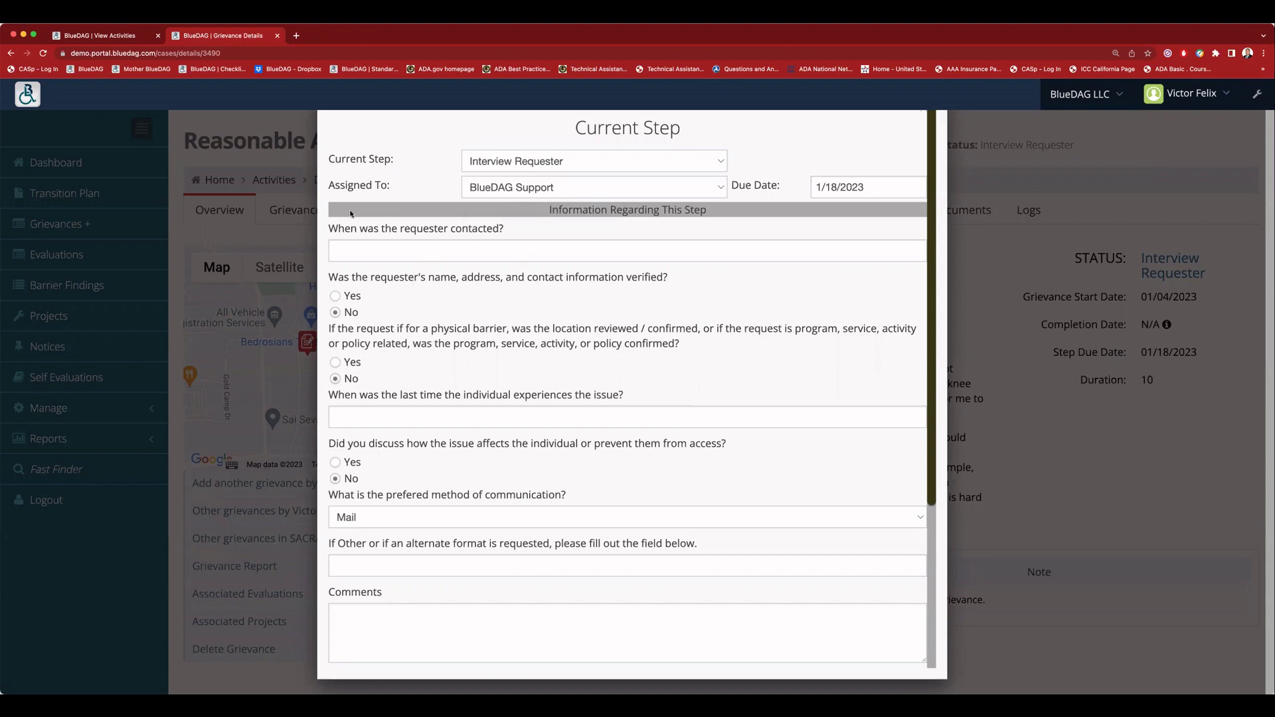
click(743, 211)
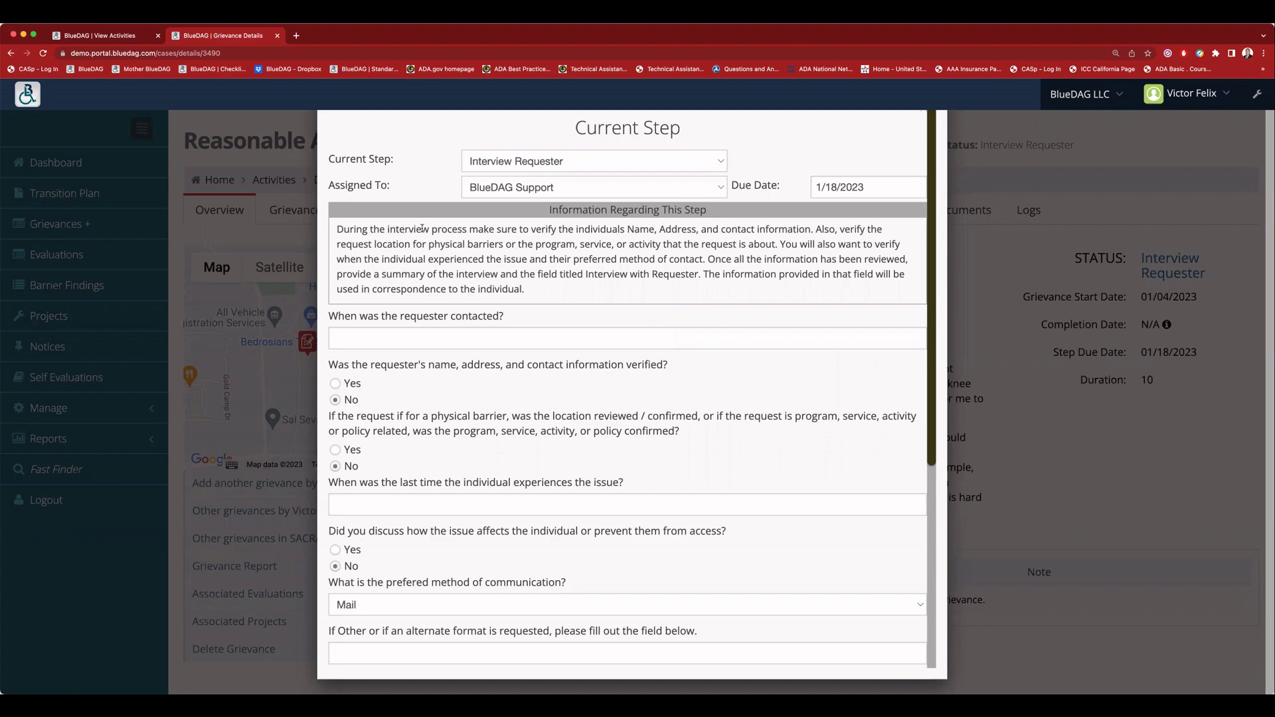
scroll(435, 351, down, 2)
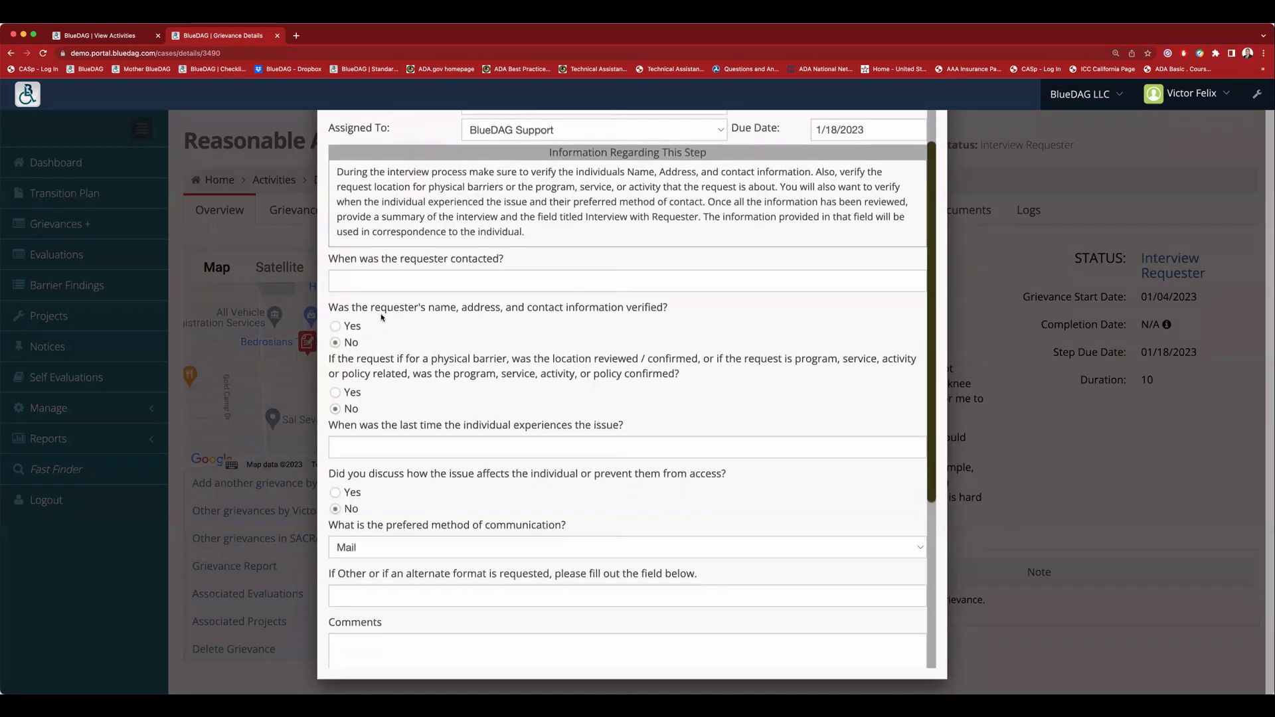
click(367, 281)
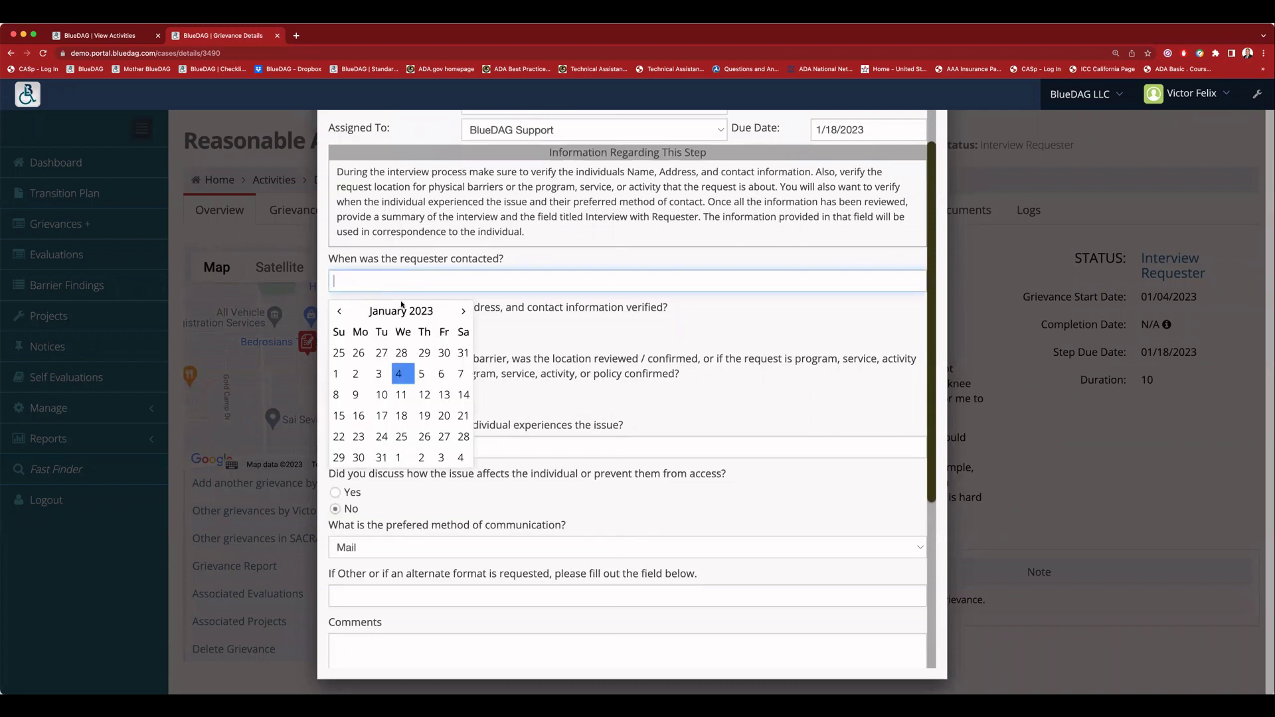
click(399, 373)
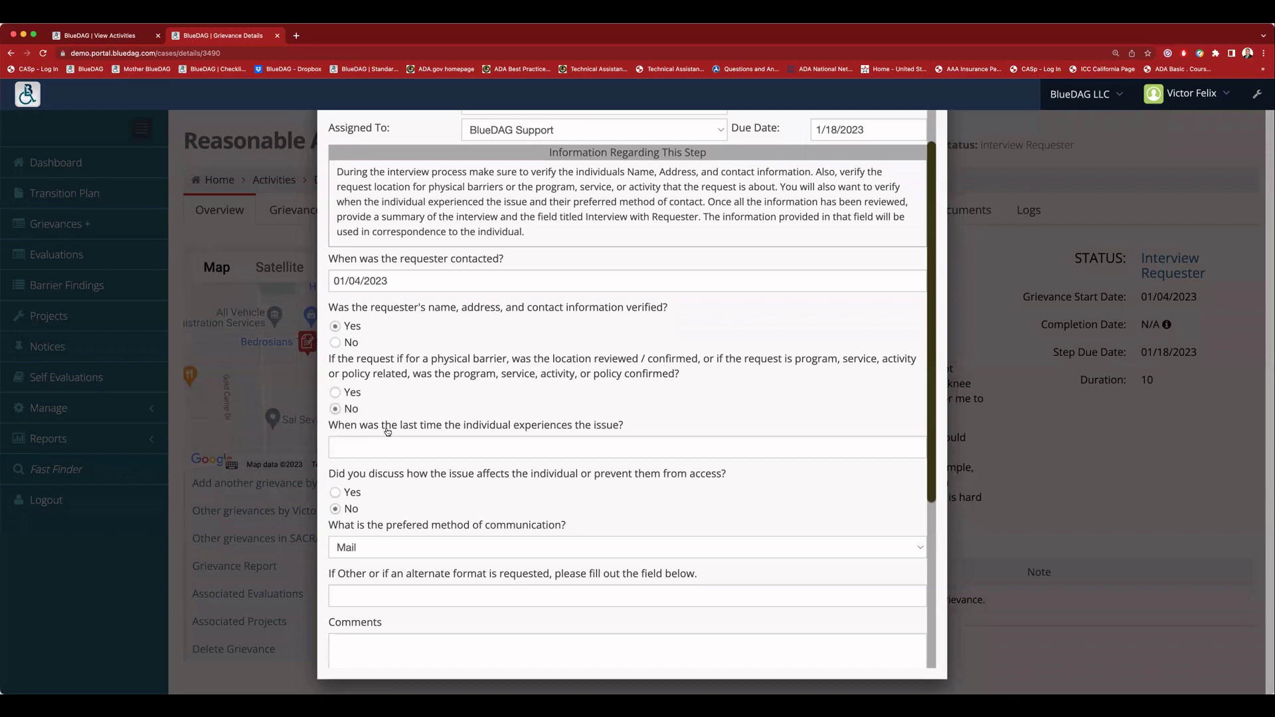
Step: Set the last time the issue was experienced to 01/04/2023 and answer Yes to having discussed how it affects the individual
click(551, 452)
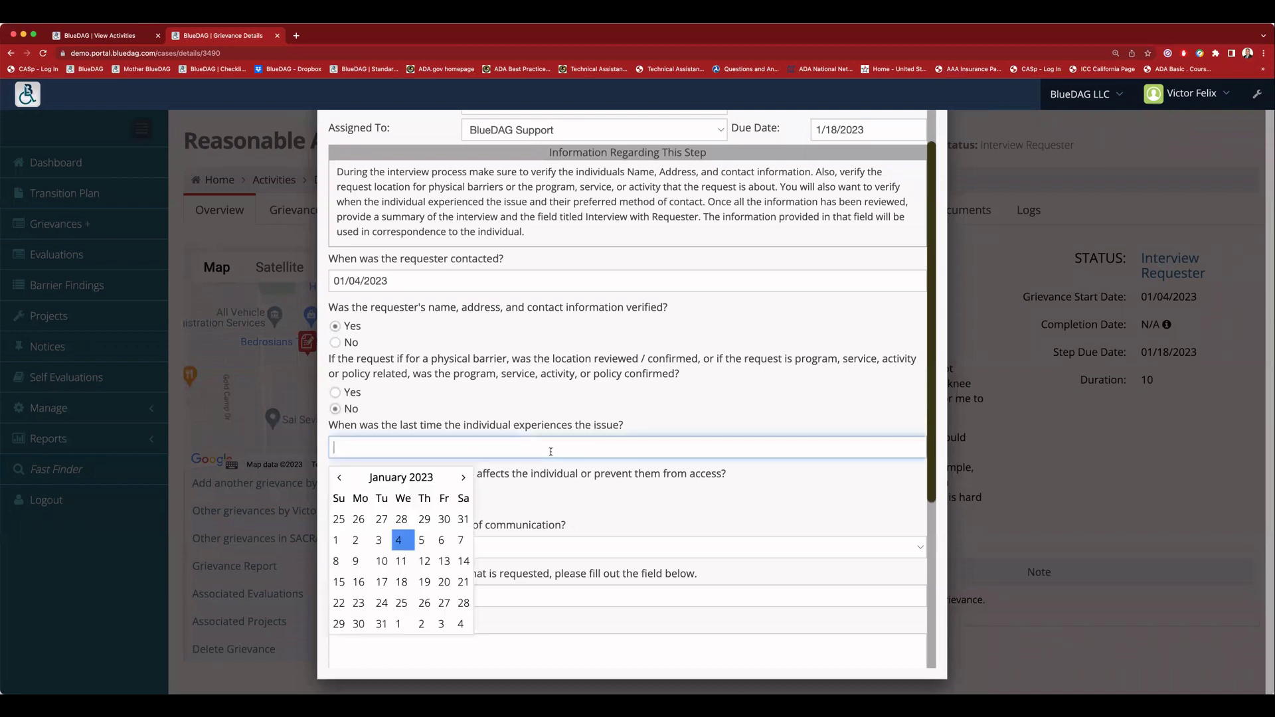
click(400, 541)
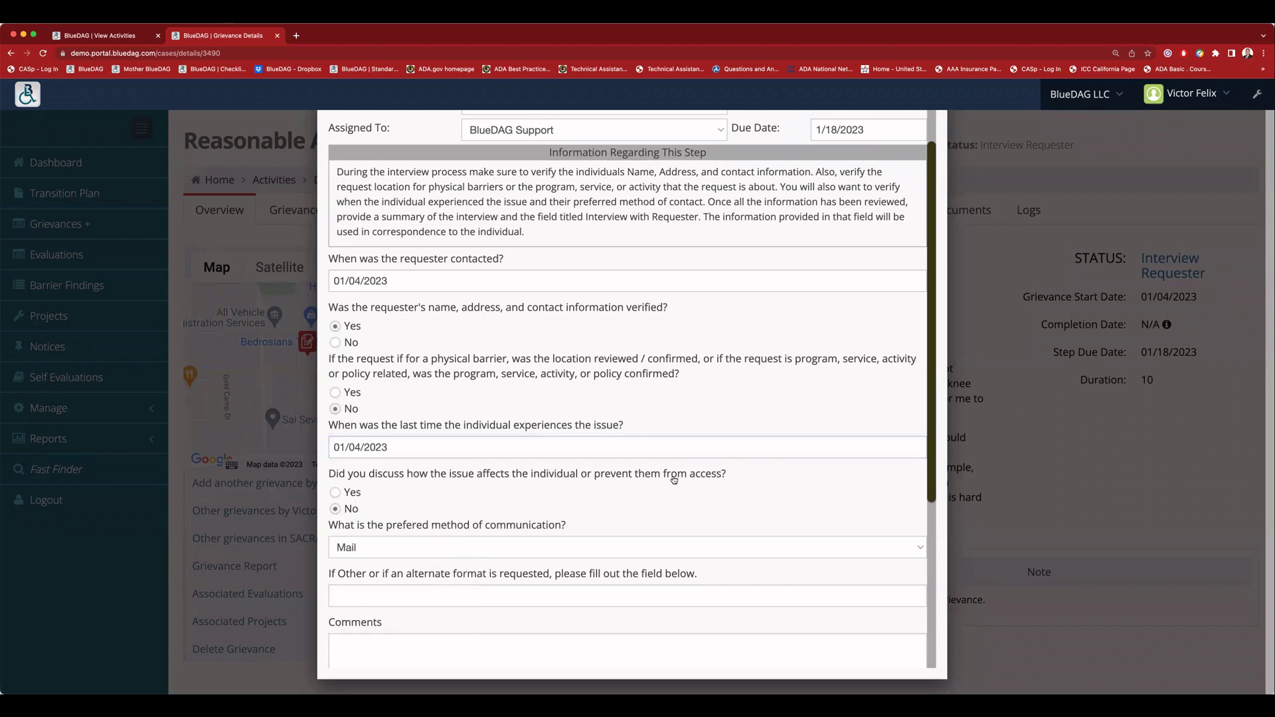
click(335, 492)
Step: Set the preferred method of communication to Email
click(382, 551)
click(378, 581)
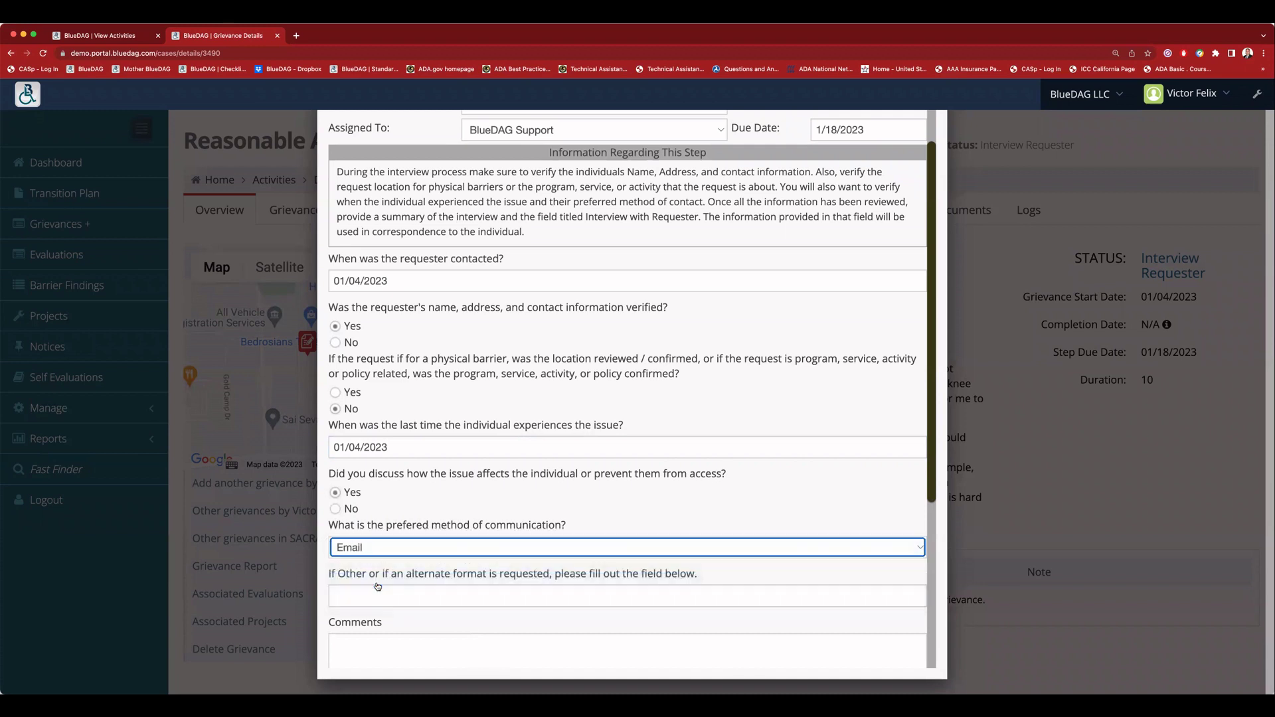
scroll(411, 575, down, 3)
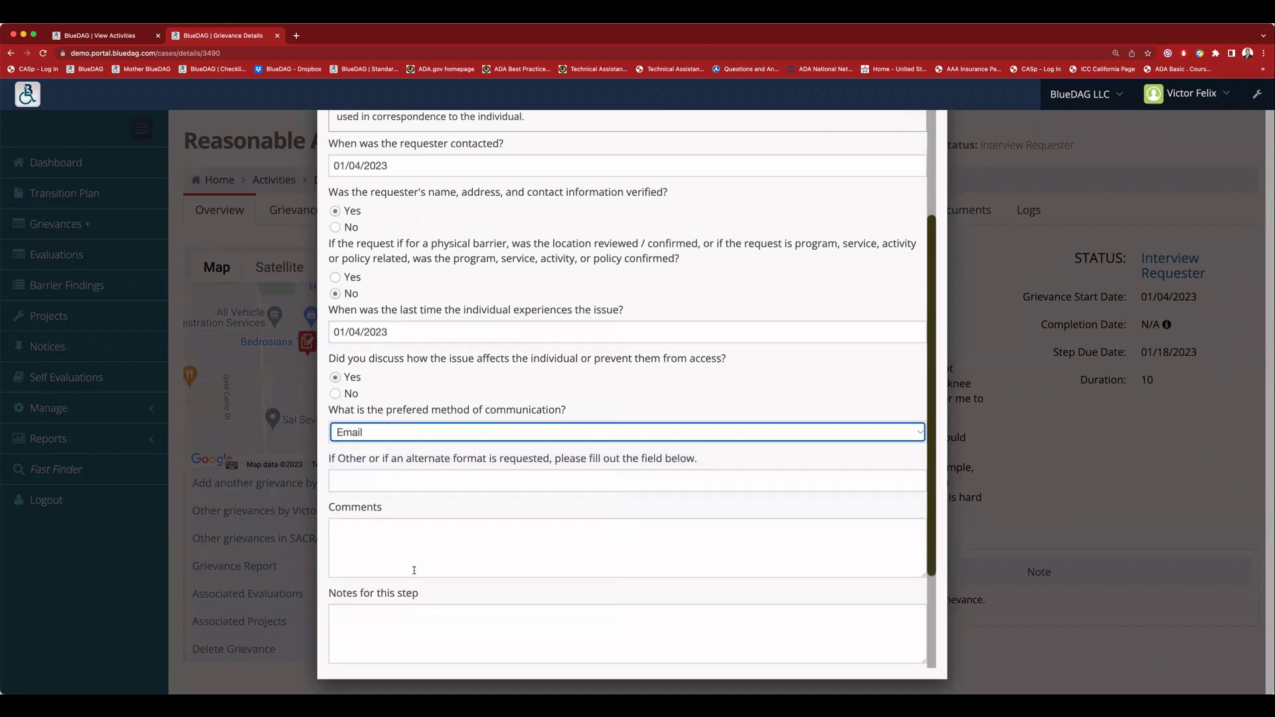
scroll(412, 571, down, 2)
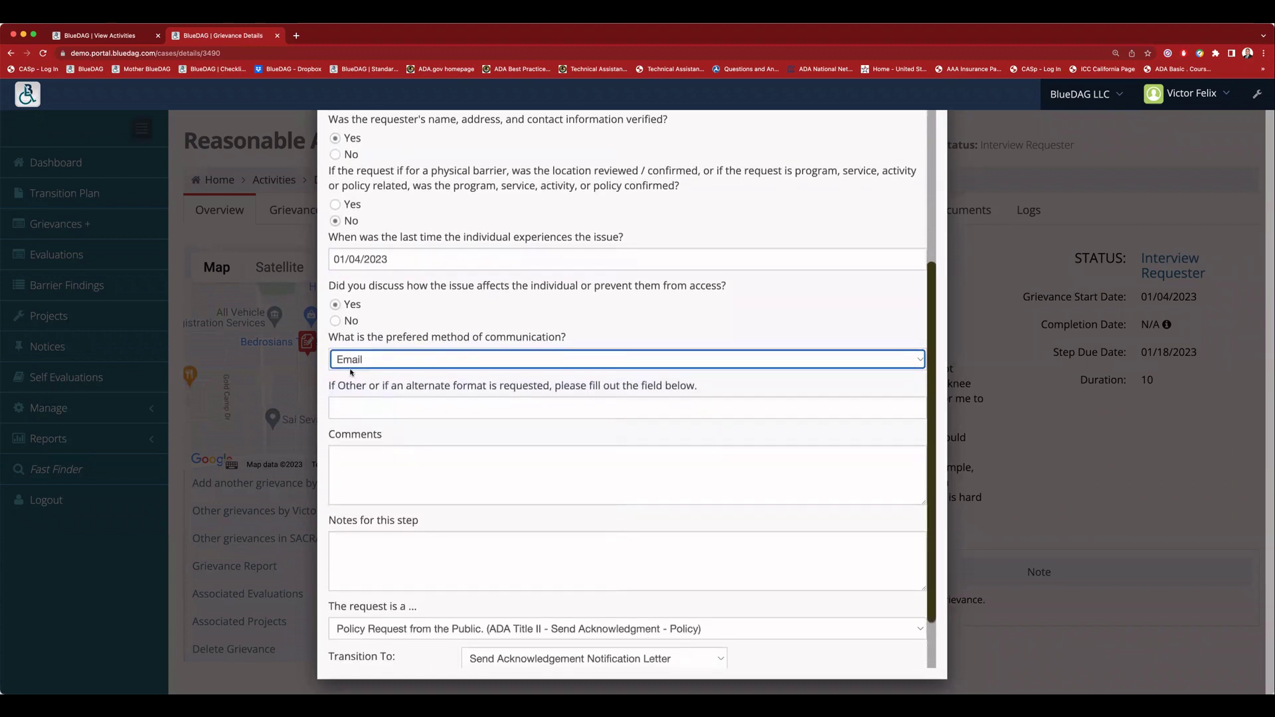
click(361, 364)
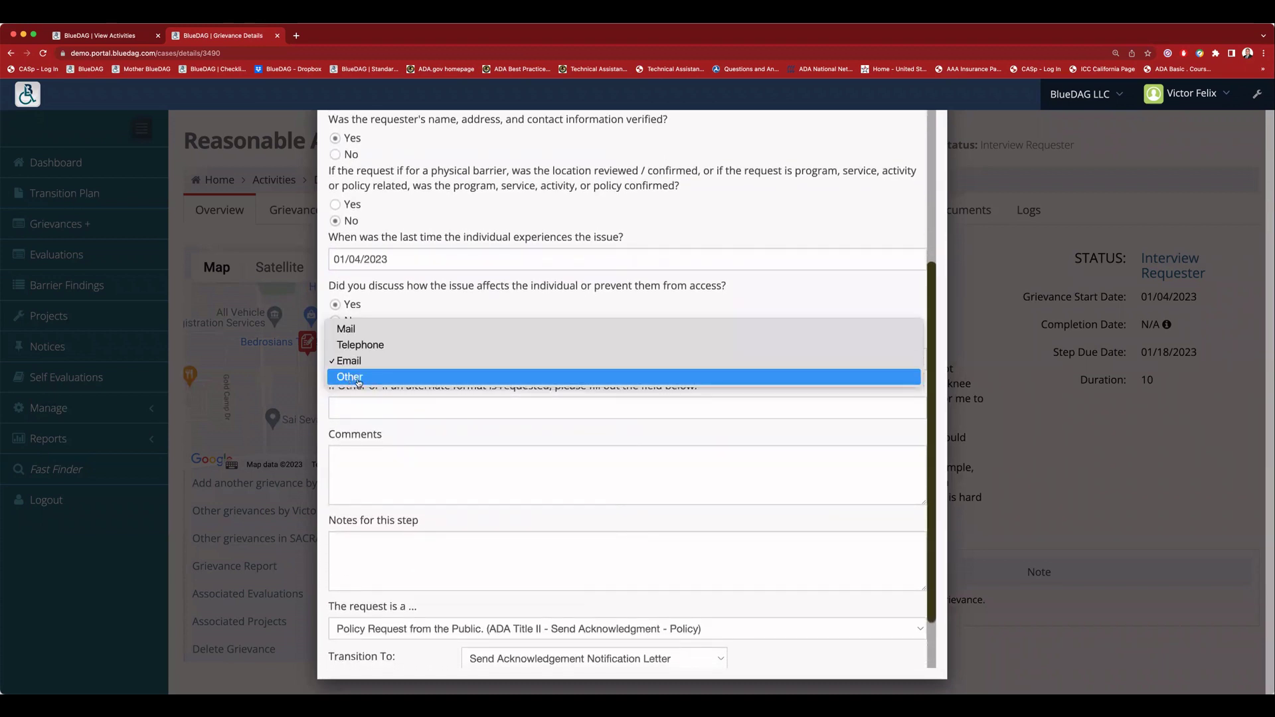
click(365, 361)
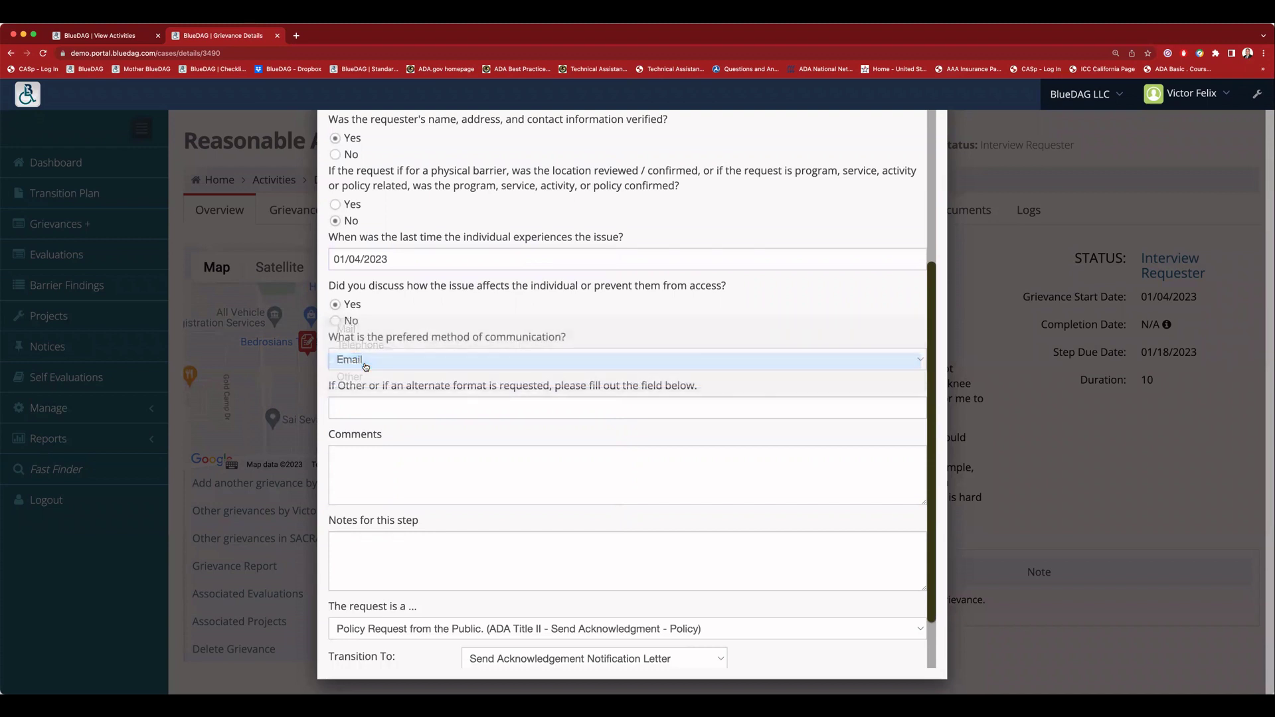
Step: Set the preferred method of communication to Other and specify "Requester would like emails with extra large print/font."
click(362, 359)
click(357, 377)
click(603, 409)
text(Requ)
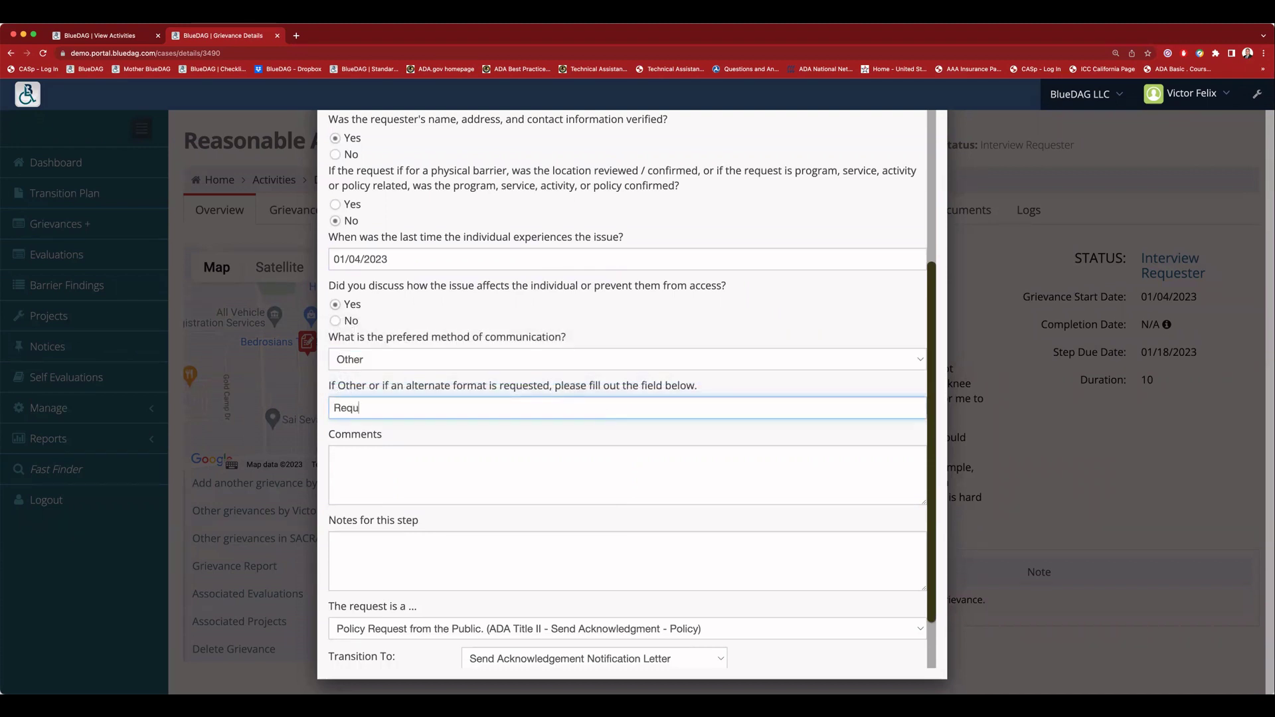
text(ester would like emails with extra large print/font.)
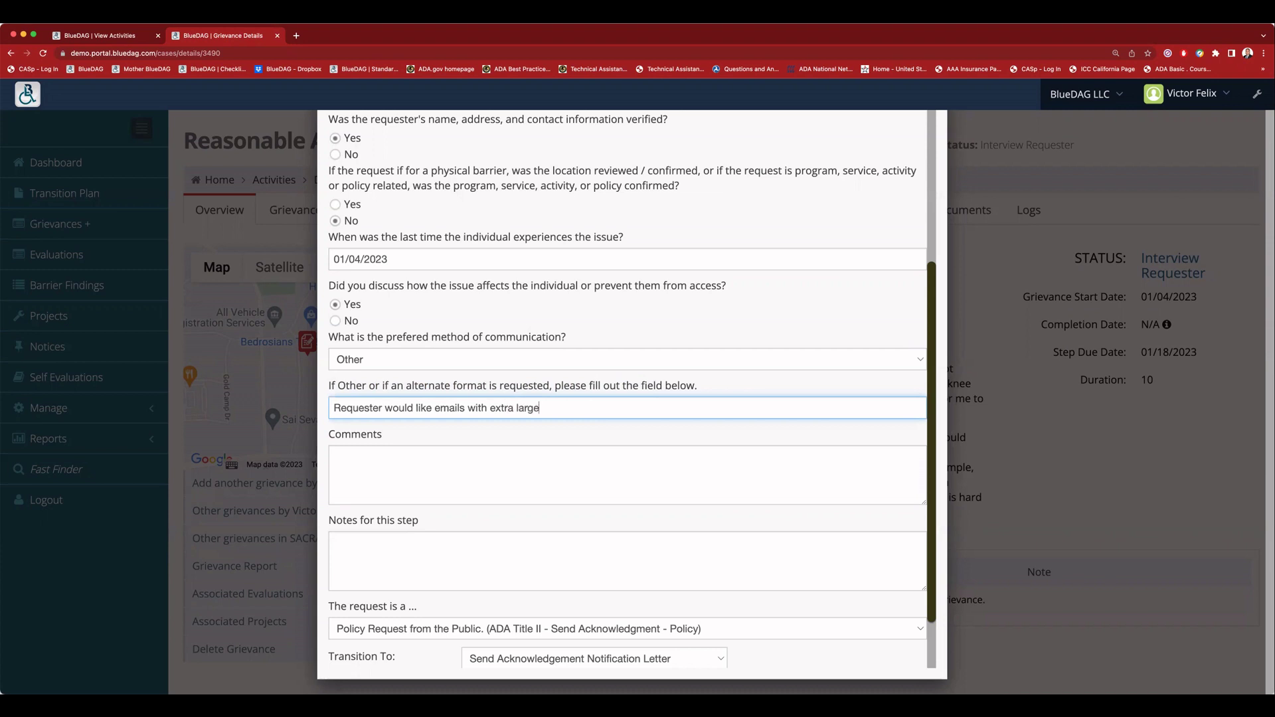
Step: Comment that the requester was spoken to and explained how the desk in his office prevents him from doing his work
key(Tab)
text(Spoke to Victor and he explained to me how the desk in his office prevents him from doing his work.)
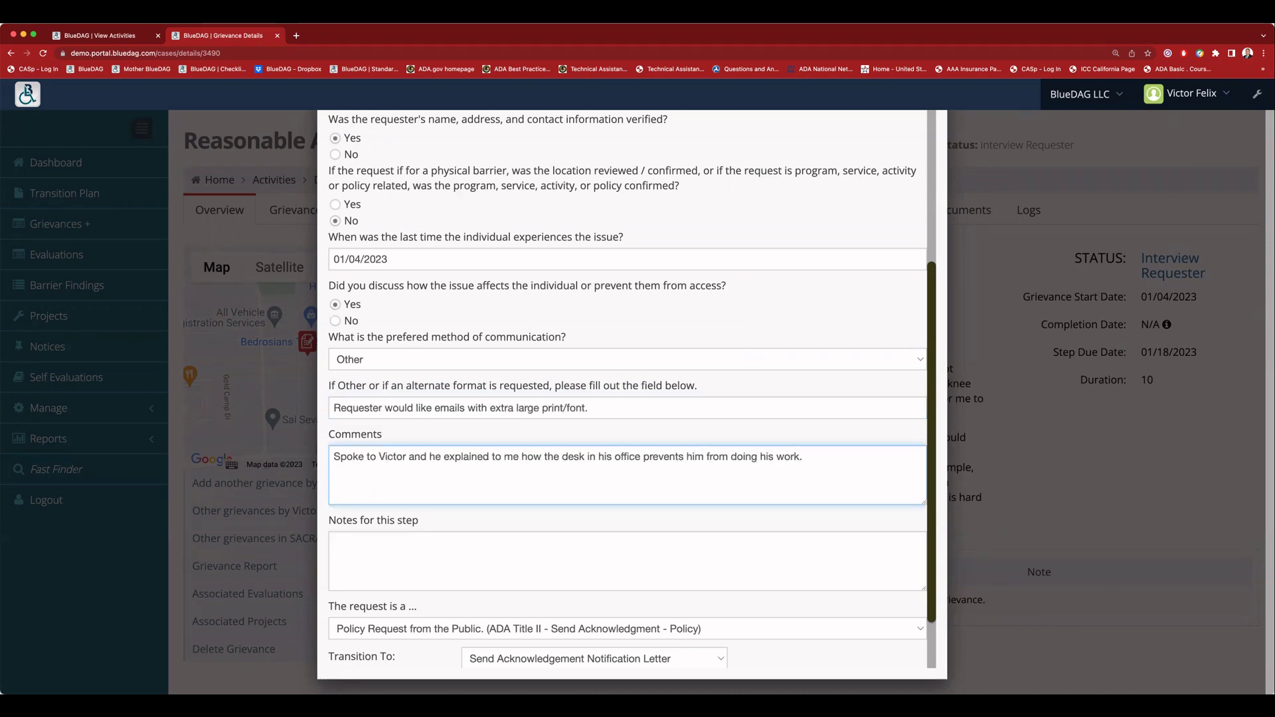
scroll(487, 511, down, 2)
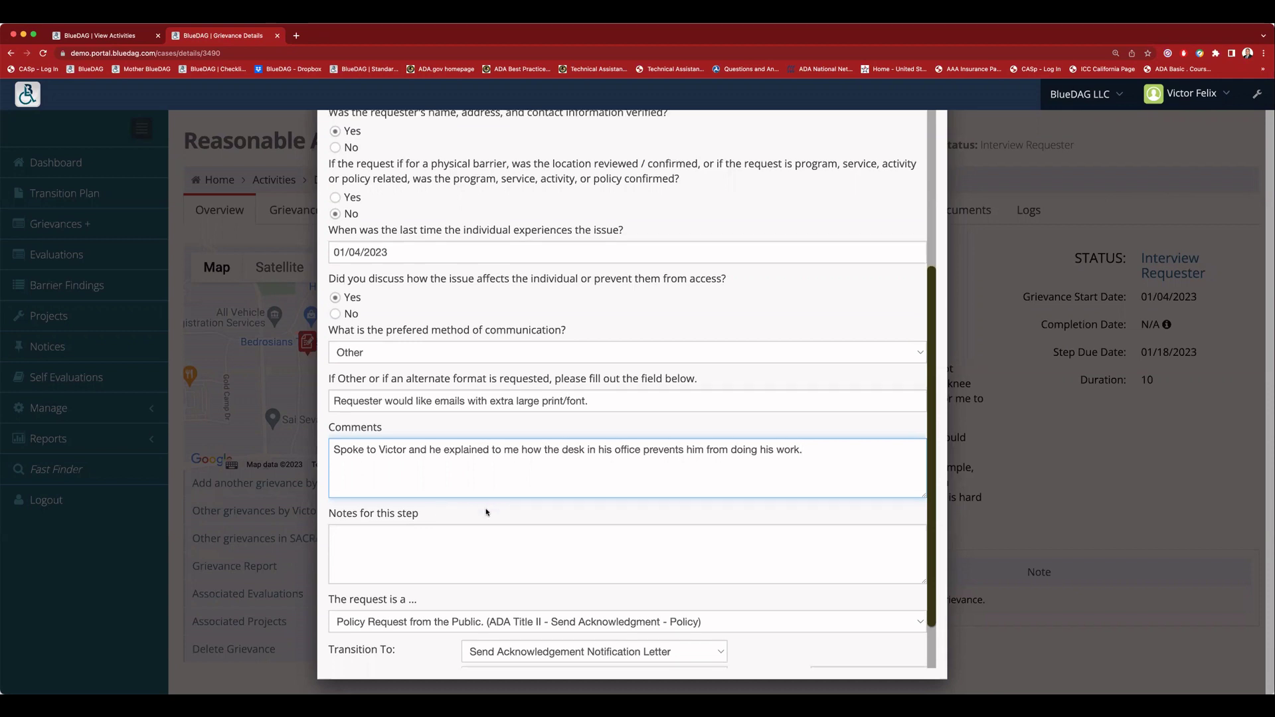
click(362, 479)
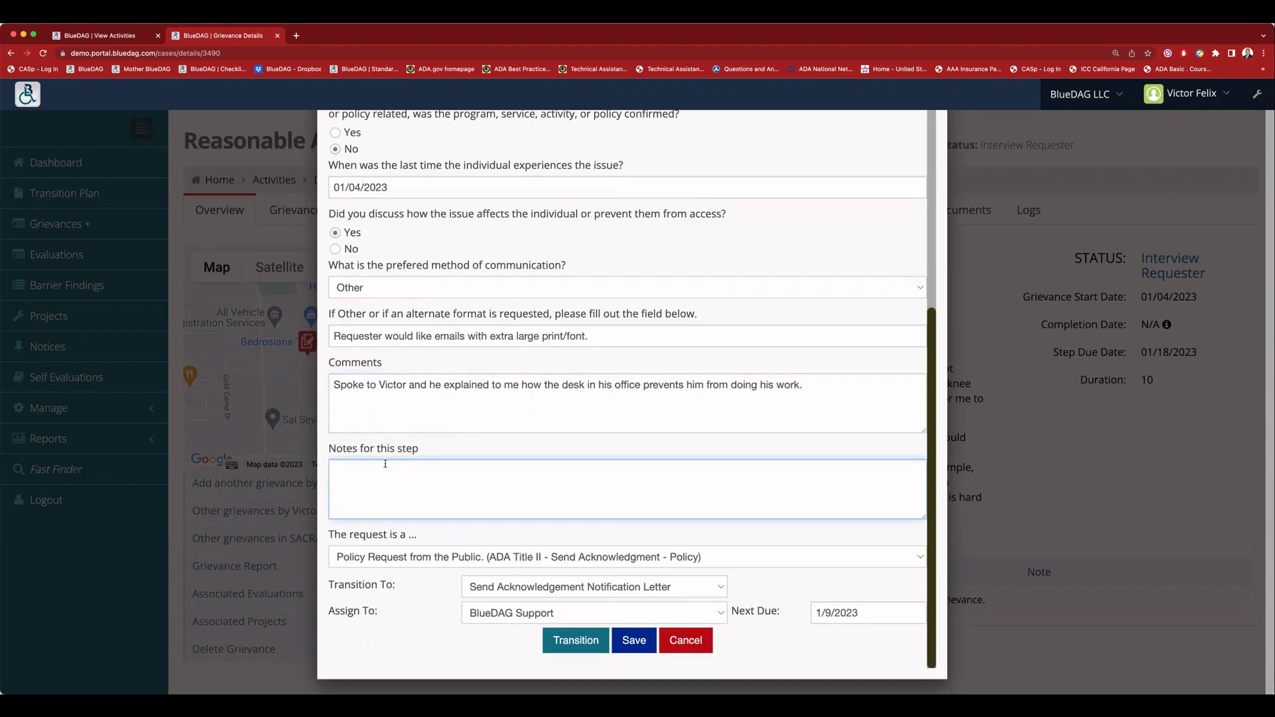
Step: Classify the request as a physical access request from an Employee and transition the grievance to Send Acknowledgement - Employee - Physical
click(389, 558)
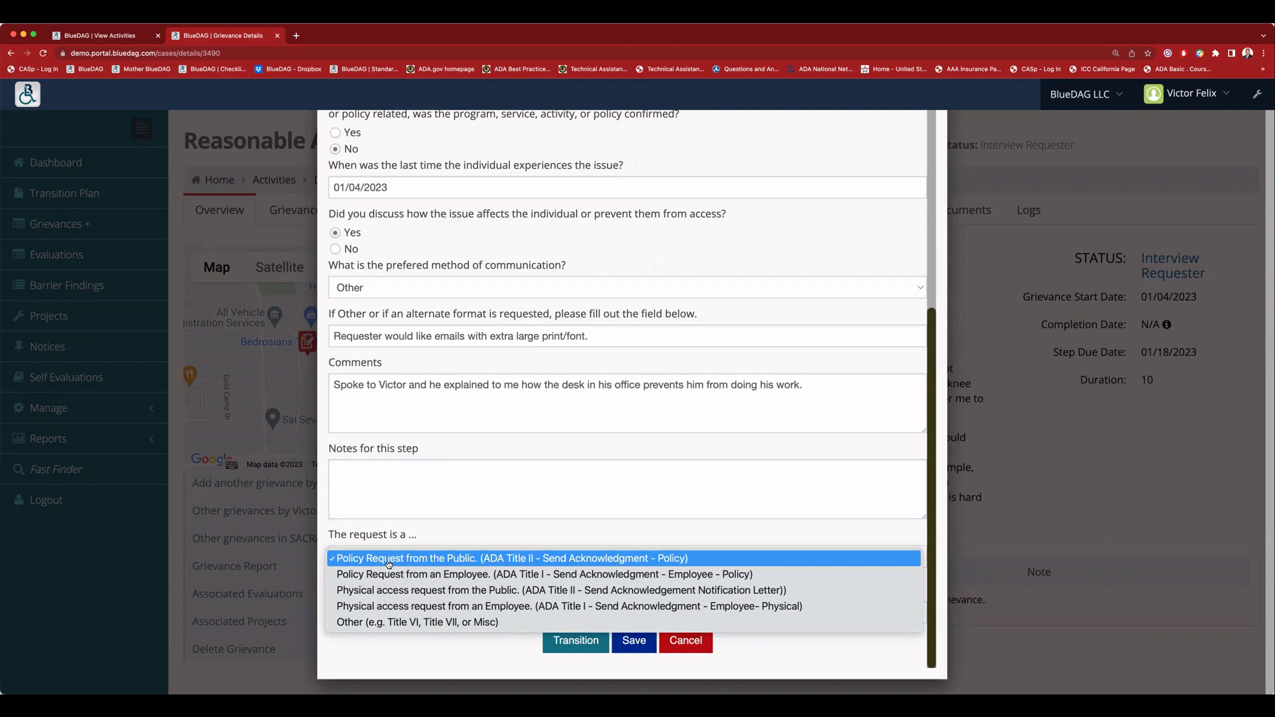
click(721, 610)
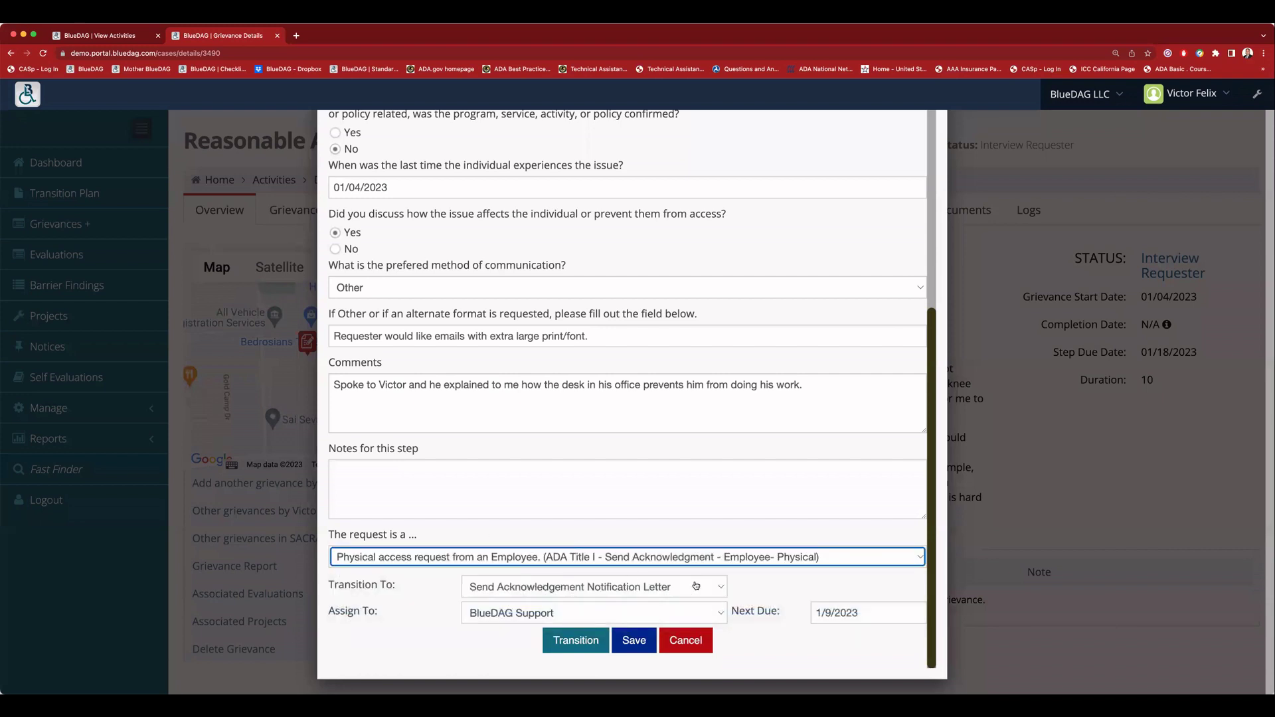
click(714, 588)
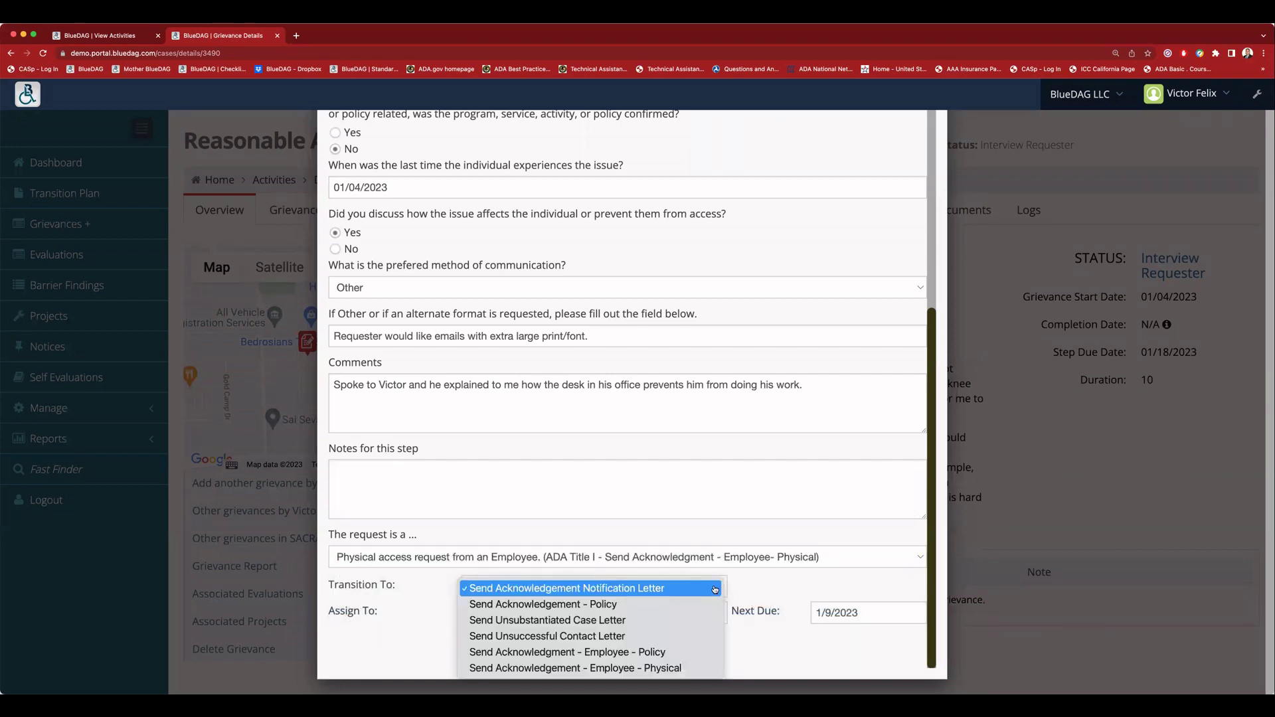
click(681, 668)
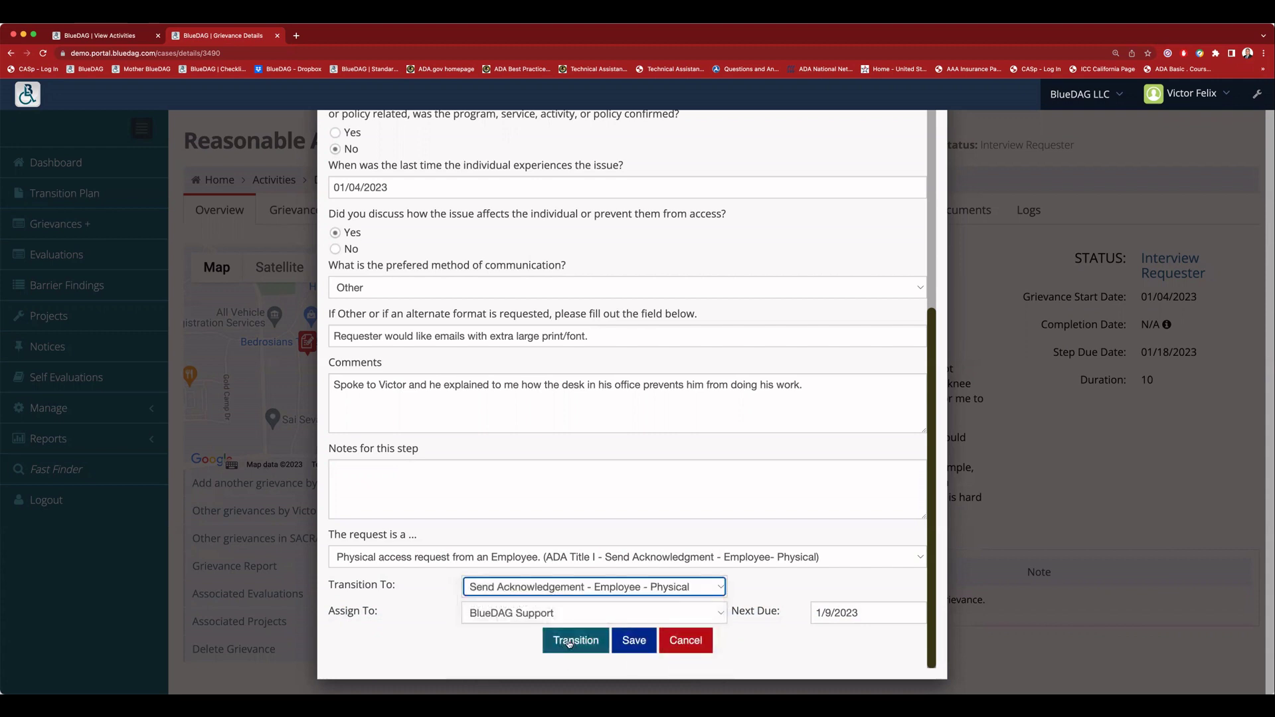
click(462, 644)
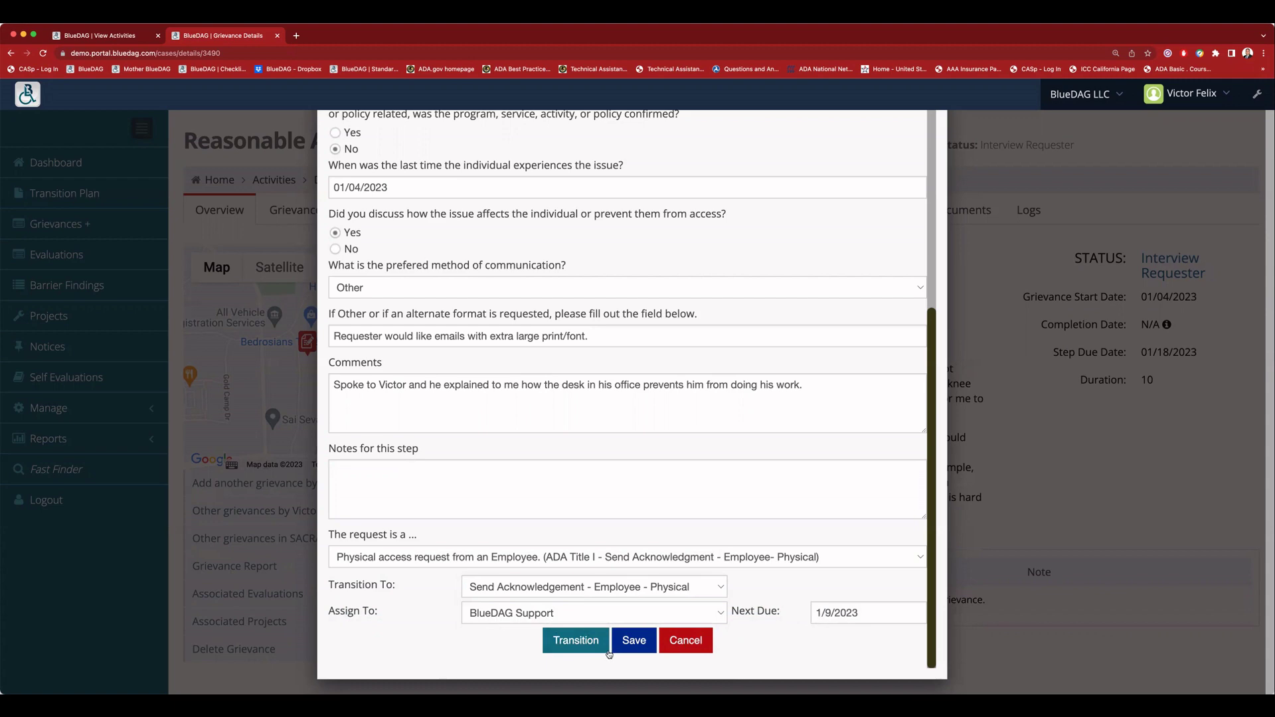
click(579, 642)
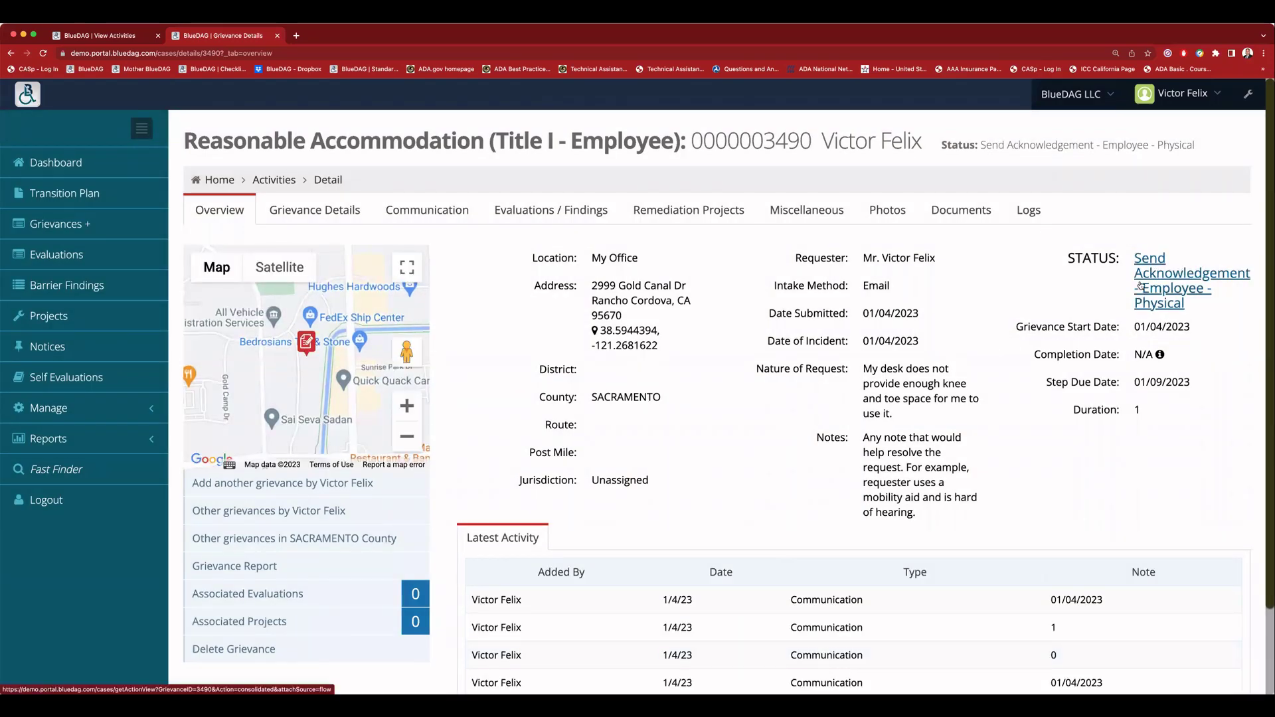
Step: Check the grievance's new status and step due date on its overview
drag(1047, 382, 1195, 382)
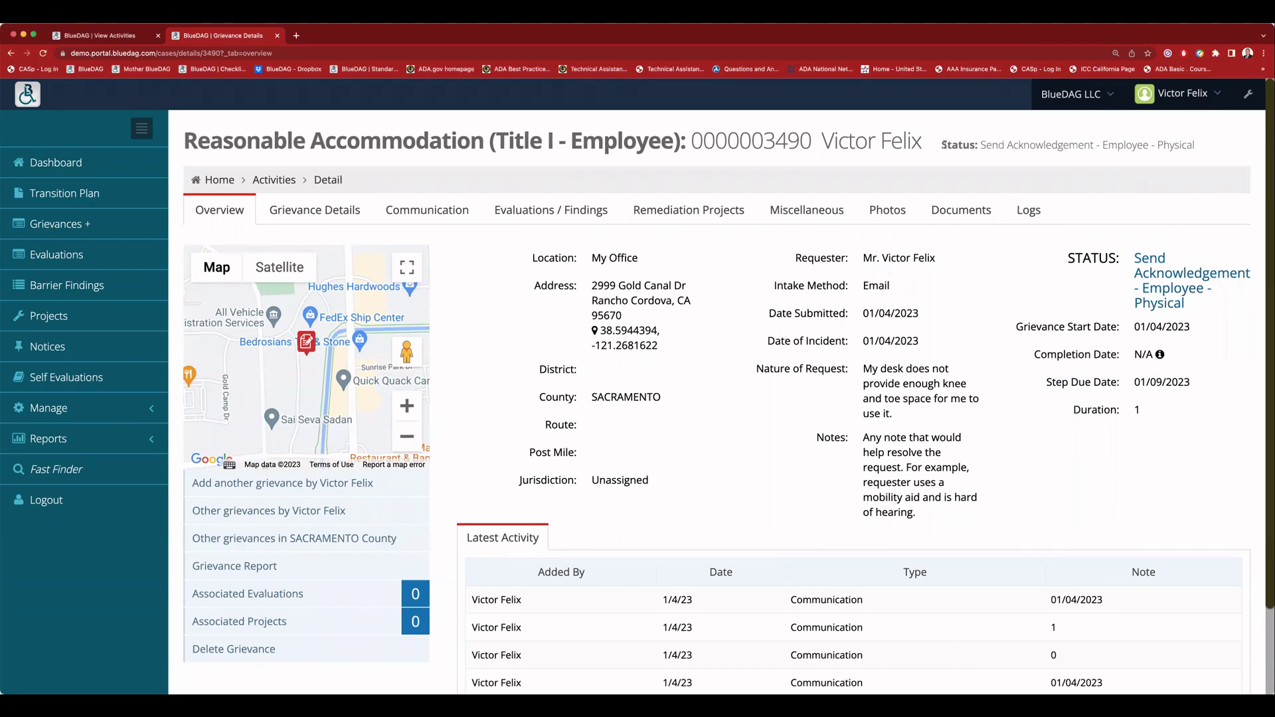
drag(943, 144, 1197, 150)
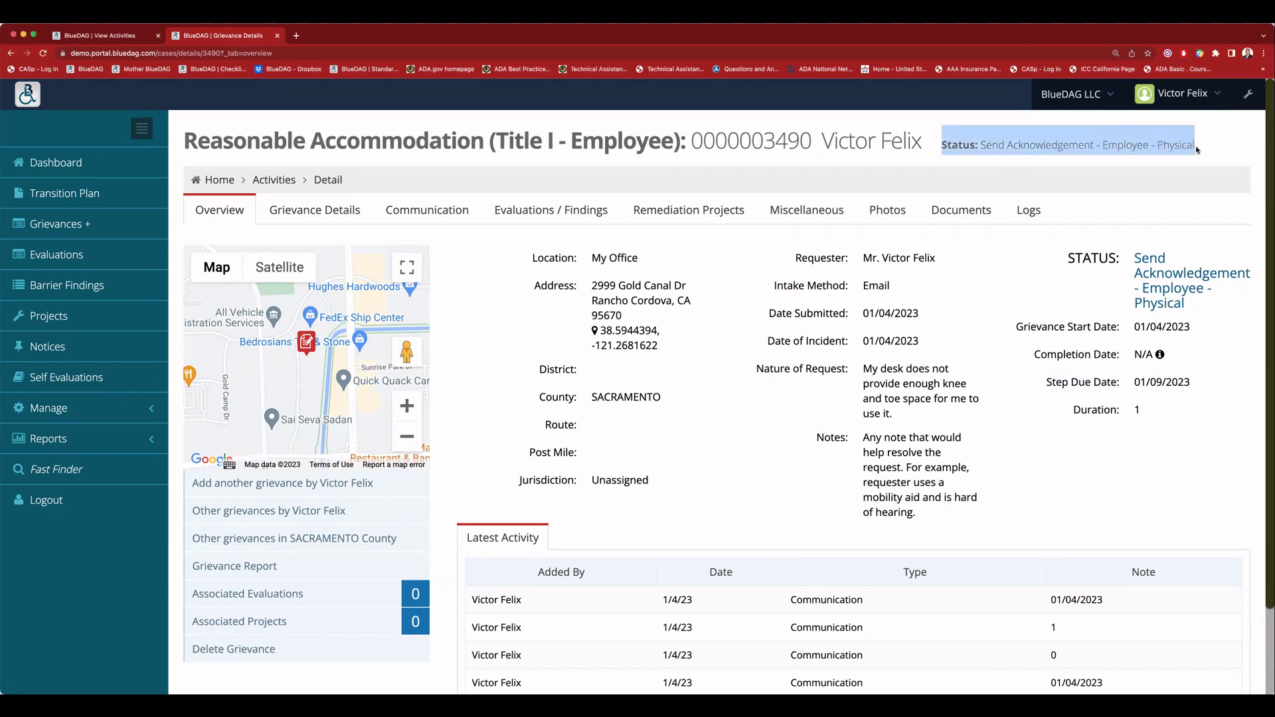
drag(1065, 259, 1208, 315)
click(1209, 315)
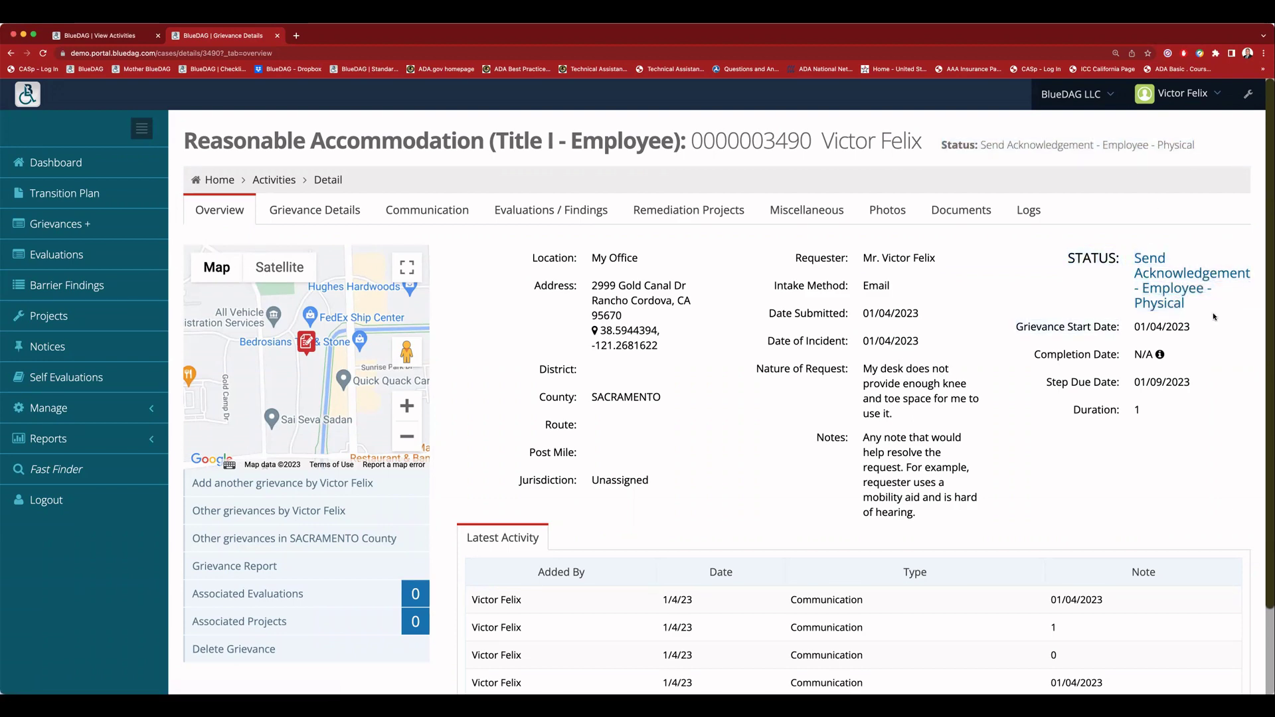
Step: Transition the grievance to Accommodation Review - Employee, assigned to BlueDAG Support, and check the new step due date
click(1159, 278)
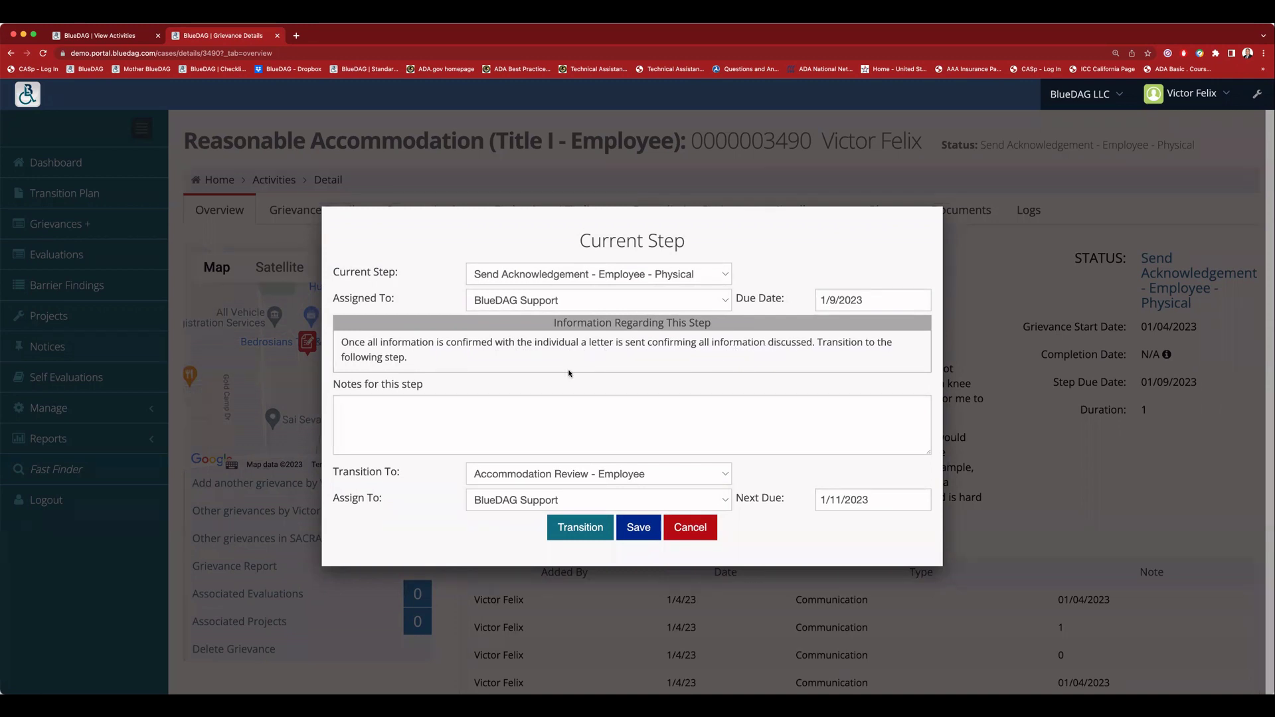
click(564, 399)
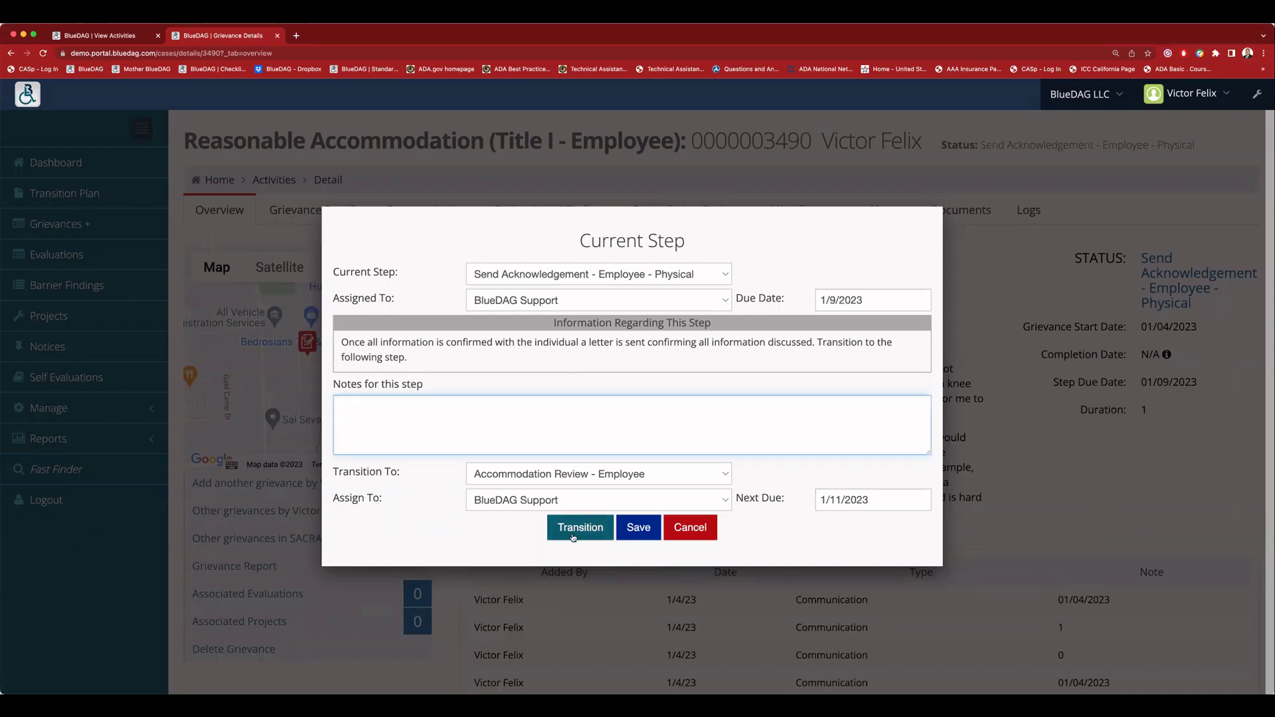
click(572, 476)
click(573, 476)
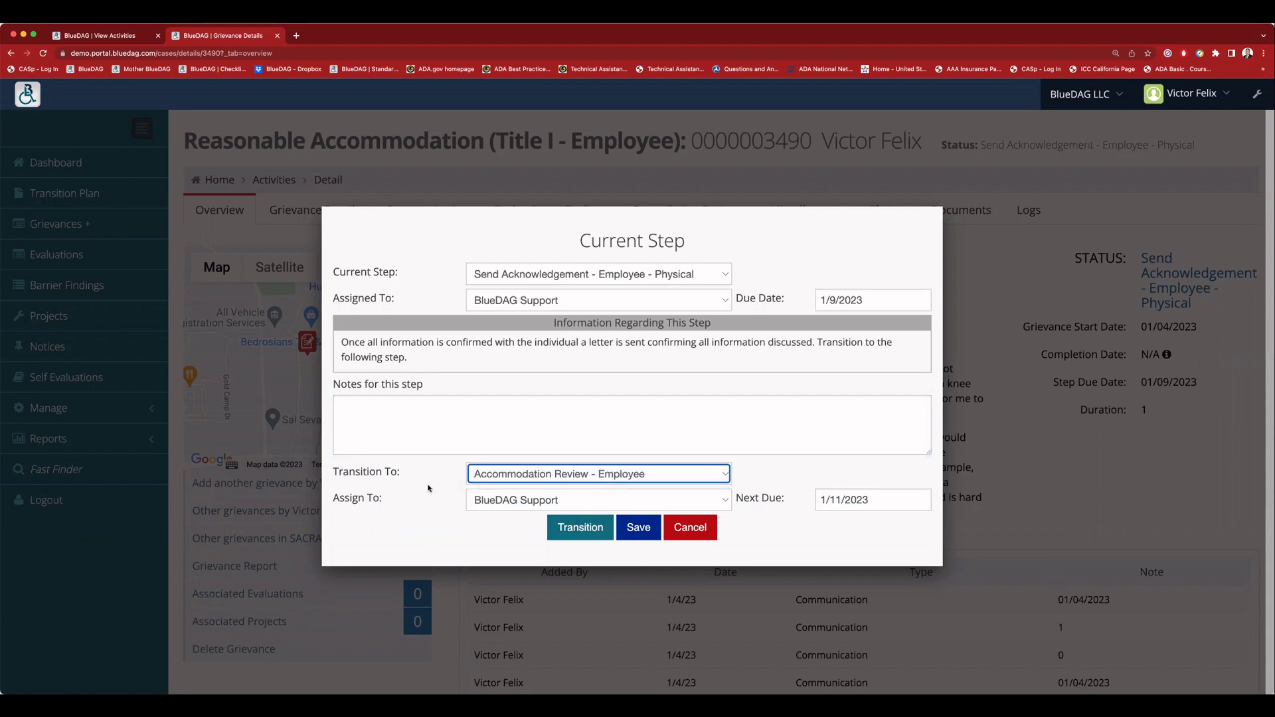
click(587, 530)
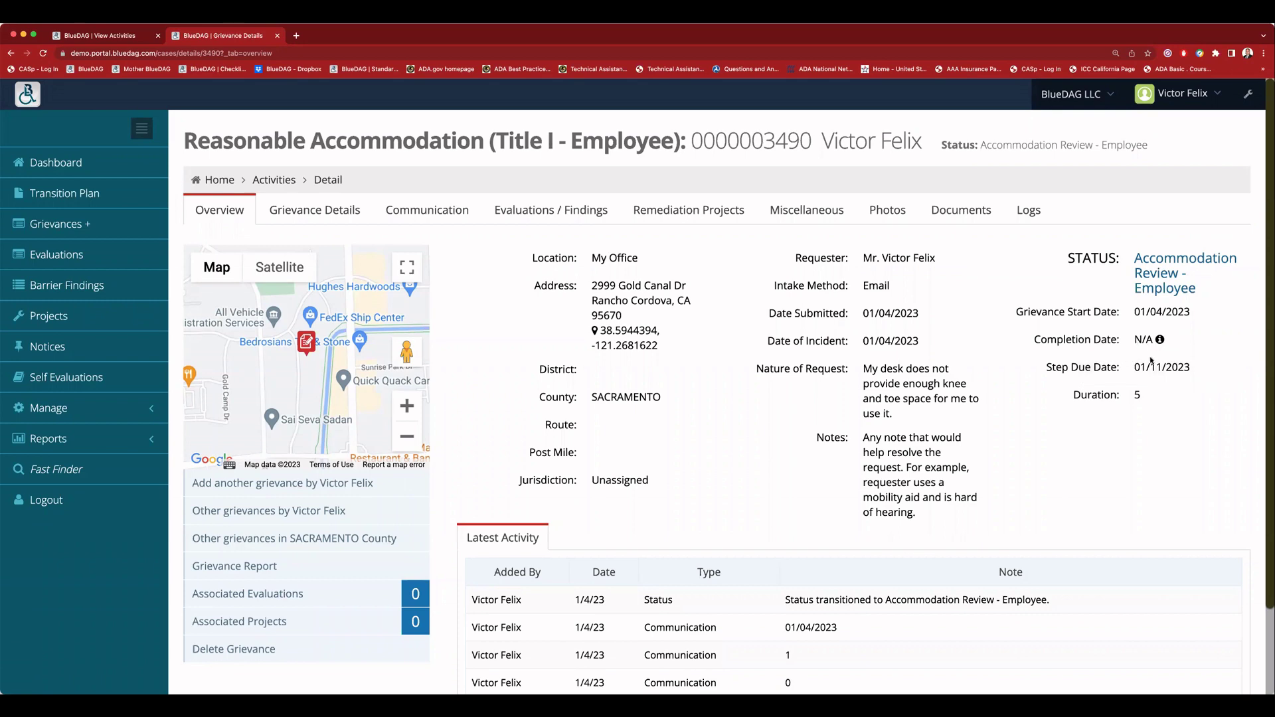
drag(1048, 368, 1222, 375)
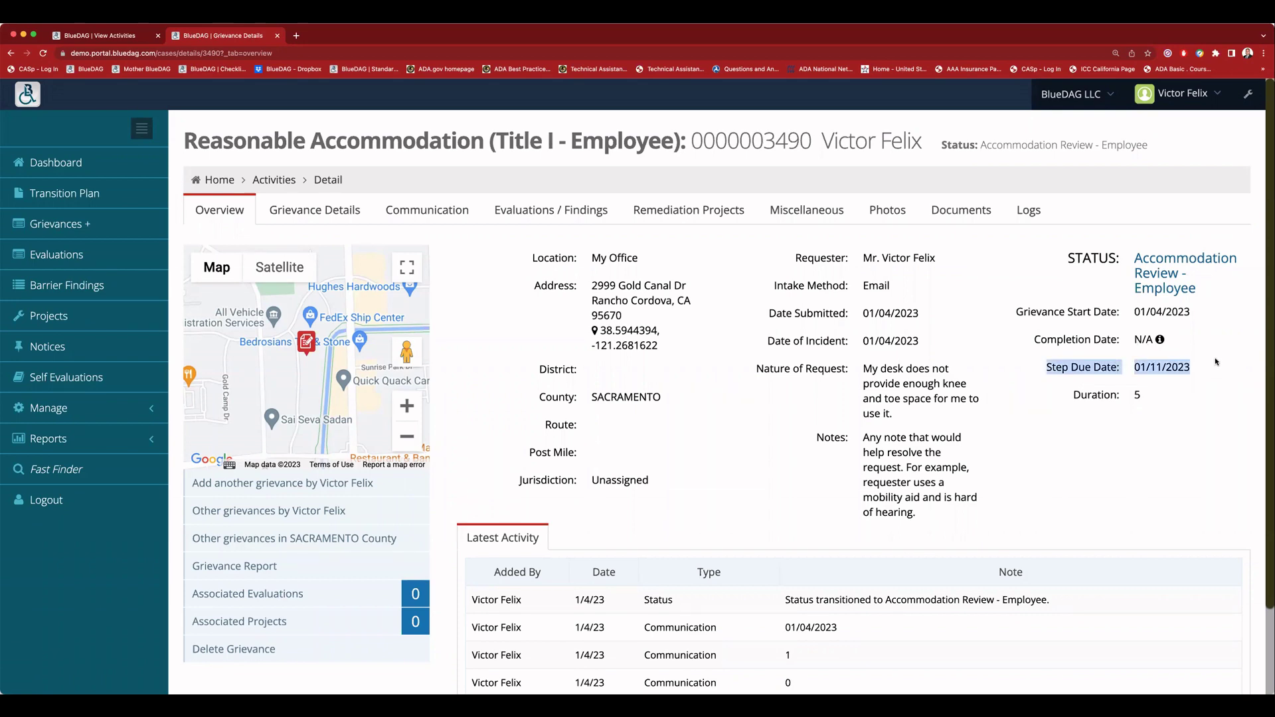
Step: Read the accommodation review step's information and classify the request as concerning a Work Station
click(1151, 269)
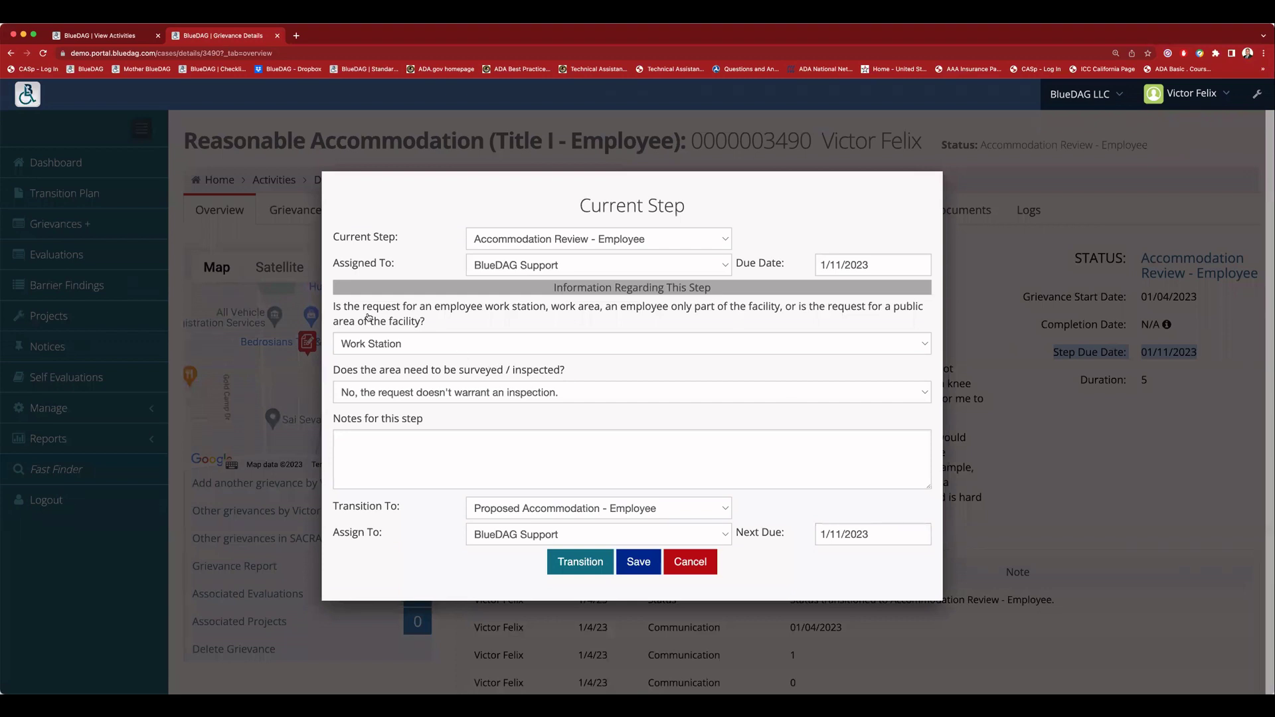
click(347, 284)
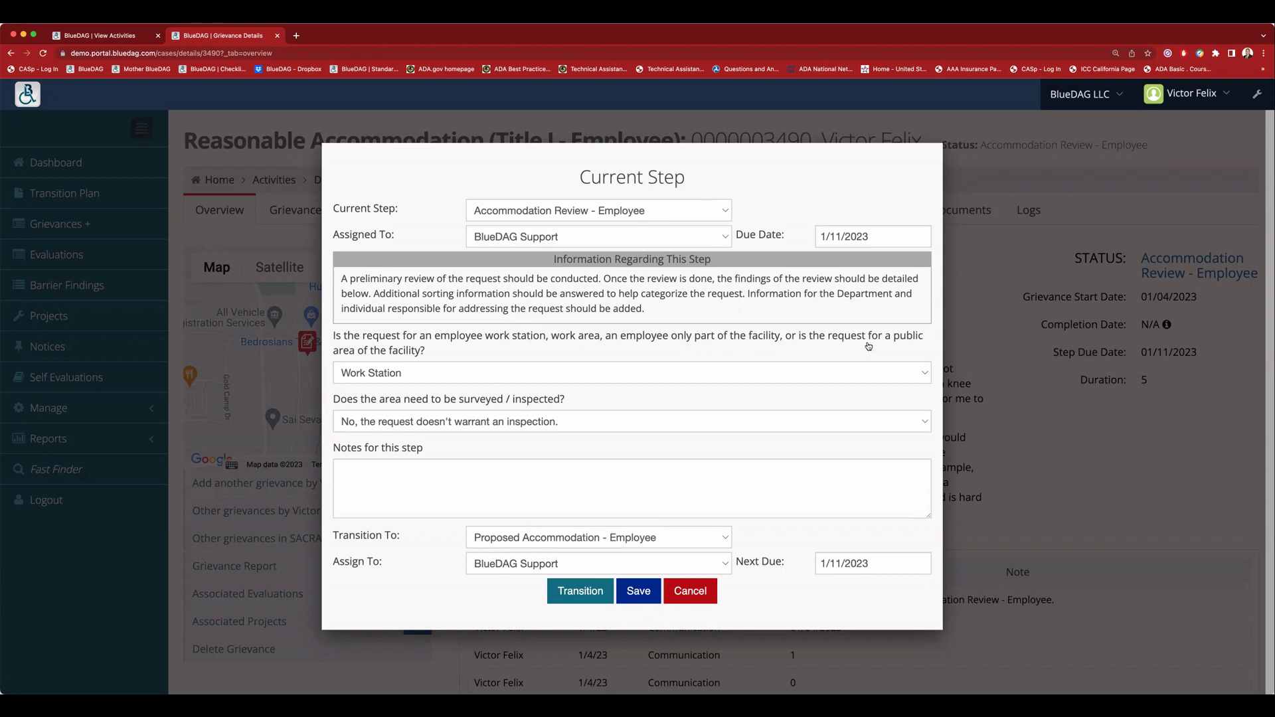
click(465, 374)
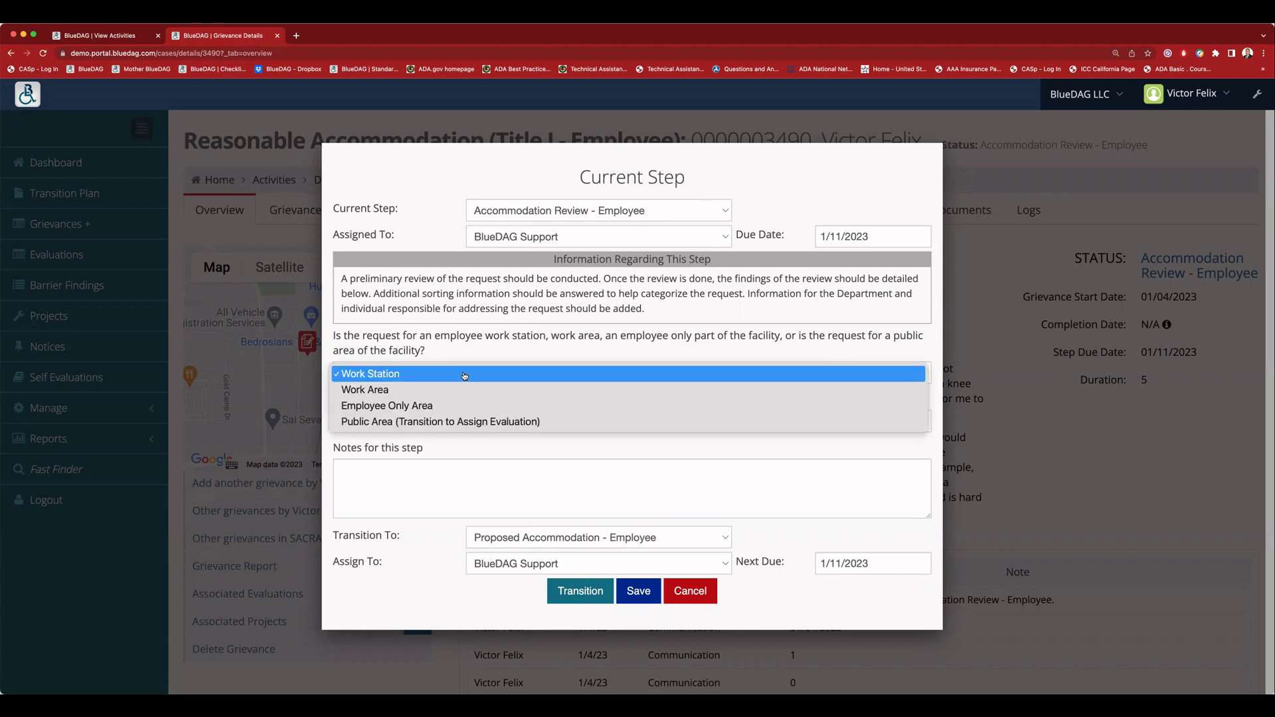
click(465, 374)
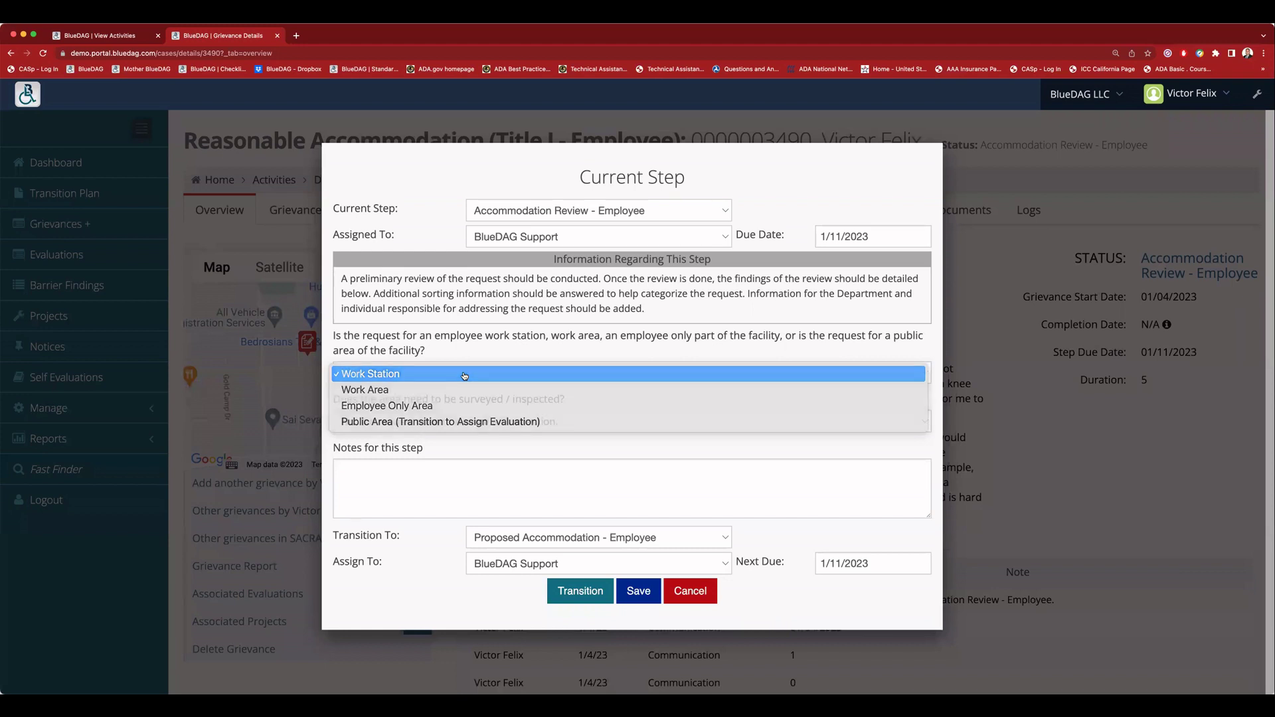
click(464, 374)
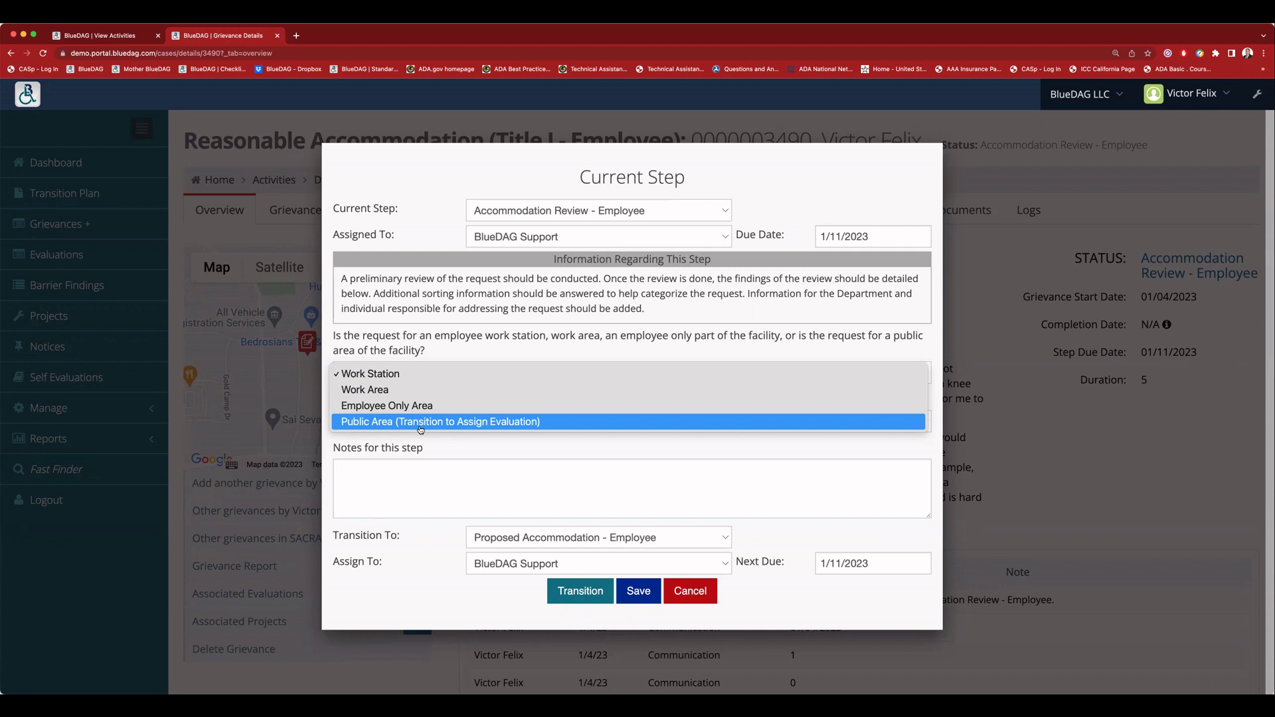
click(413, 375)
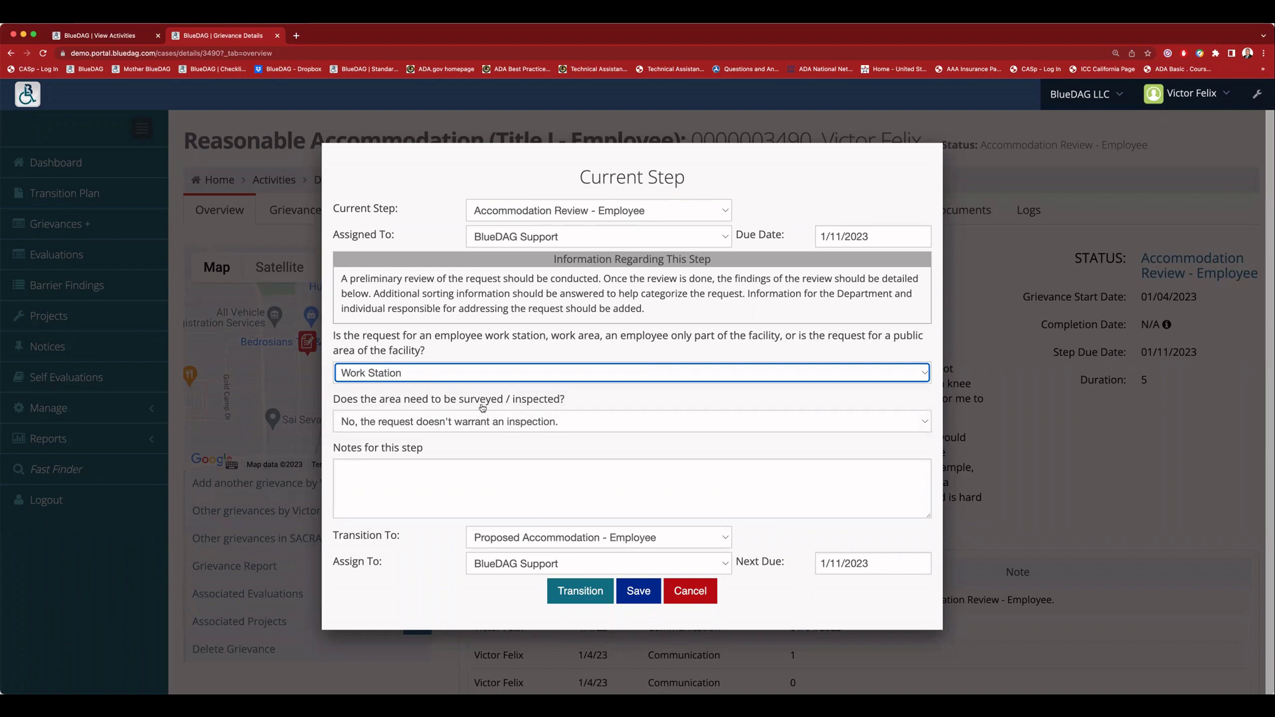
Step: Answer the survey question with "No, the request doesn't warrant an inspection." and add the step note "No inspection needed."
click(569, 428)
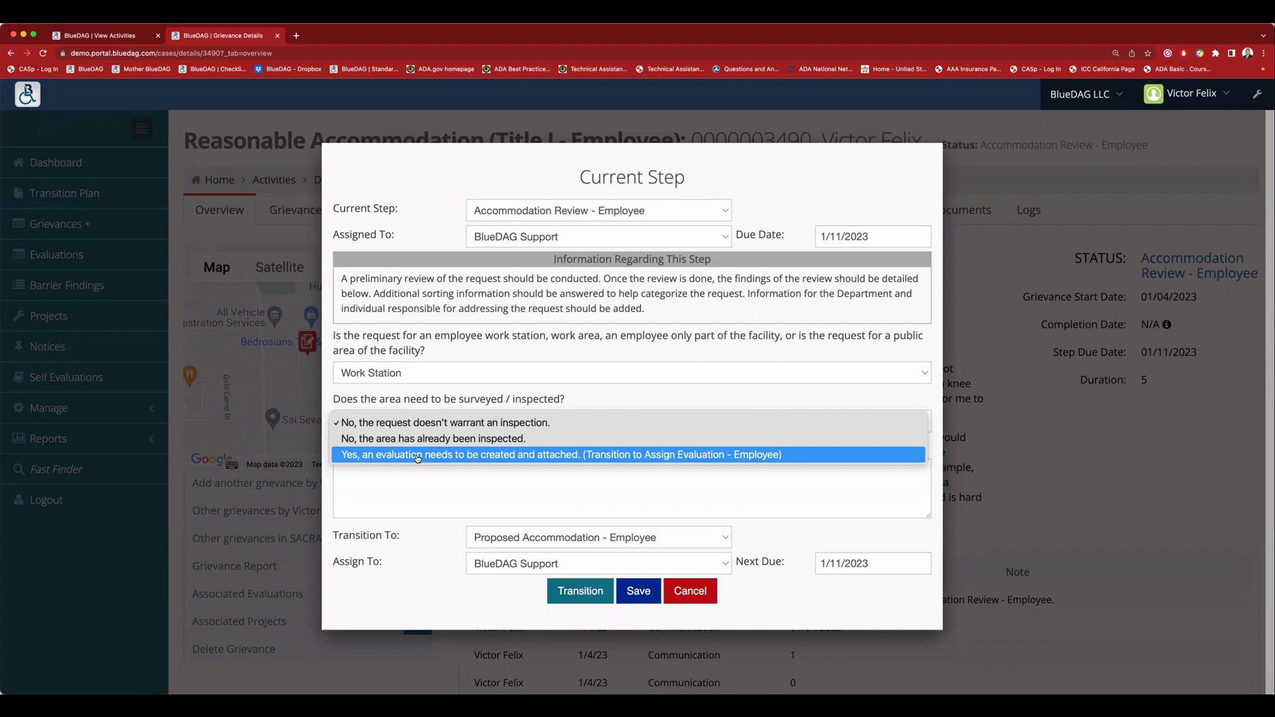
click(412, 422)
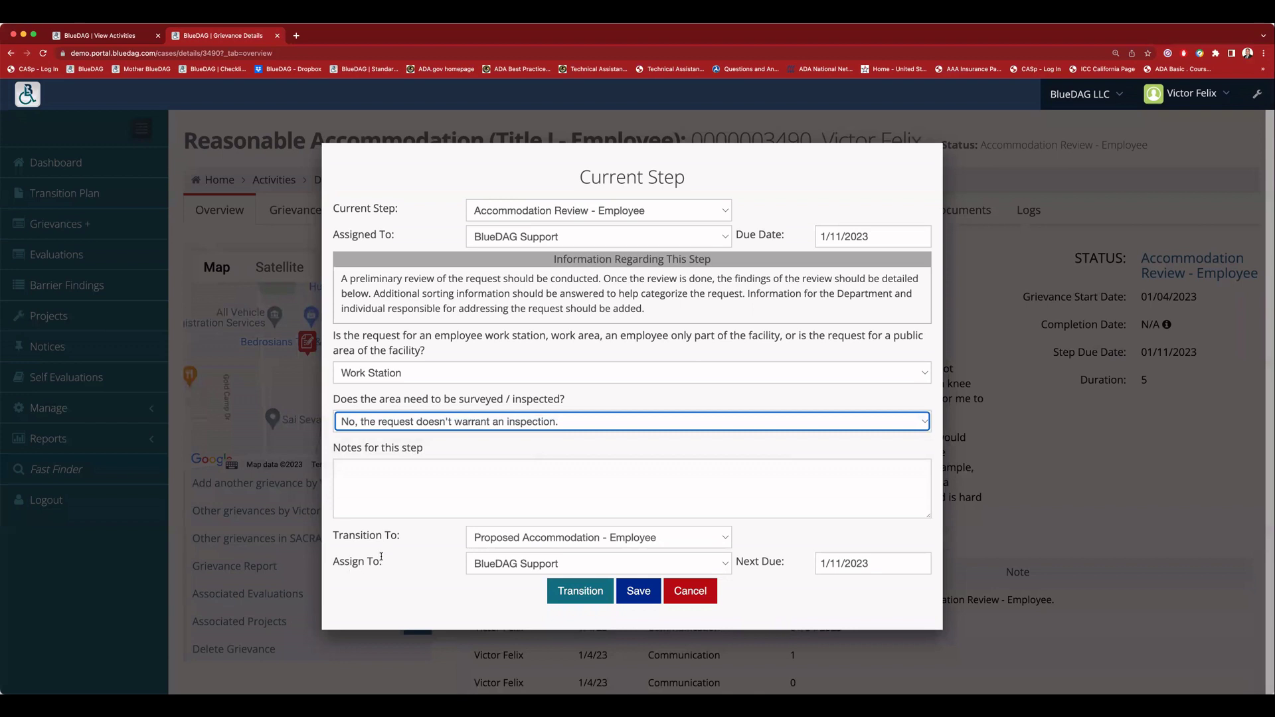
click(441, 483)
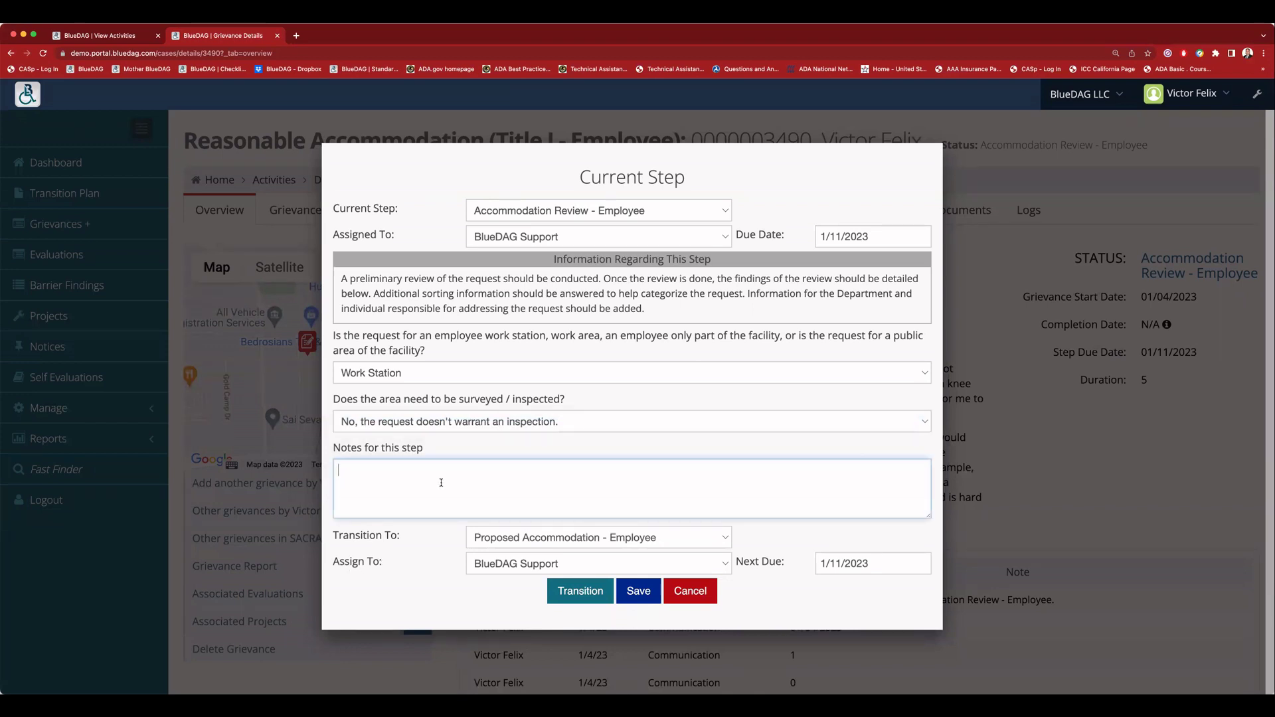
text(No inspection needed.)
Step: Transition the grievance to Proposed Accommodation - Employee
click(544, 539)
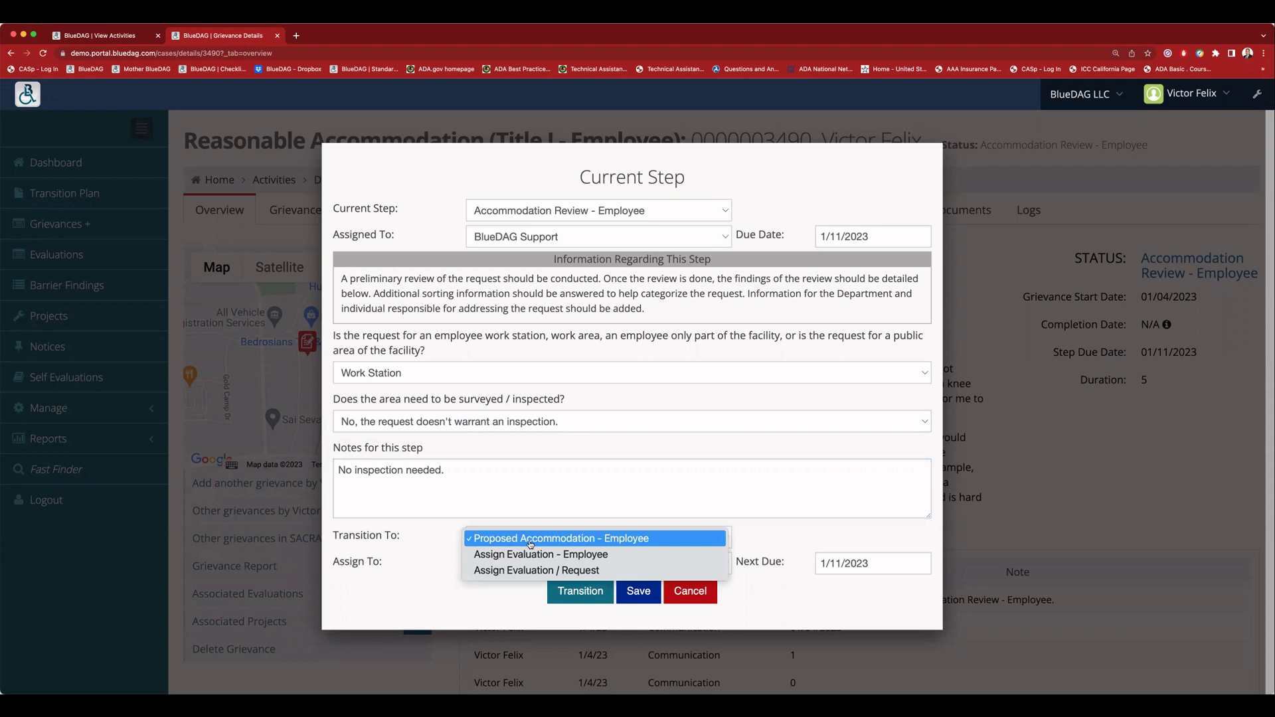
click(622, 539)
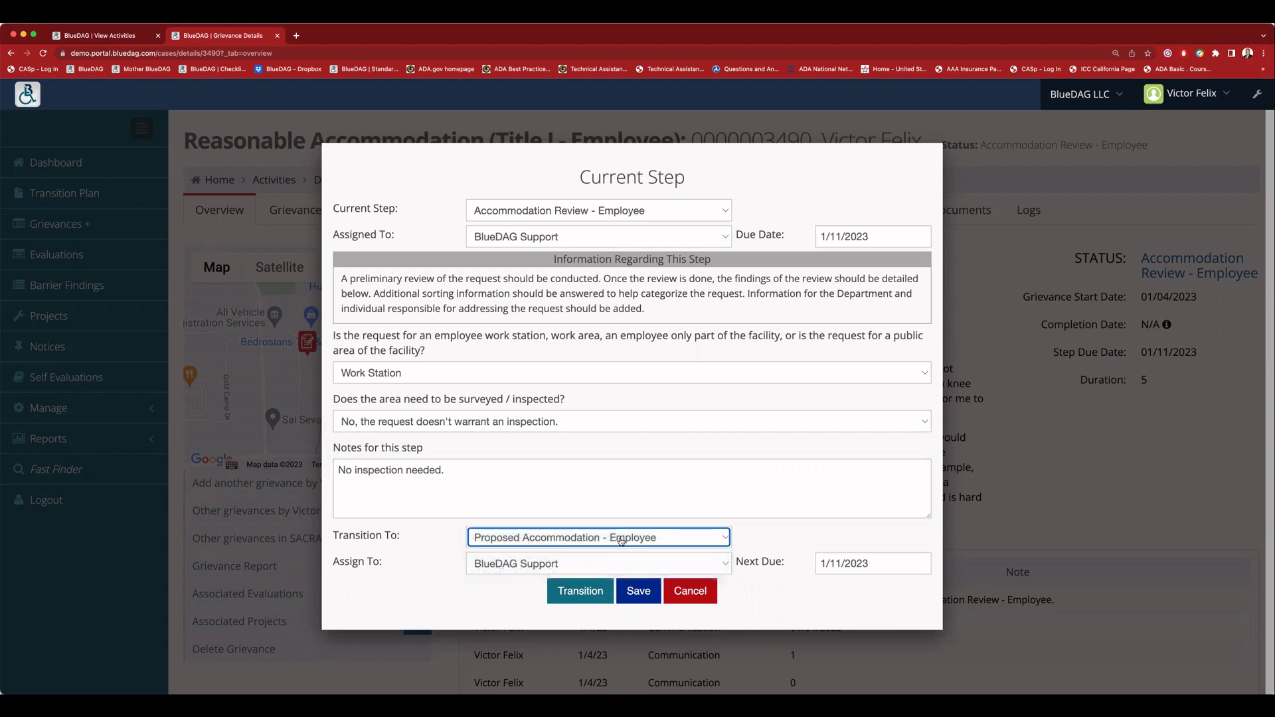
click(574, 592)
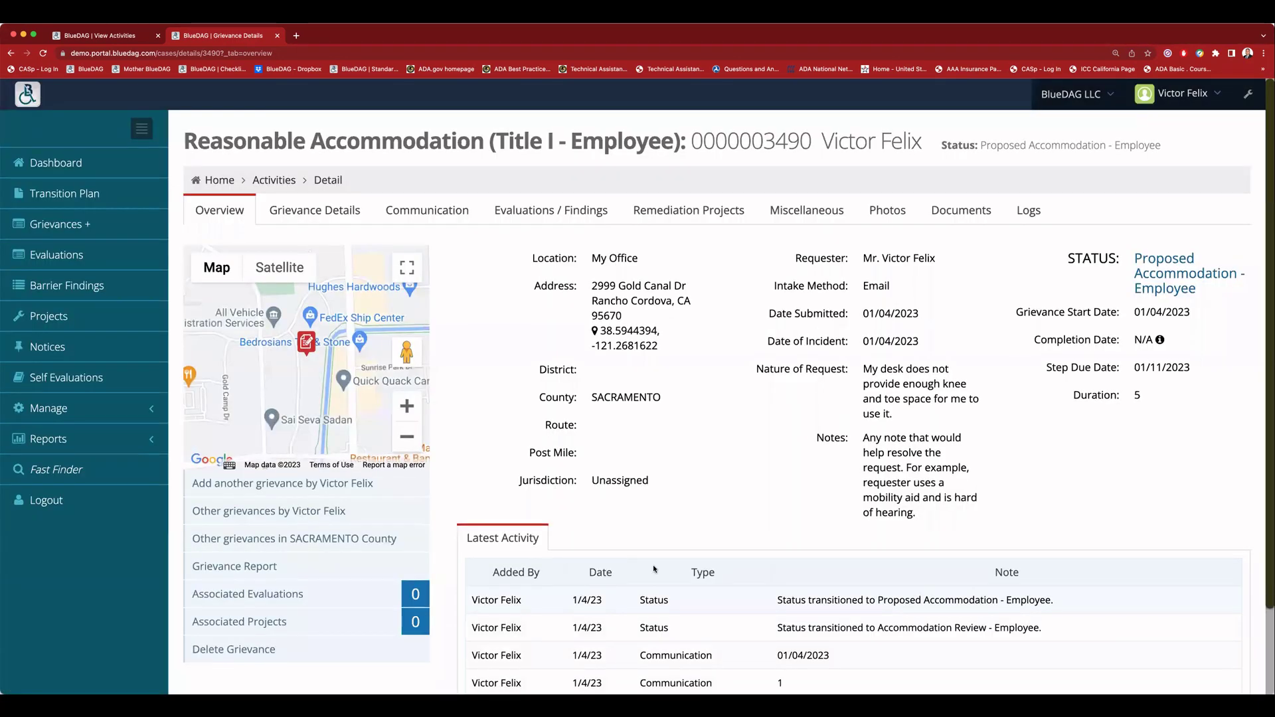
Step: In the Proposed Accommodation - Employee step, mark the evaluation information as reviewed with Yes and date the review 01/04/2023
click(1159, 281)
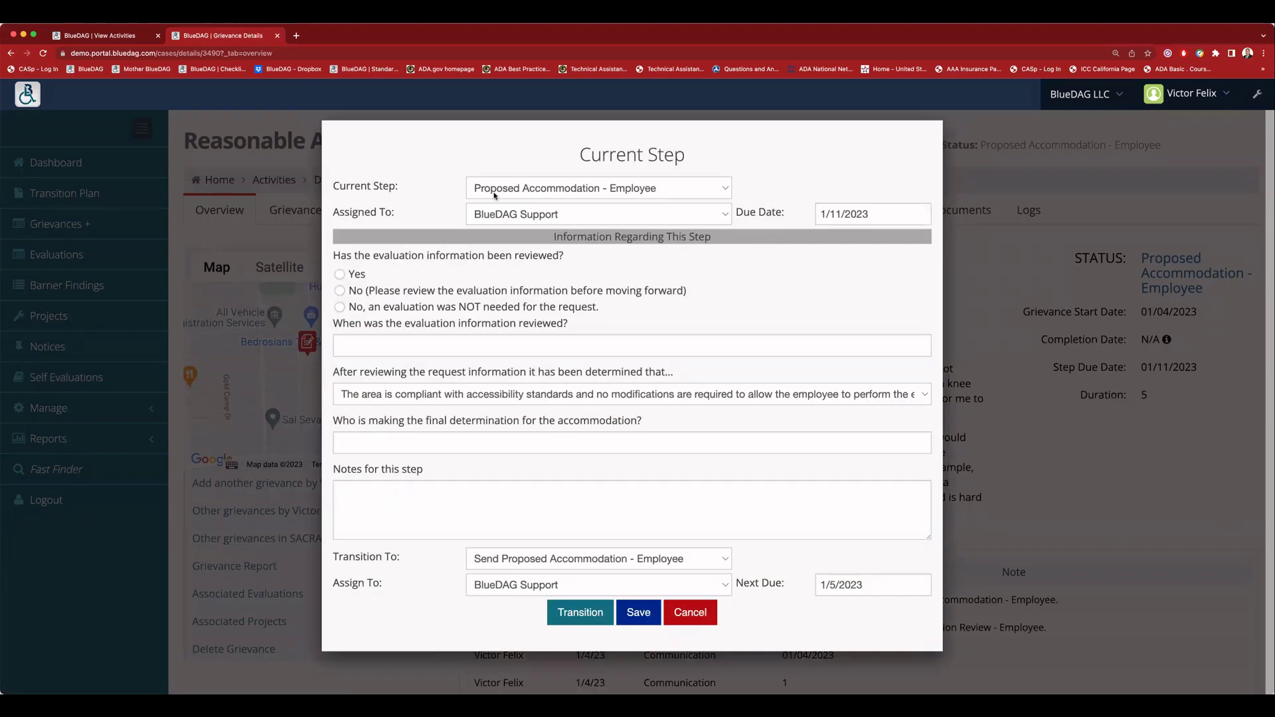
click(412, 238)
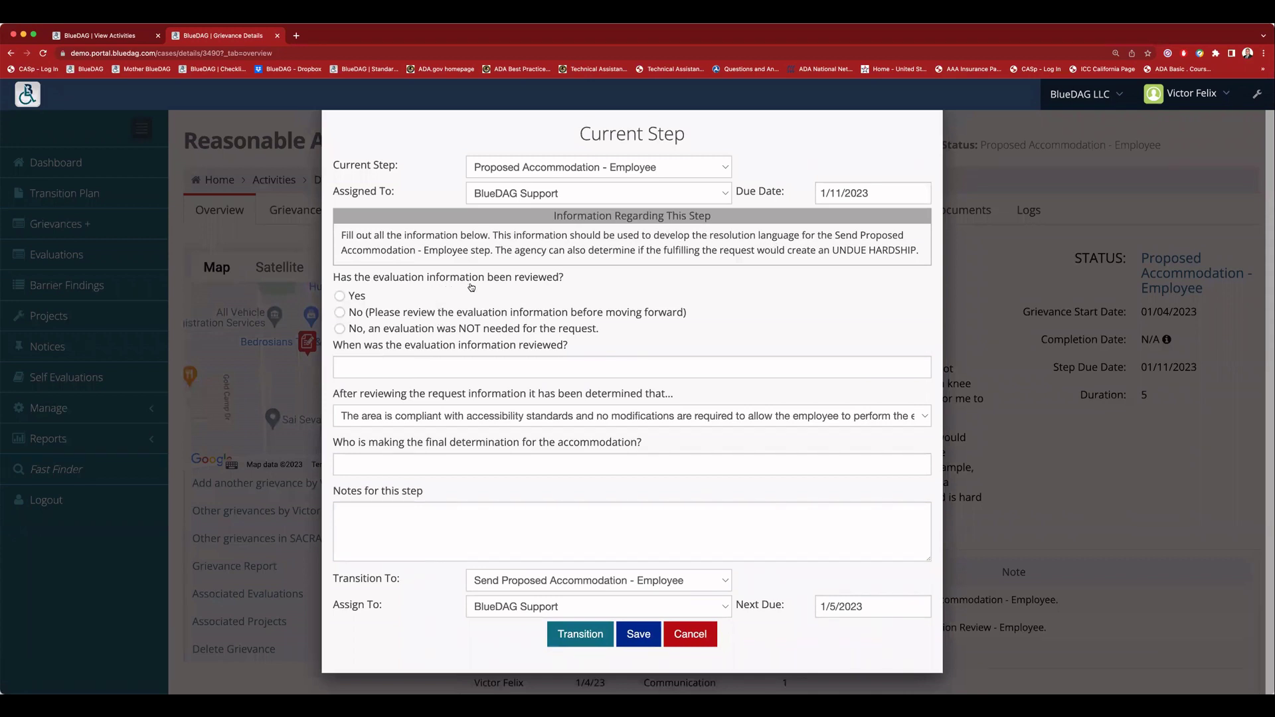
click(359, 299)
click(414, 368)
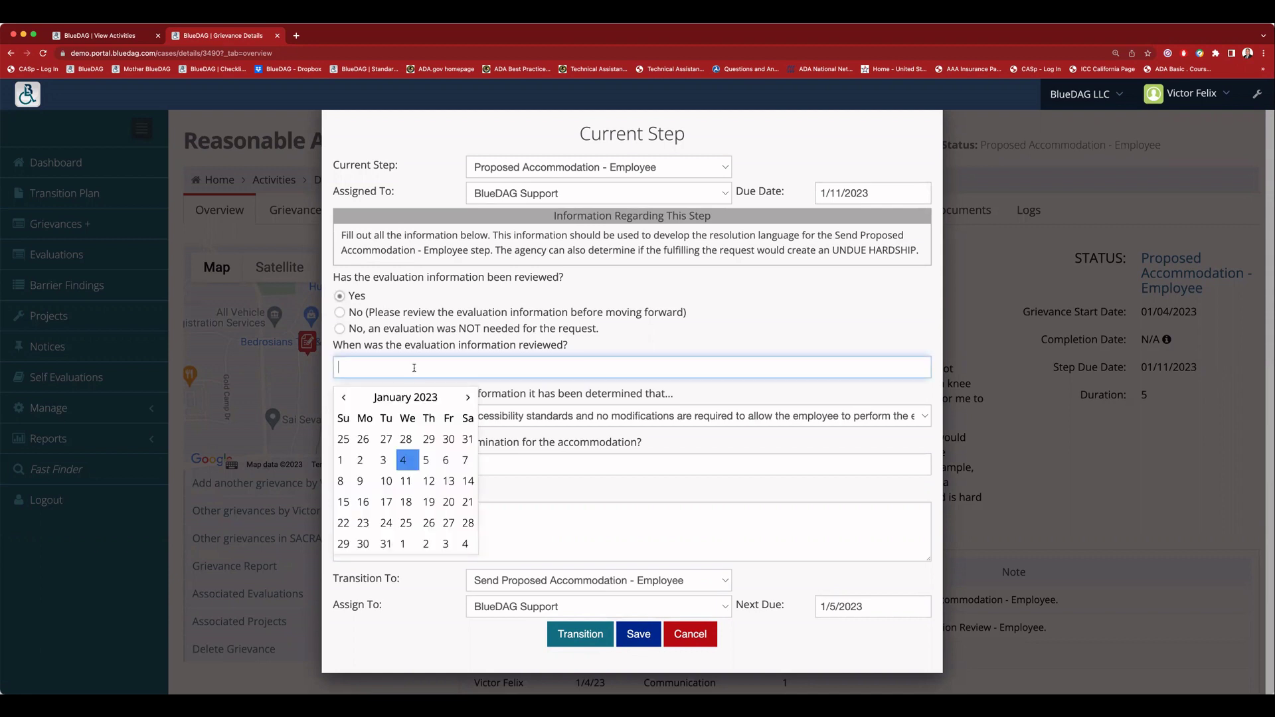
click(404, 455)
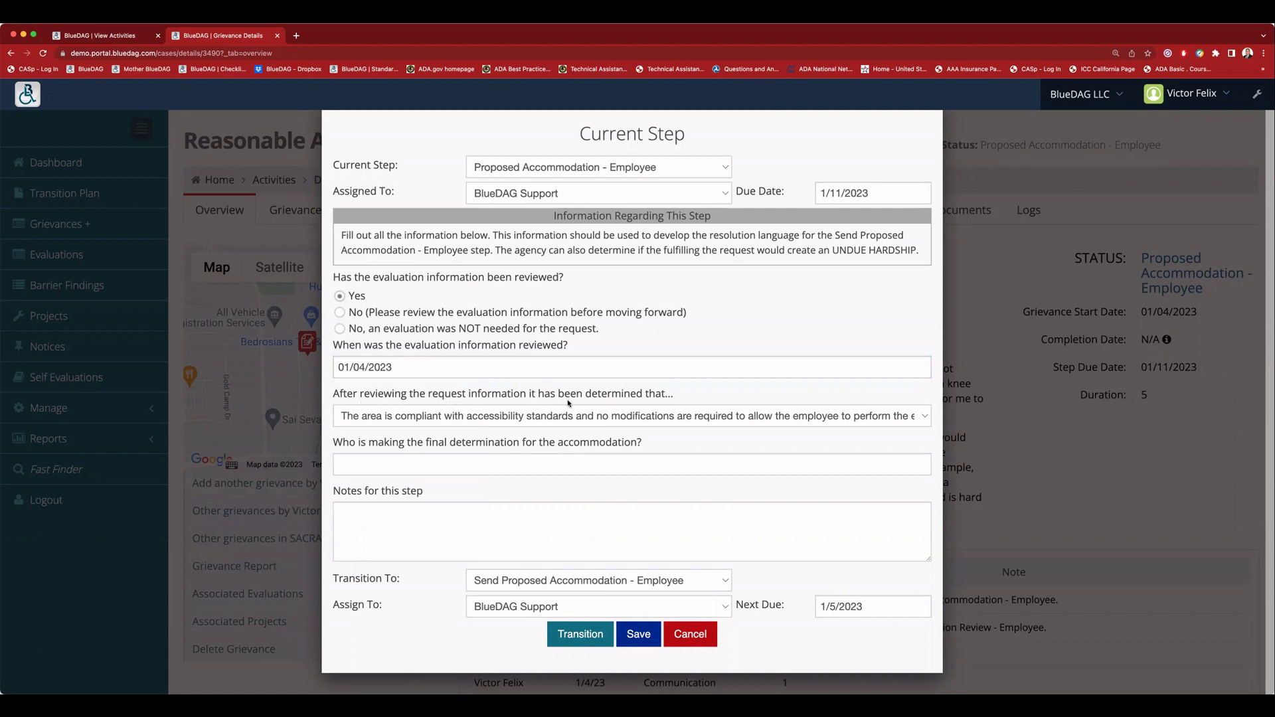
Step: Determine that the area is not consistent with accessibility standards and will be modified to accommodate the employee, and enter the final decision maker's name and title
click(501, 417)
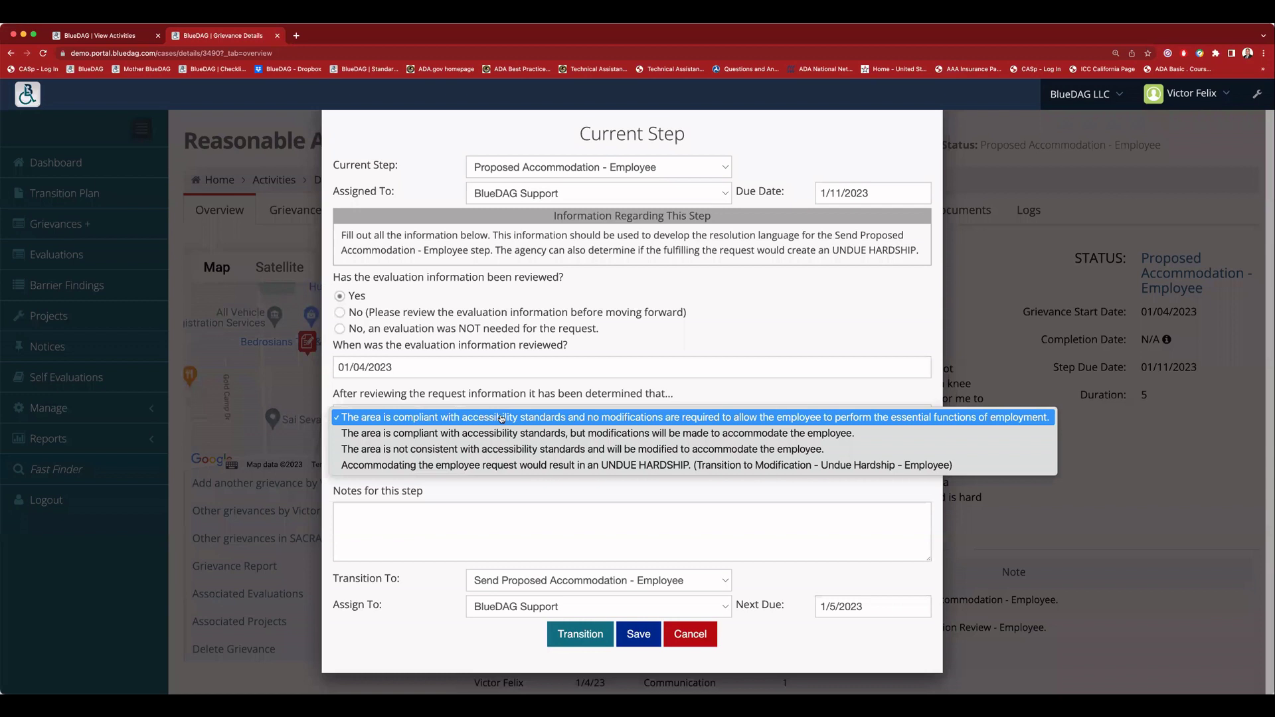
click(715, 452)
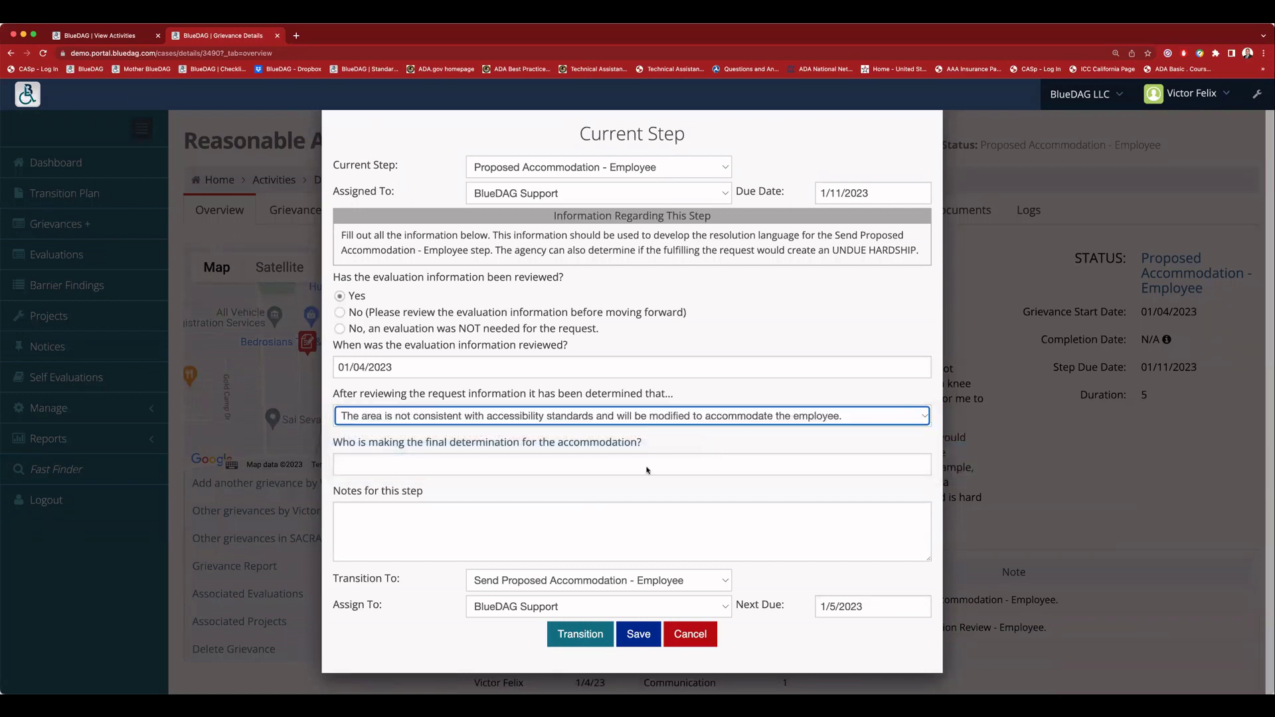
click(386, 467)
click(439, 492)
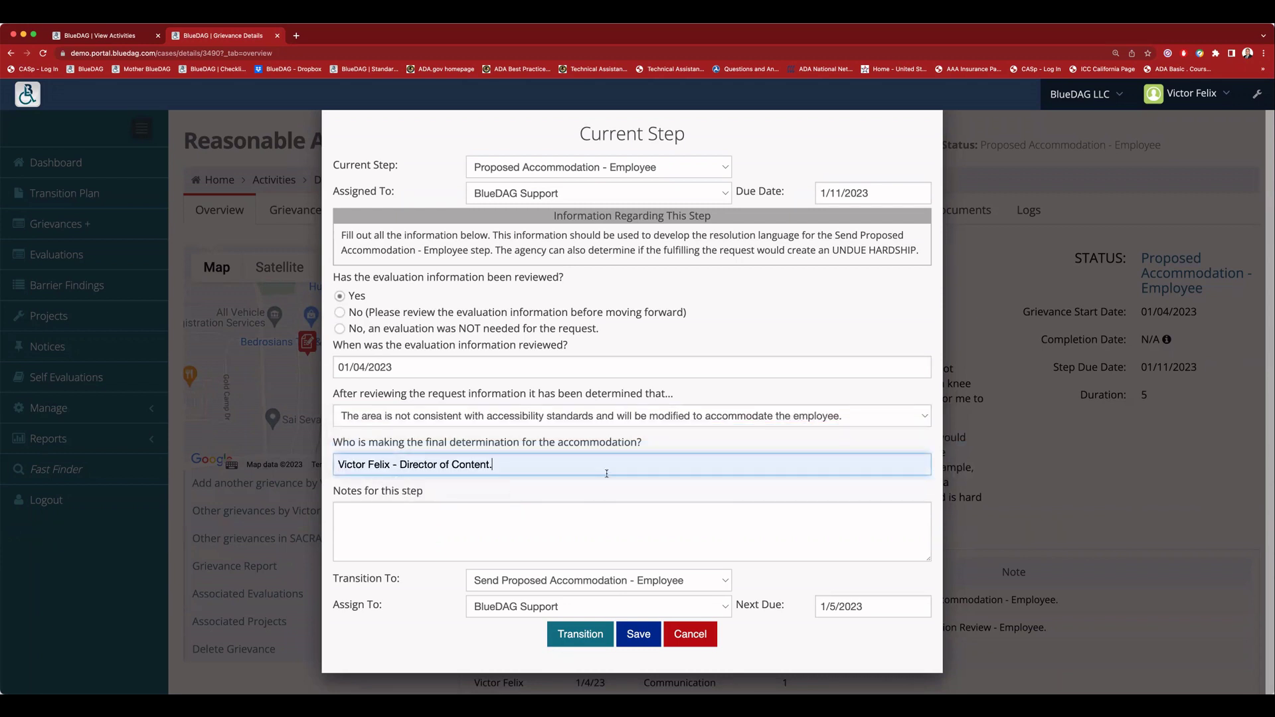
Step: Leave the step notes empty and transition the grievance to Send Proposed Accommodation - Employee
click(539, 498)
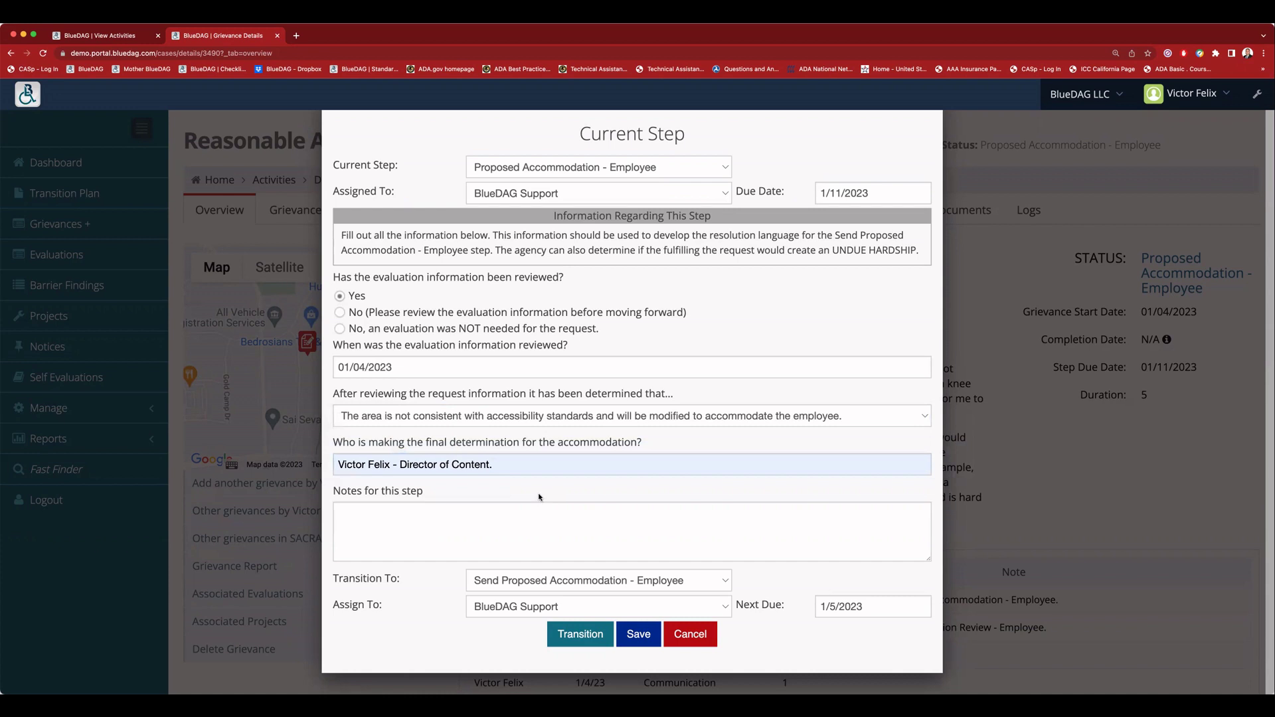
click(546, 510)
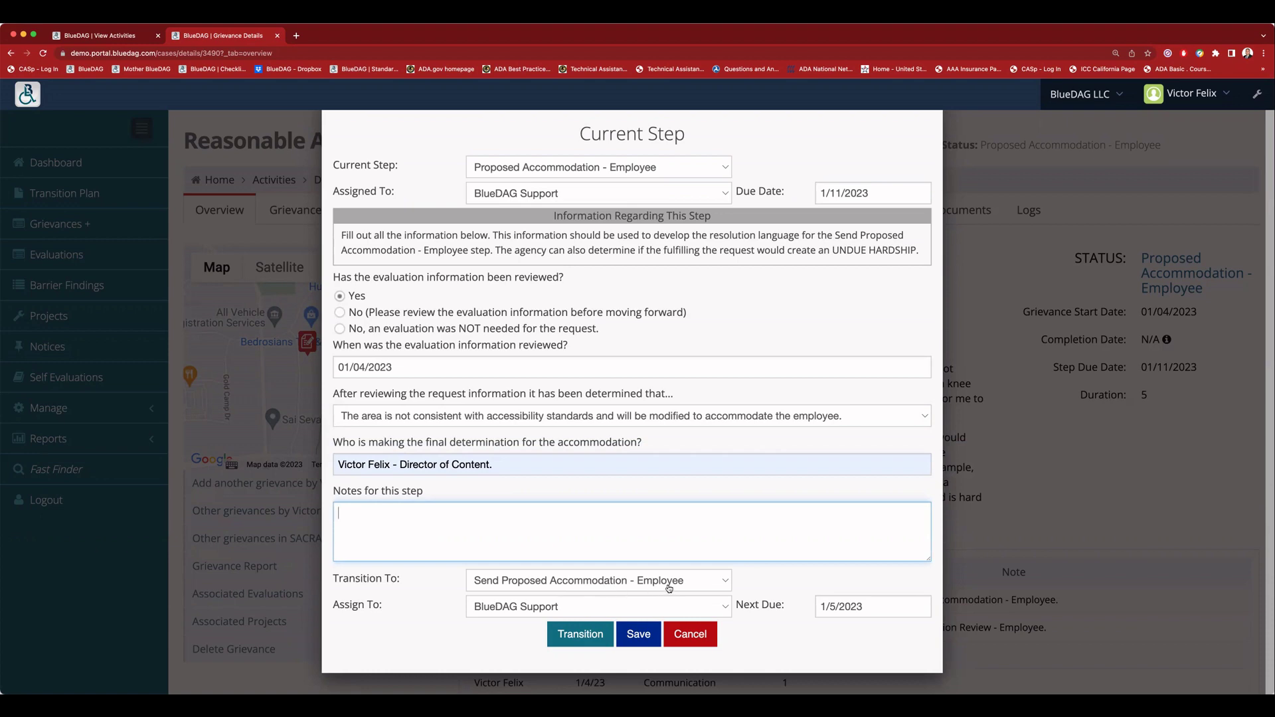
click(579, 636)
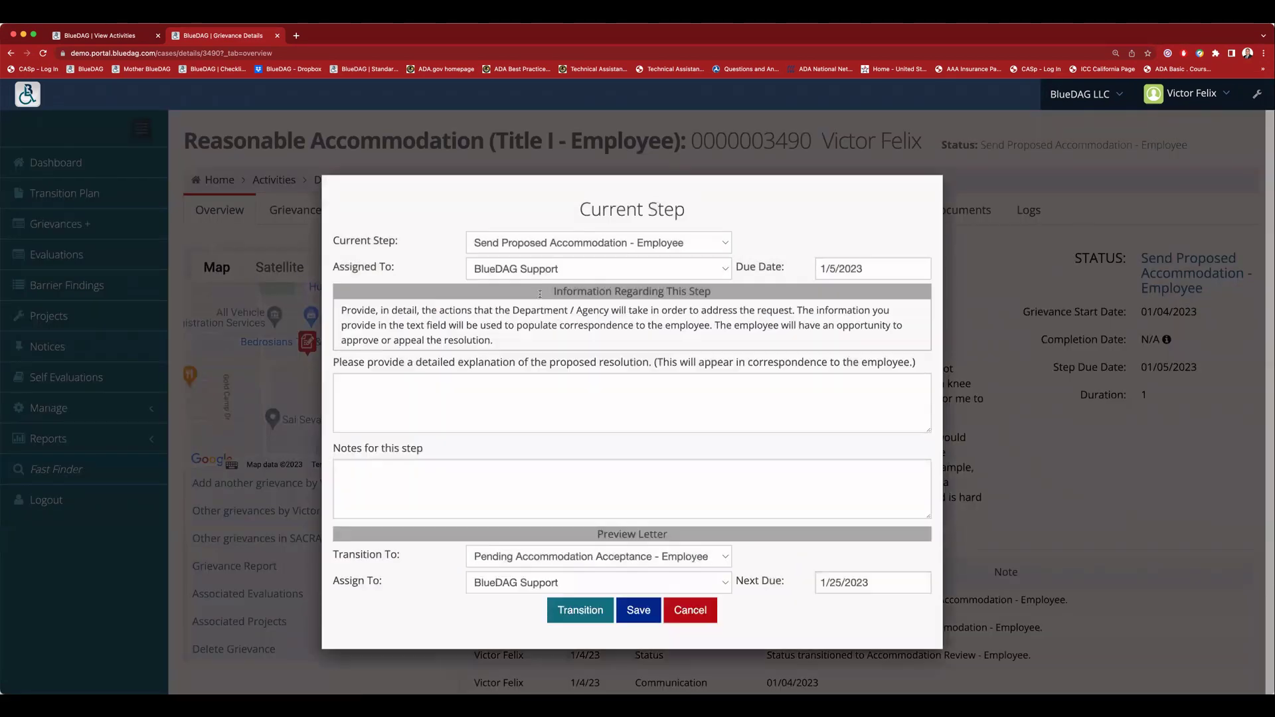
Step: Expand the preview letter of the Send Proposed Accommodation - Employee step, enlarge its text area and read the whole letter
click(446, 511)
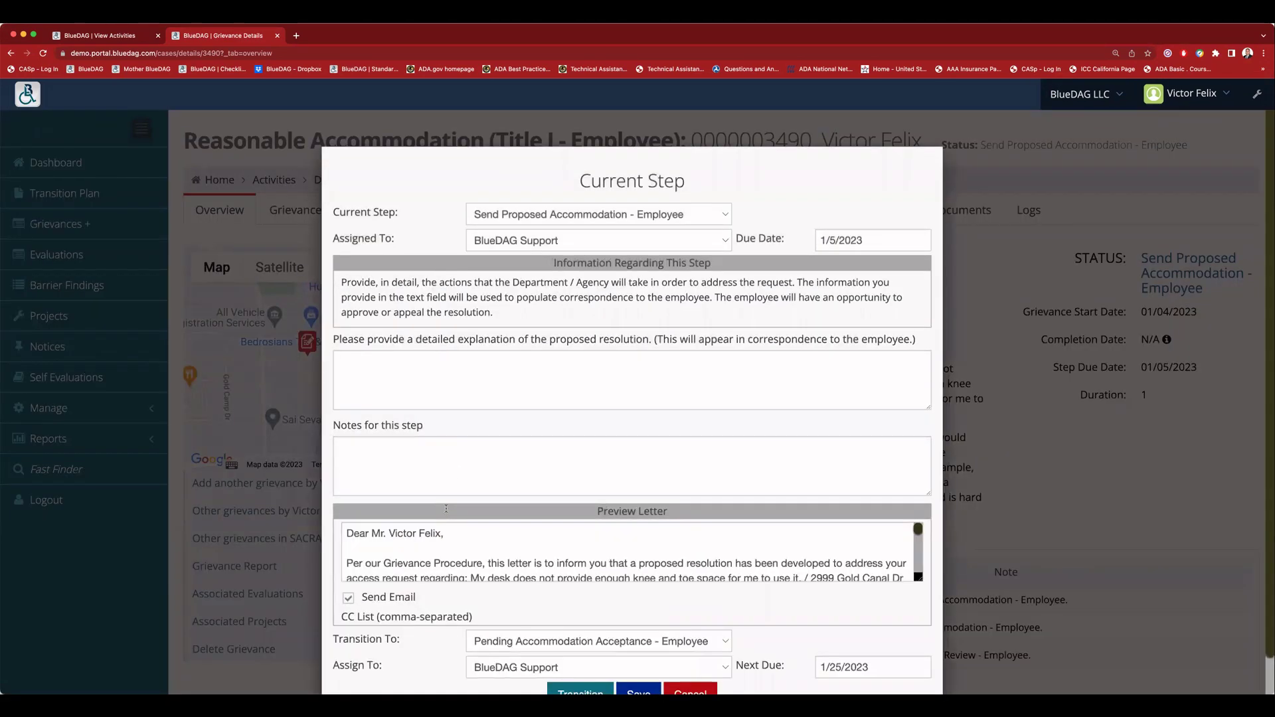
scroll(489, 512, down, 10)
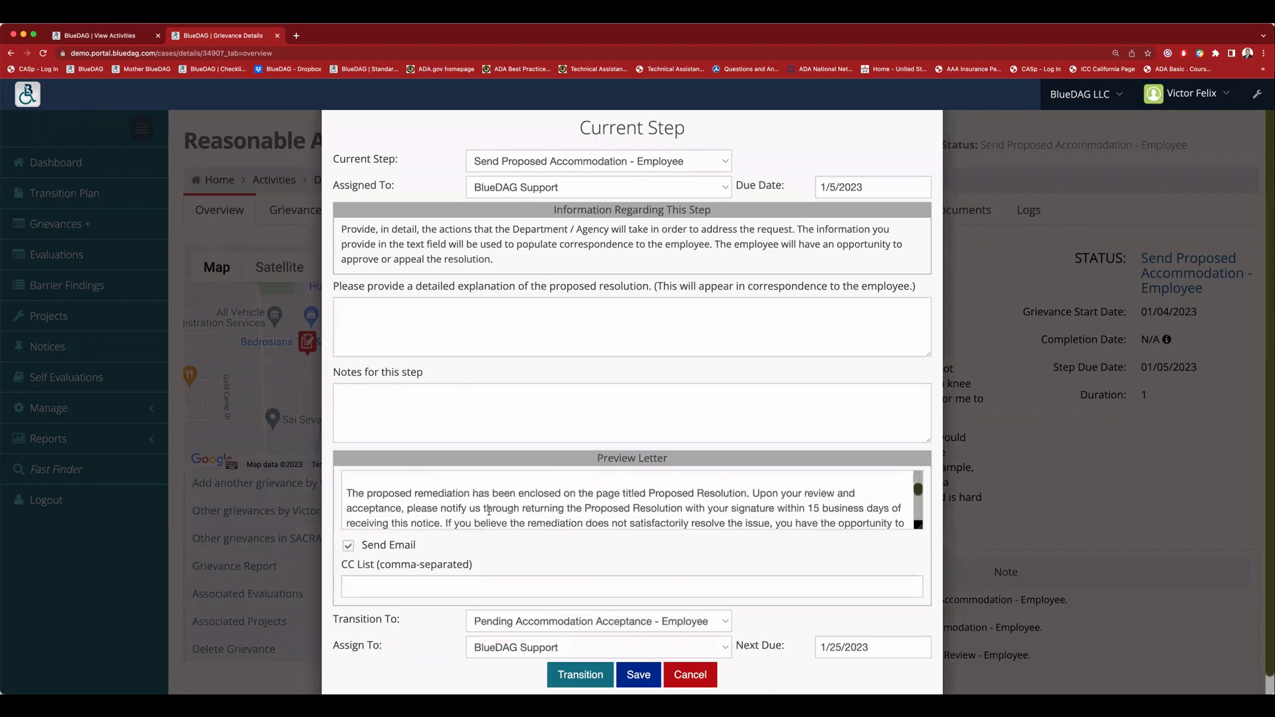
scroll(489, 512, down, 2)
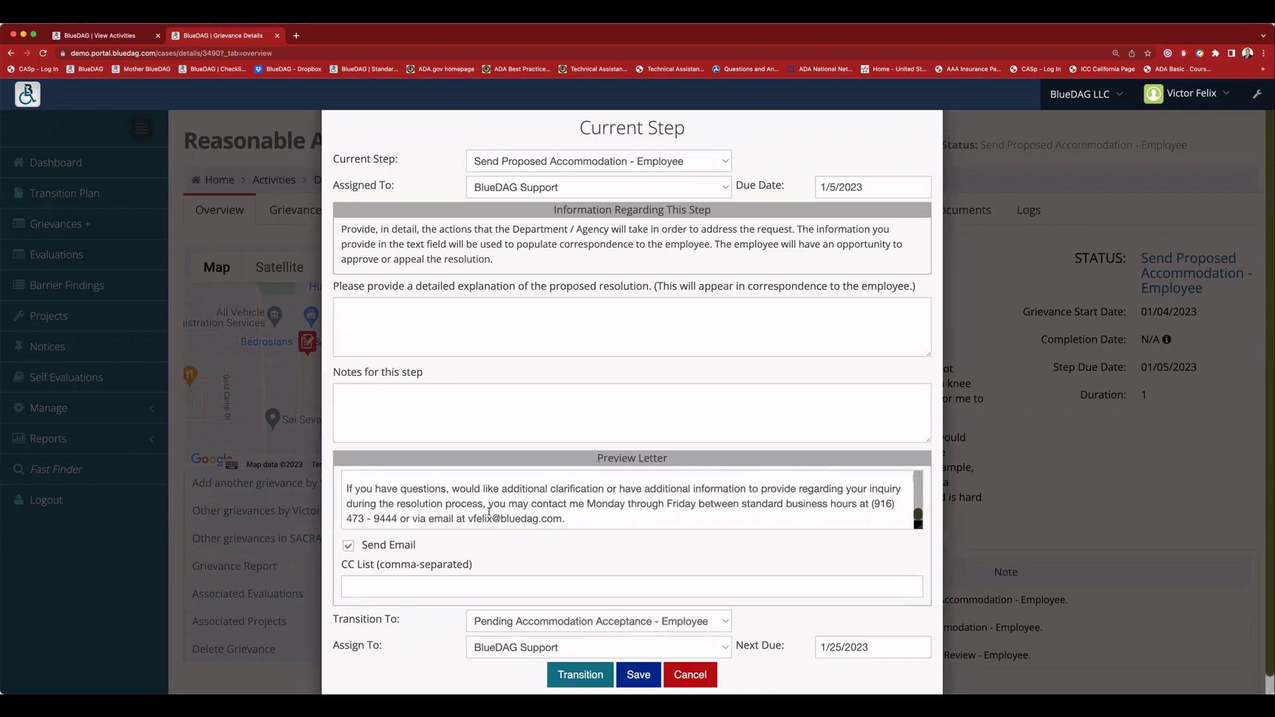
scroll(489, 513, up, 12)
scroll(901, 525, down, 3)
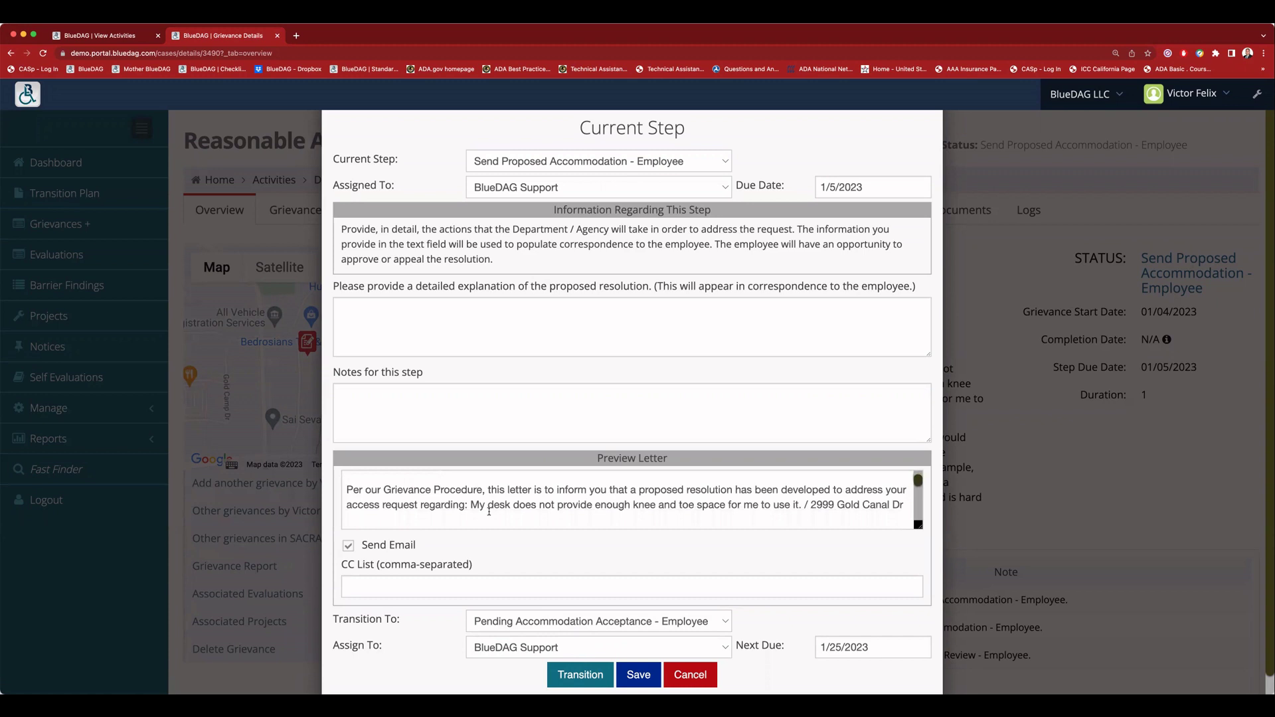
click(918, 526)
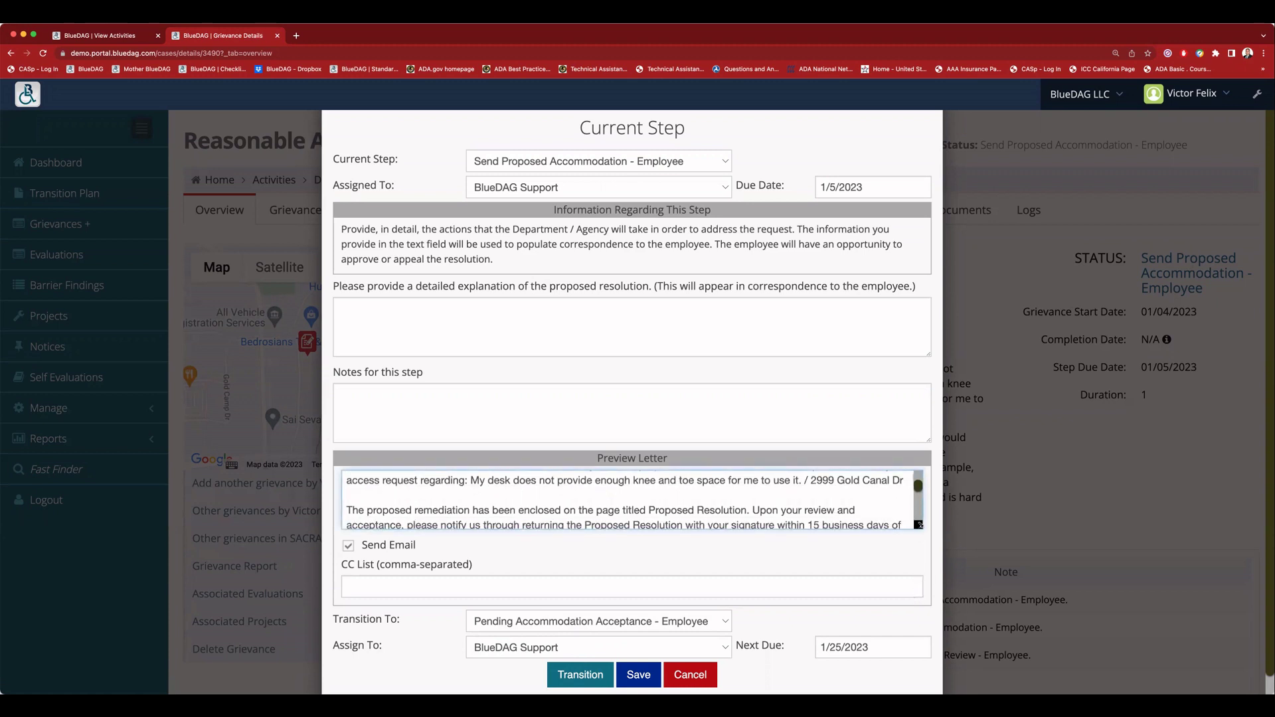
drag(922, 538, 915, 658)
click(773, 540)
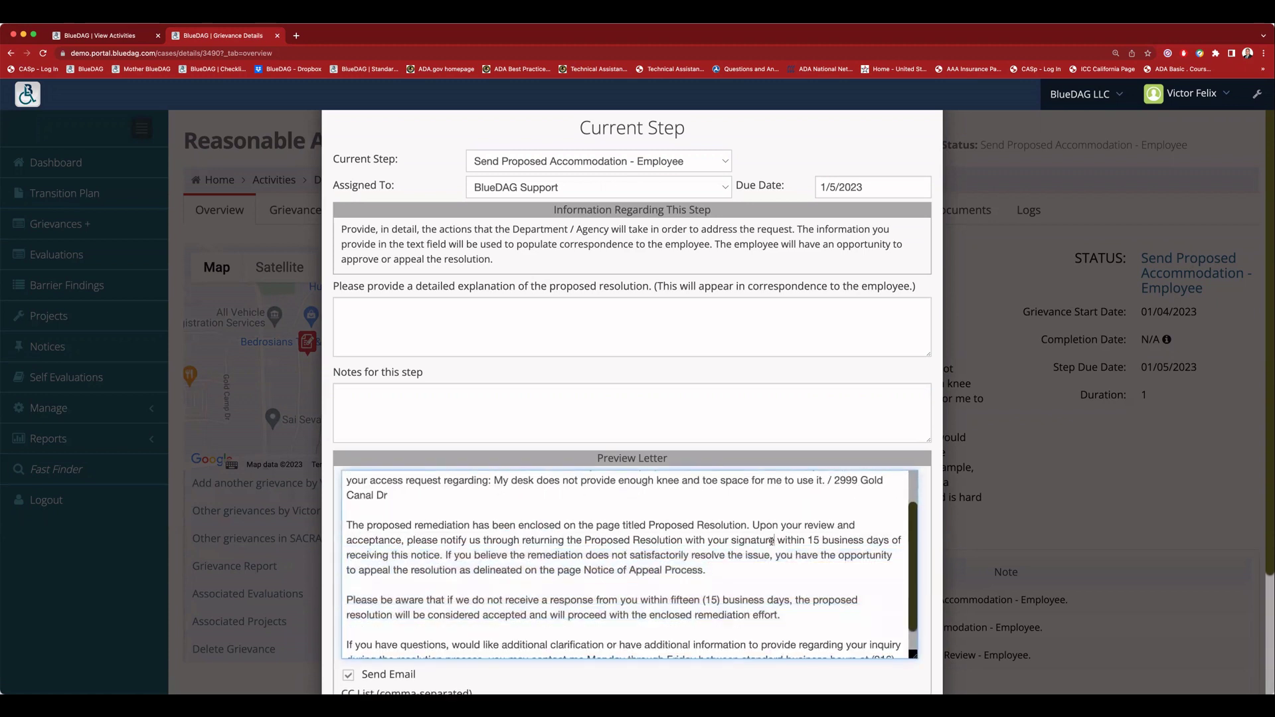
scroll(525, 535, up, 2)
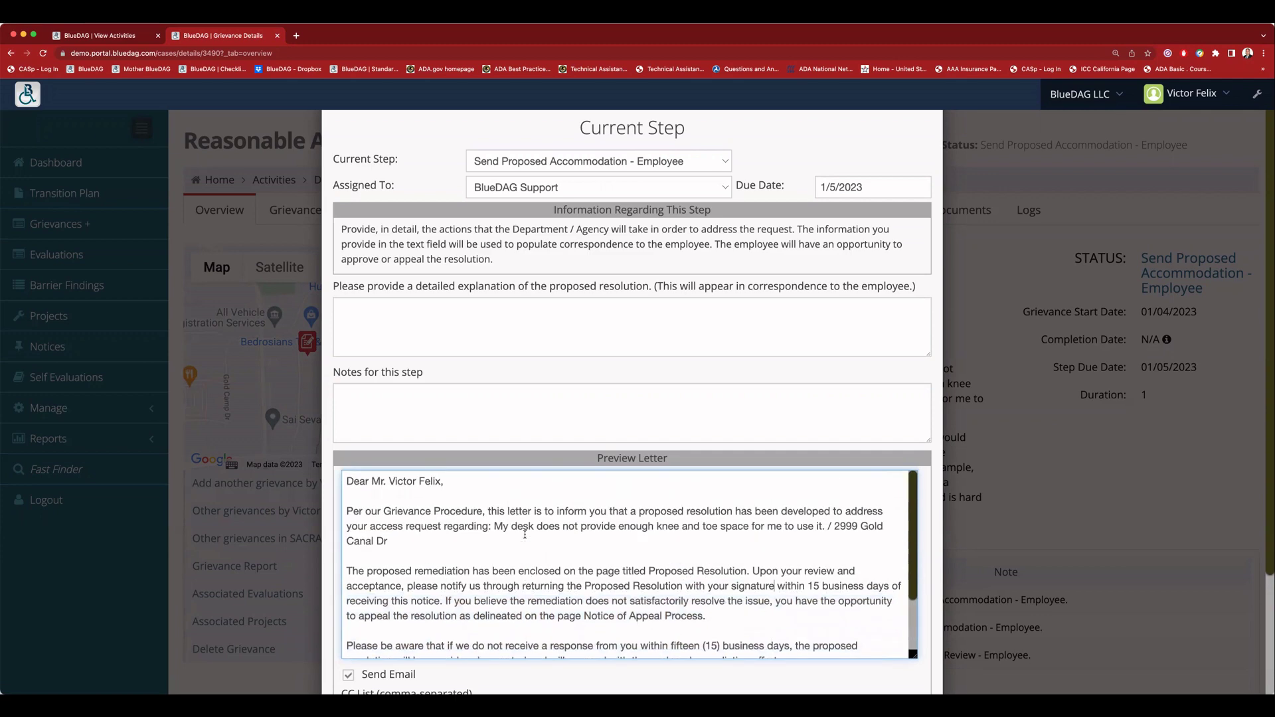
scroll(525, 535, down, 3)
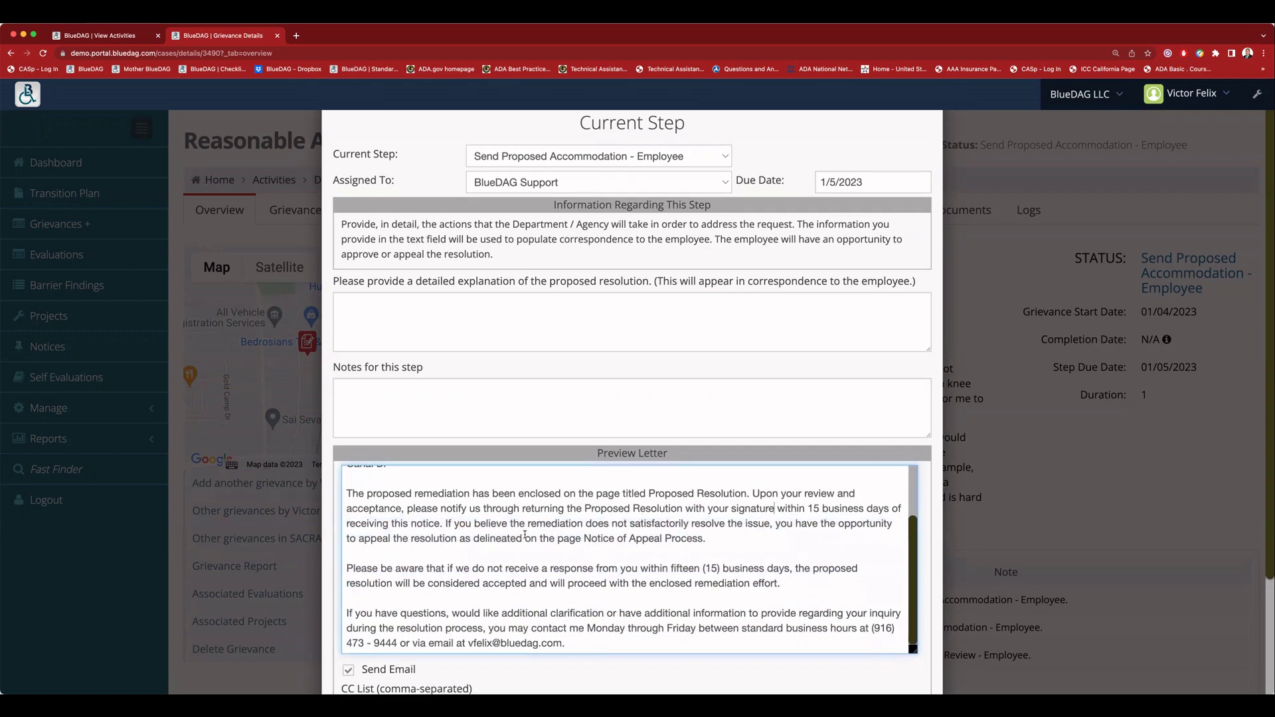
Step: Enter "We will replace the desk ASAP! Thanks!" as the proposed resolution's explanation and transition the grievance to Pending Accommodation Acceptance - Employee
scroll(524, 535, down, 2)
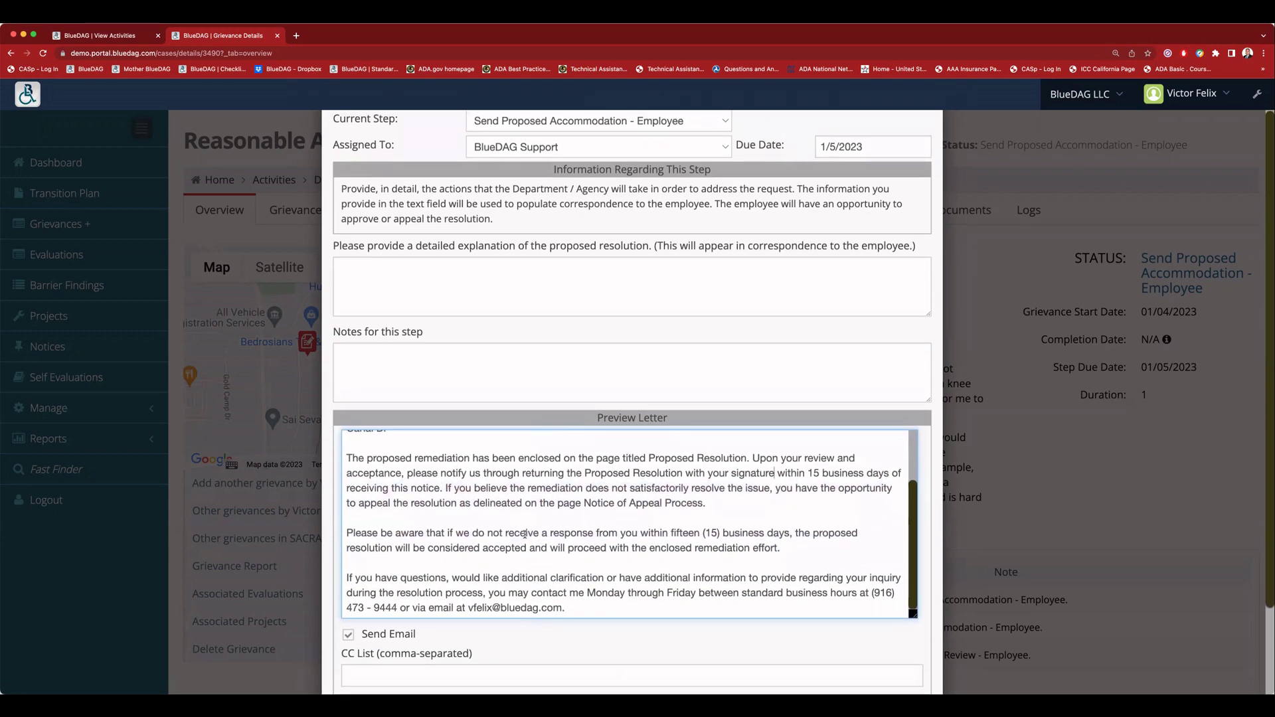
scroll(525, 536, up, 5)
click(384, 285)
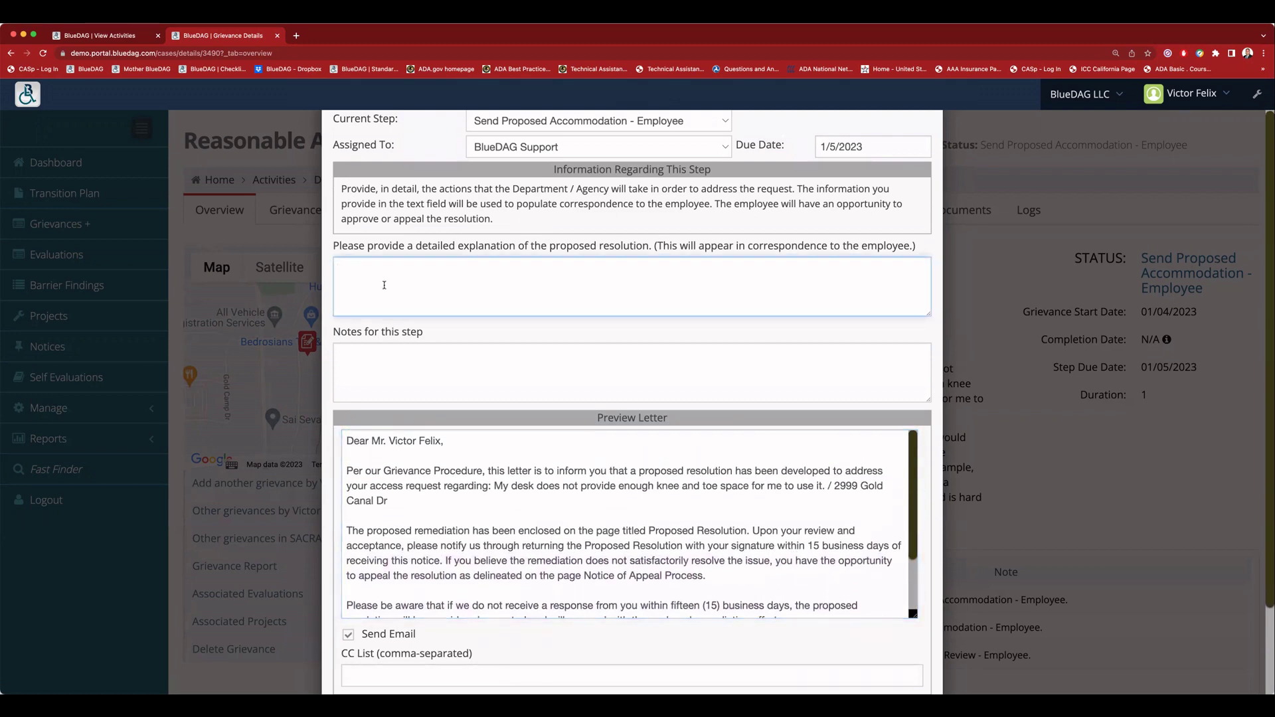
text(We will replace the desk ASAP! Thanks!)
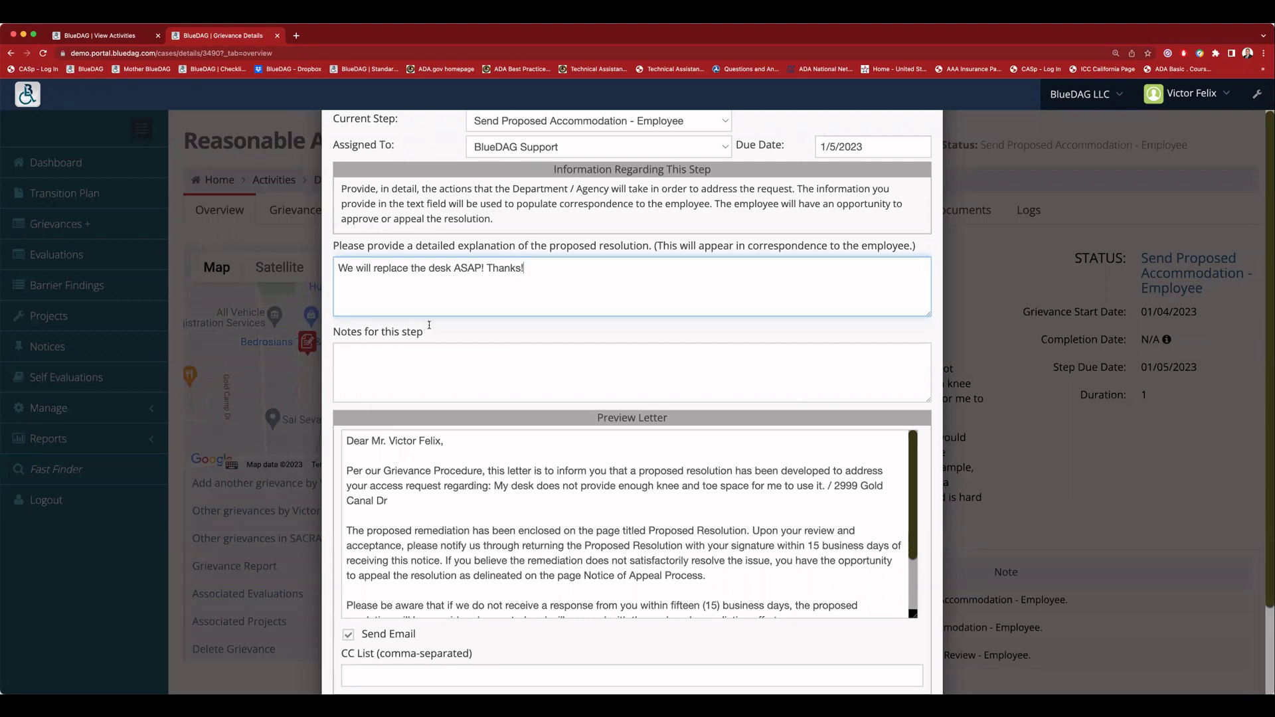
scroll(430, 325, down, 8)
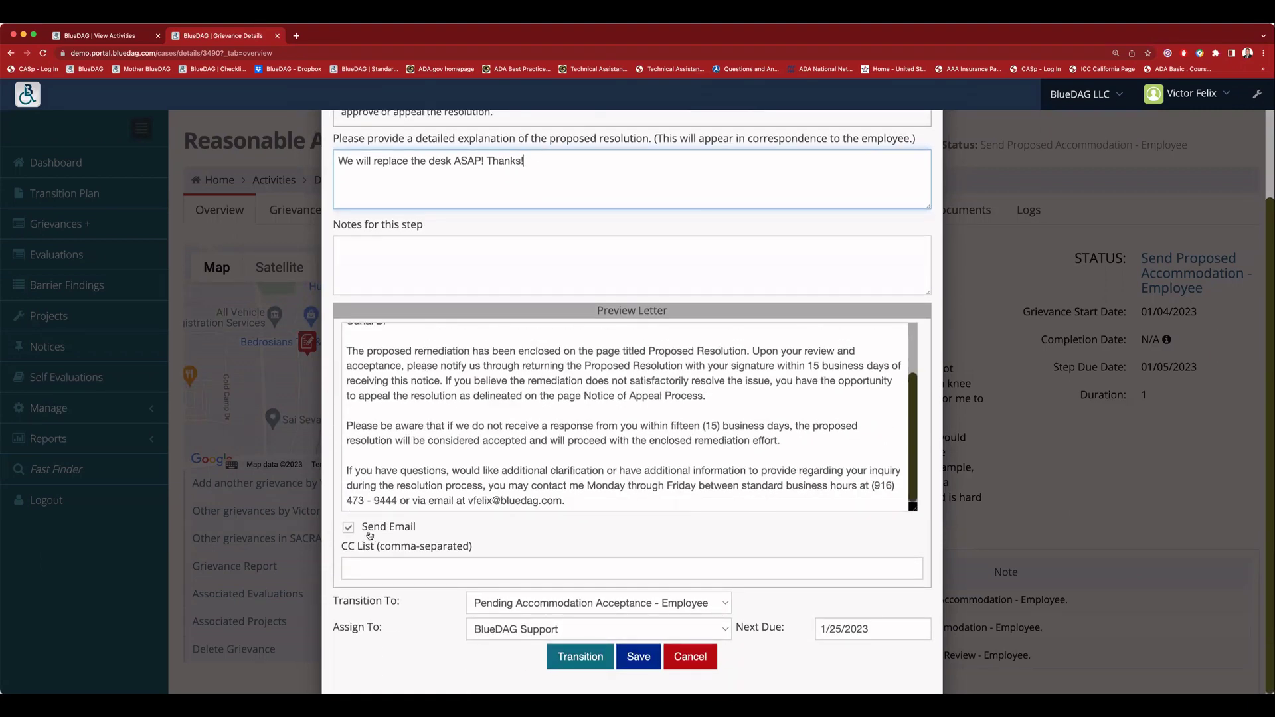
click(375, 573)
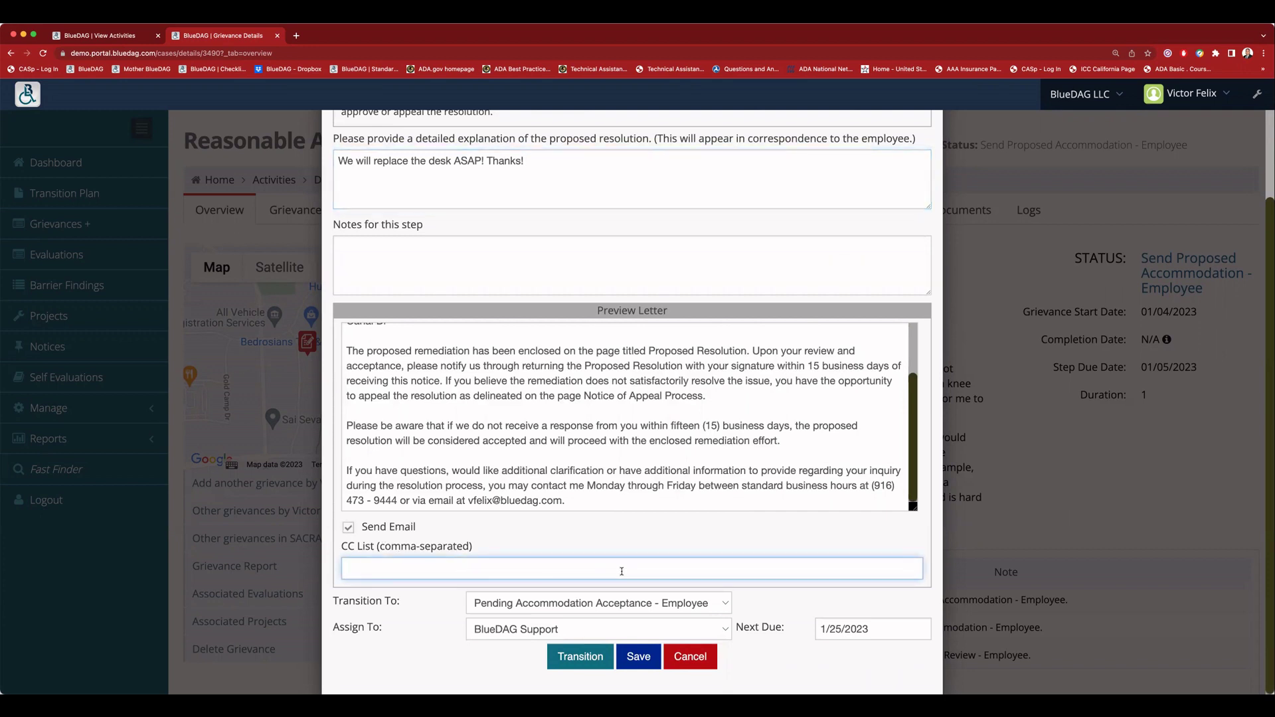
click(584, 664)
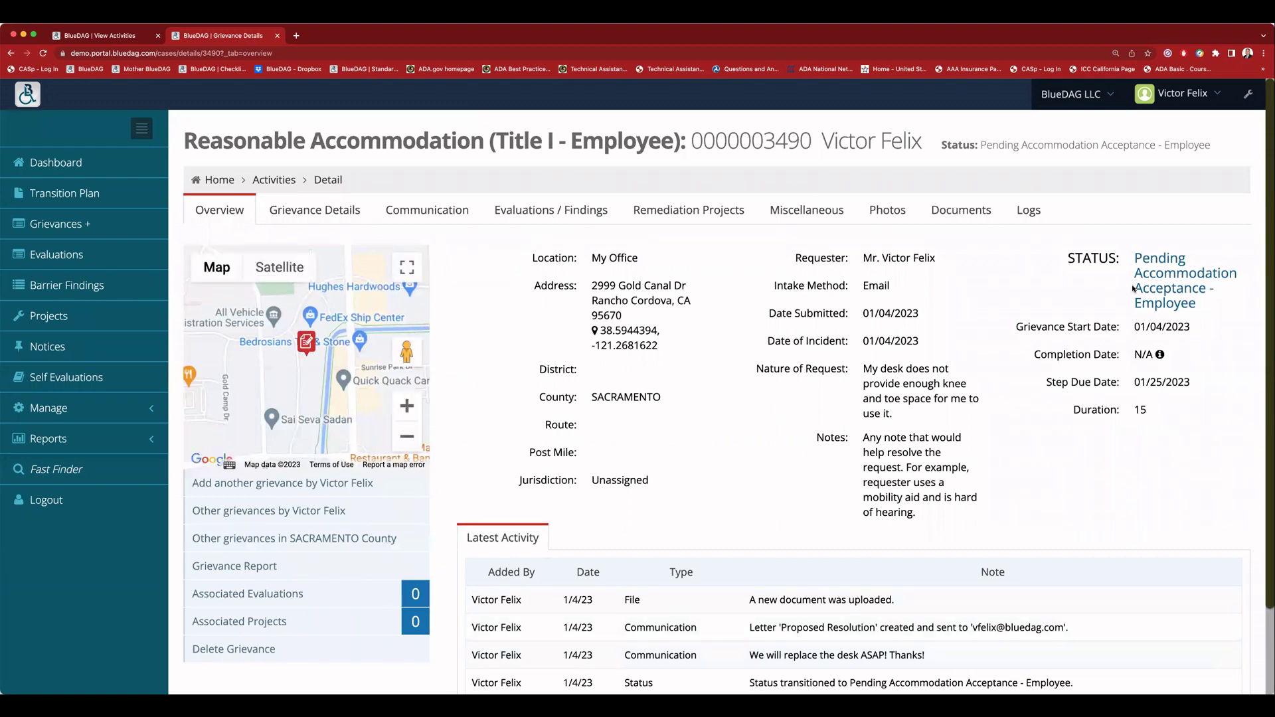
Step: In the Pending Accommodation Acceptance - Employee step, record the employee's response as Accepted, received 01/04/2023 by Email
click(1159, 278)
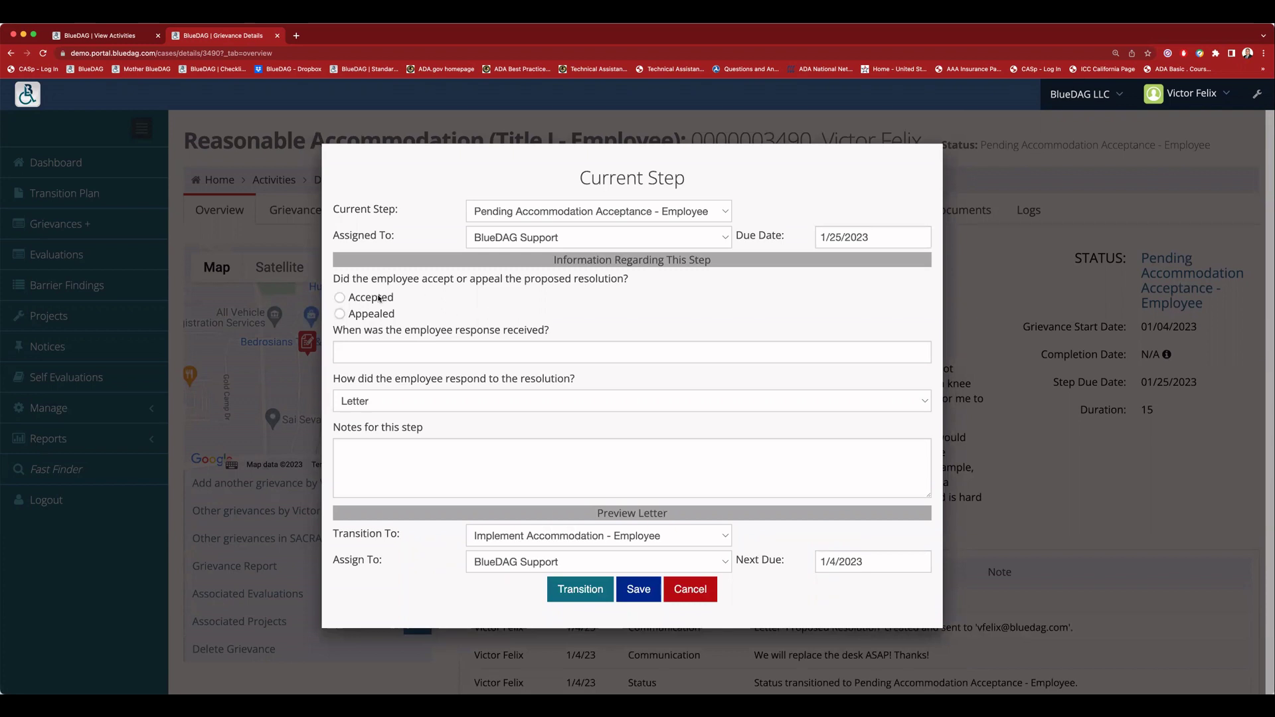
click(422, 260)
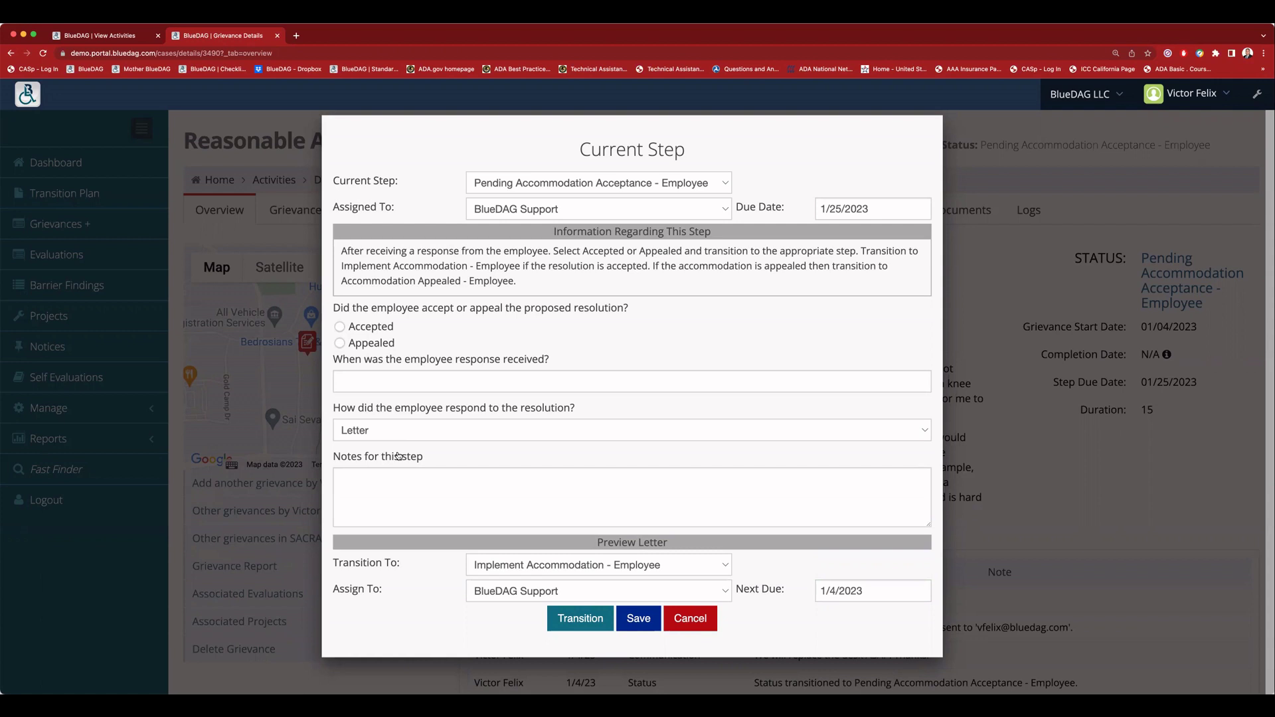
click(358, 330)
click(437, 383)
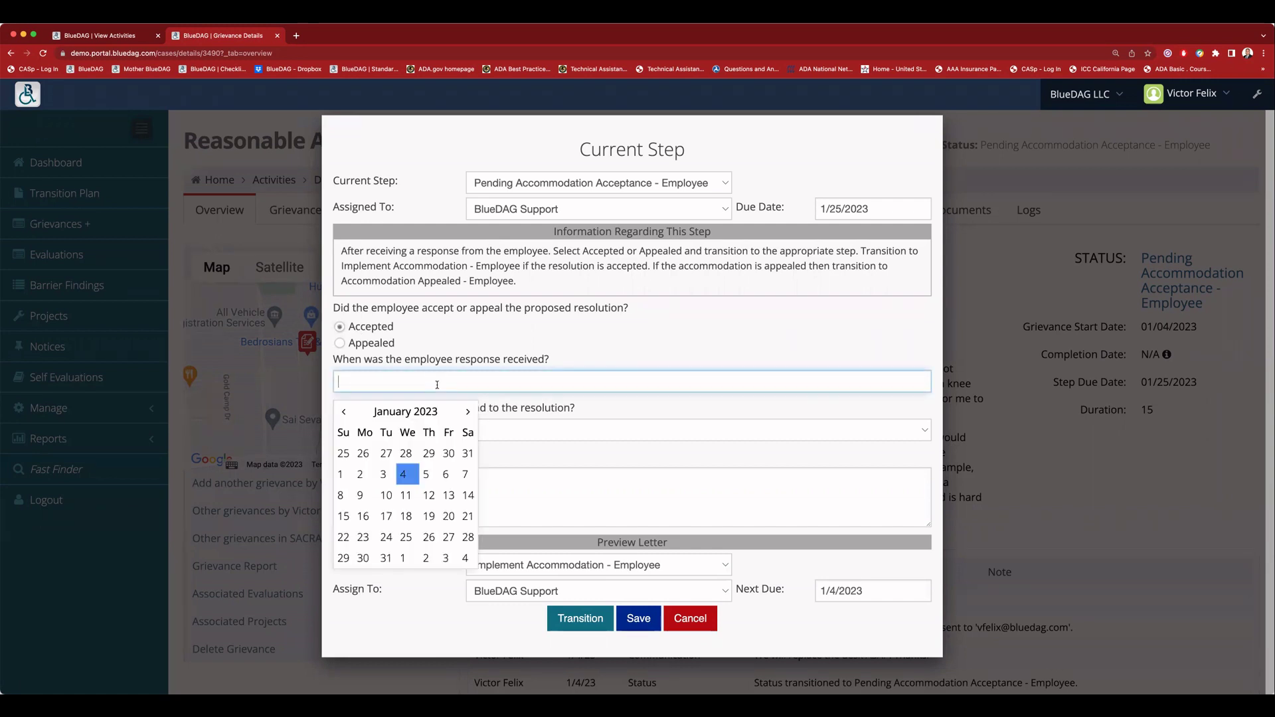
click(403, 474)
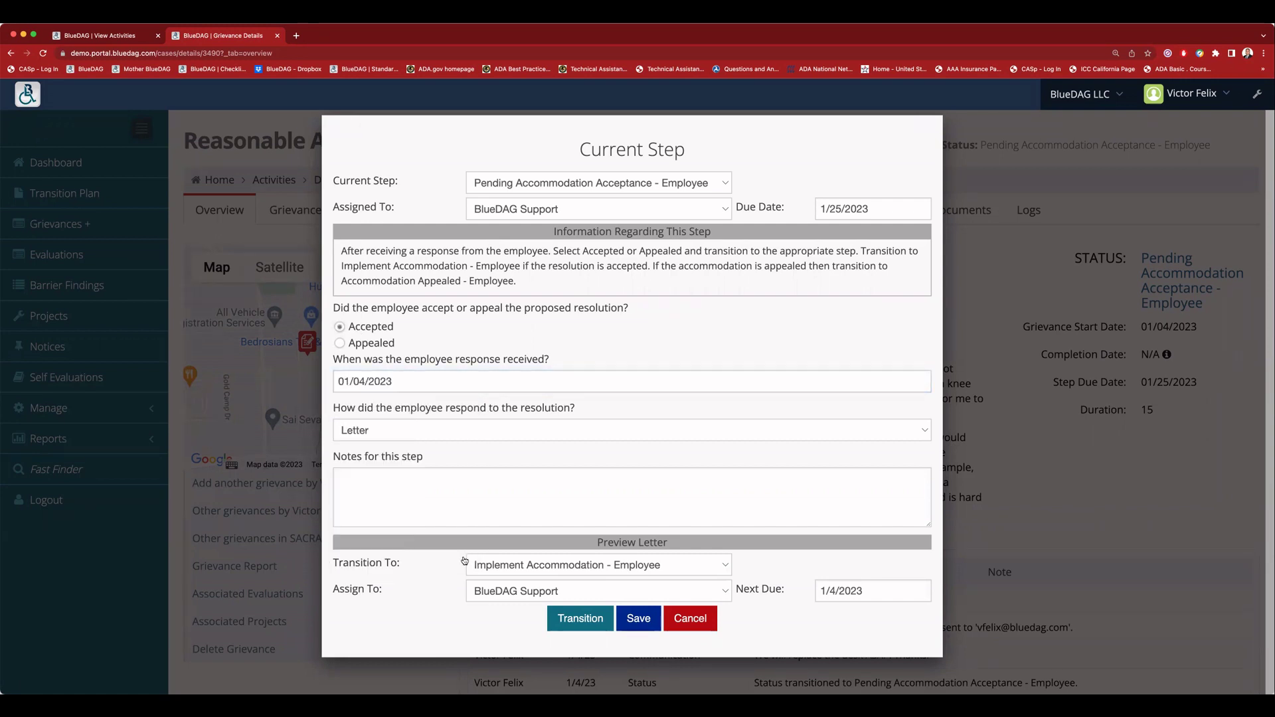
click(422, 437)
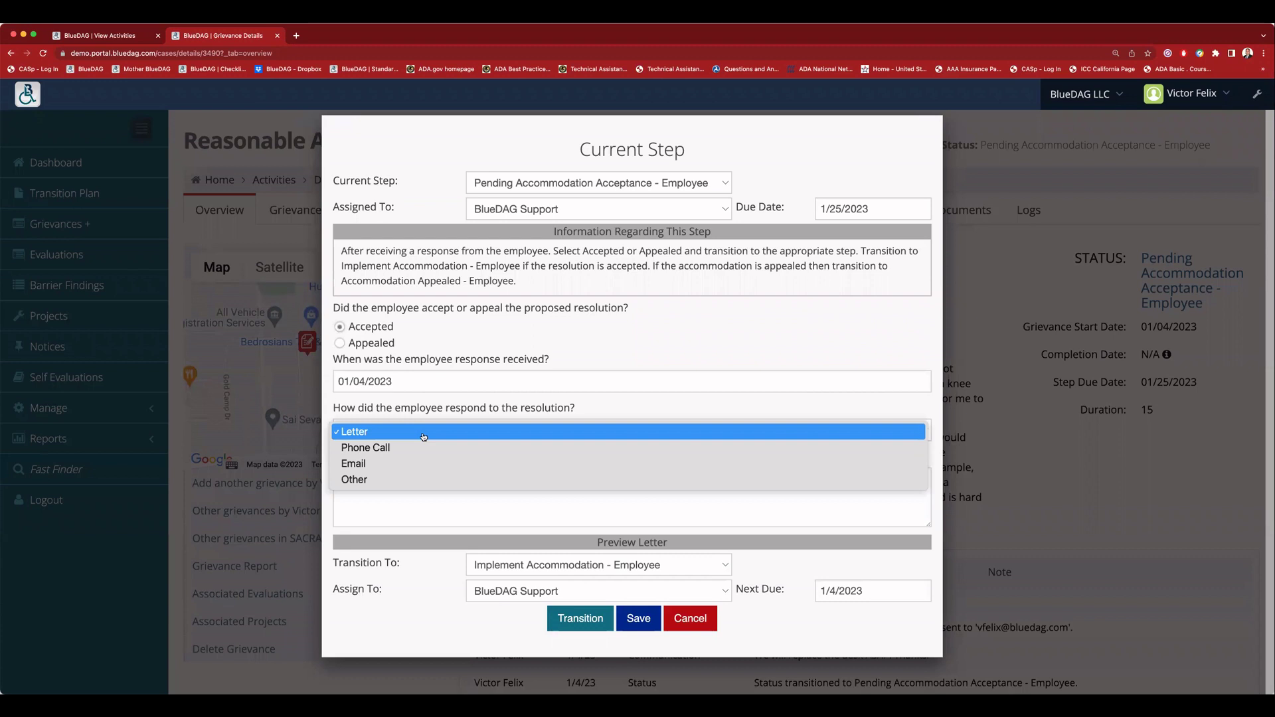
click(406, 470)
Step: Add a step note that the employee accepted the resolution on 1/4/2023 via email and that a copy will be uploaded to the documents tab
click(498, 507)
text(Mr. Felix accepted the r)
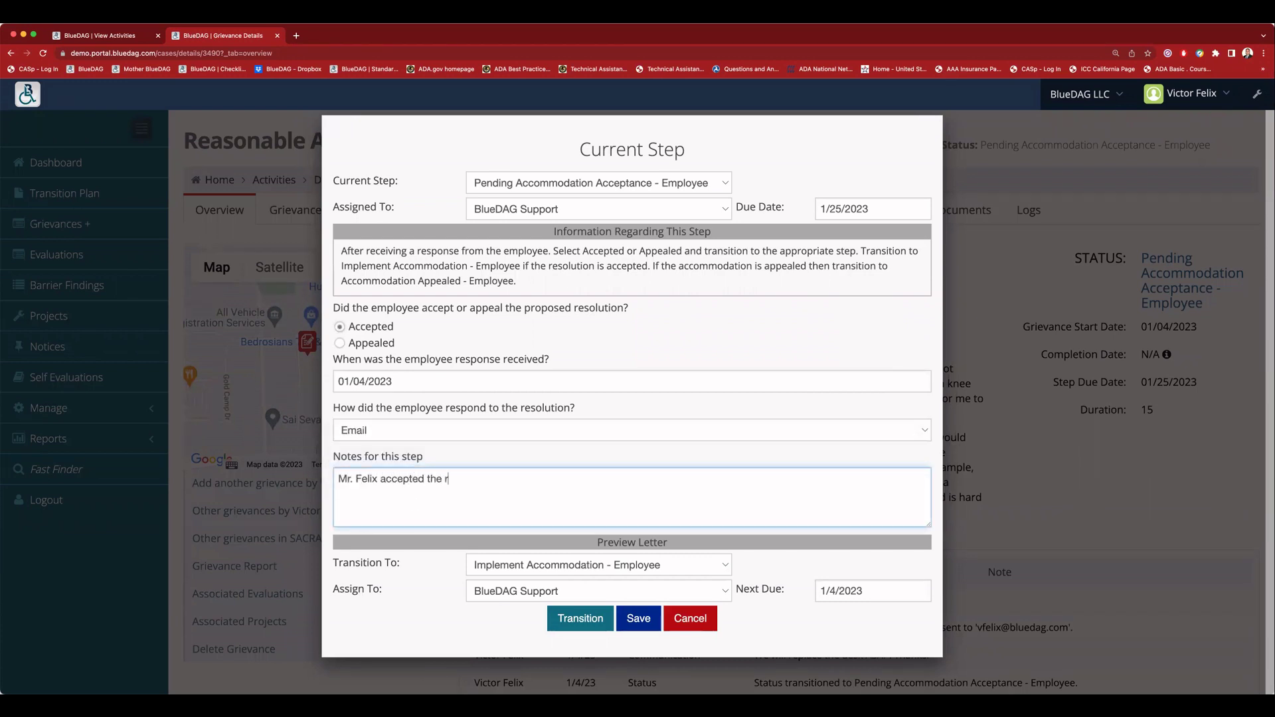
text(esolution on 1/4/2023 via)
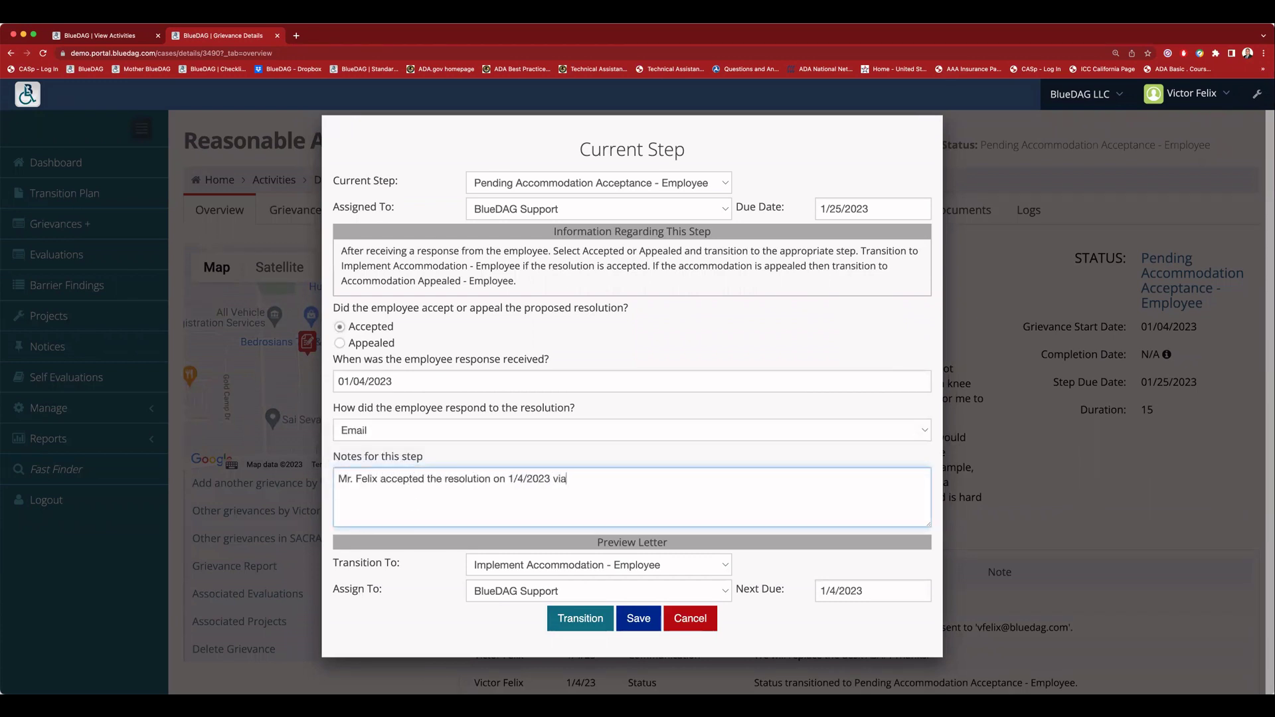
text( email. A copy of the email will be upload)
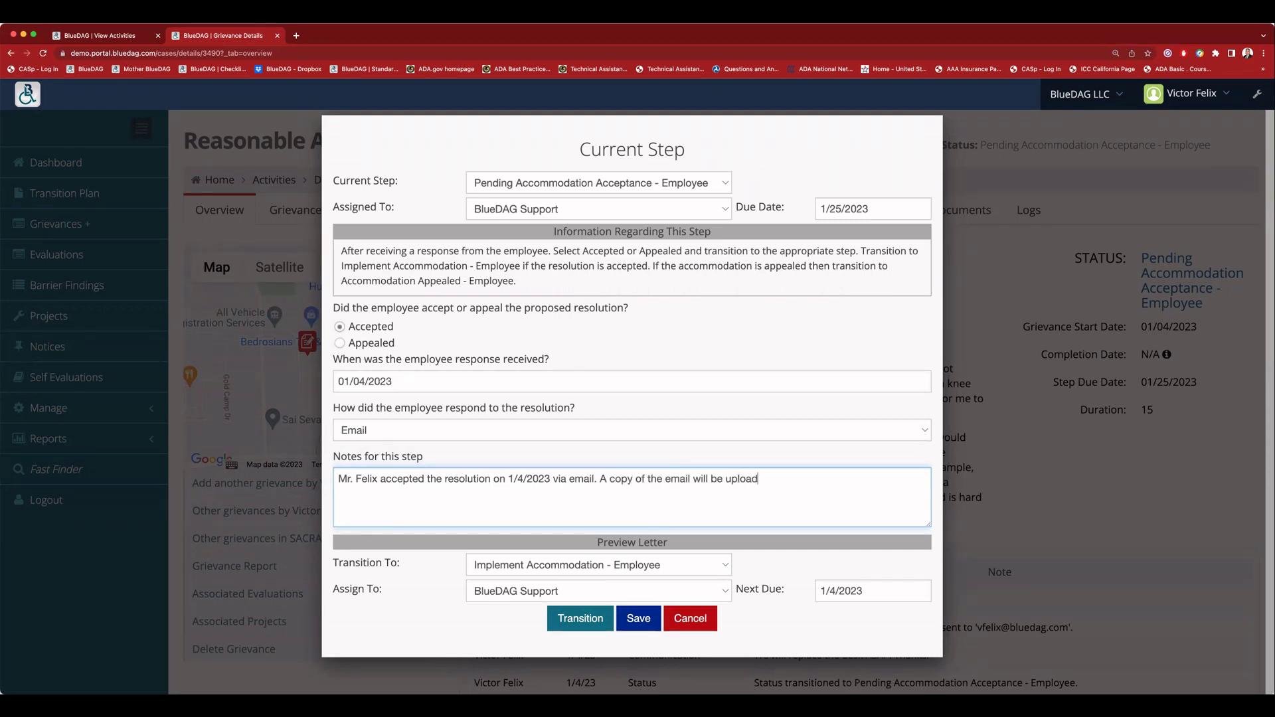
text(ed to the documents tab.)
Step: Expand and enlarge the preview letter to review it, and transition the grievance to Implement Accommodation - Employee
click(408, 539)
scroll(468, 580, down, 5)
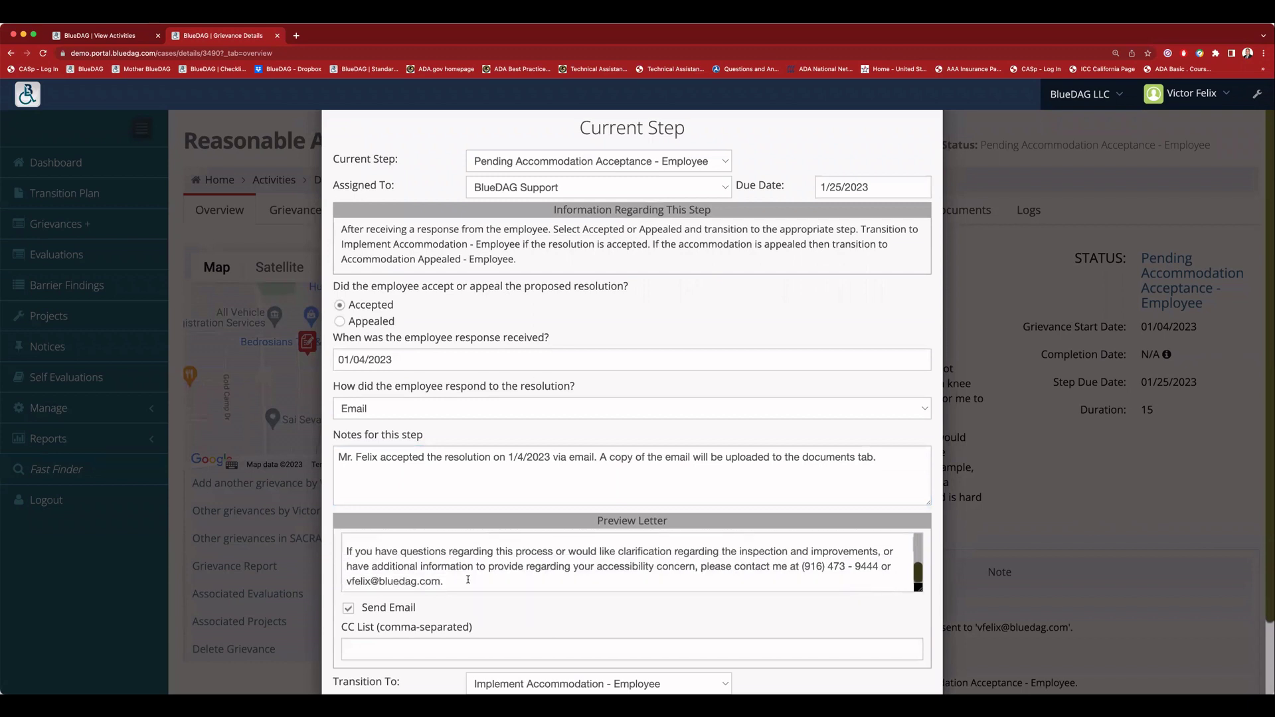
scroll(468, 580, down, 3)
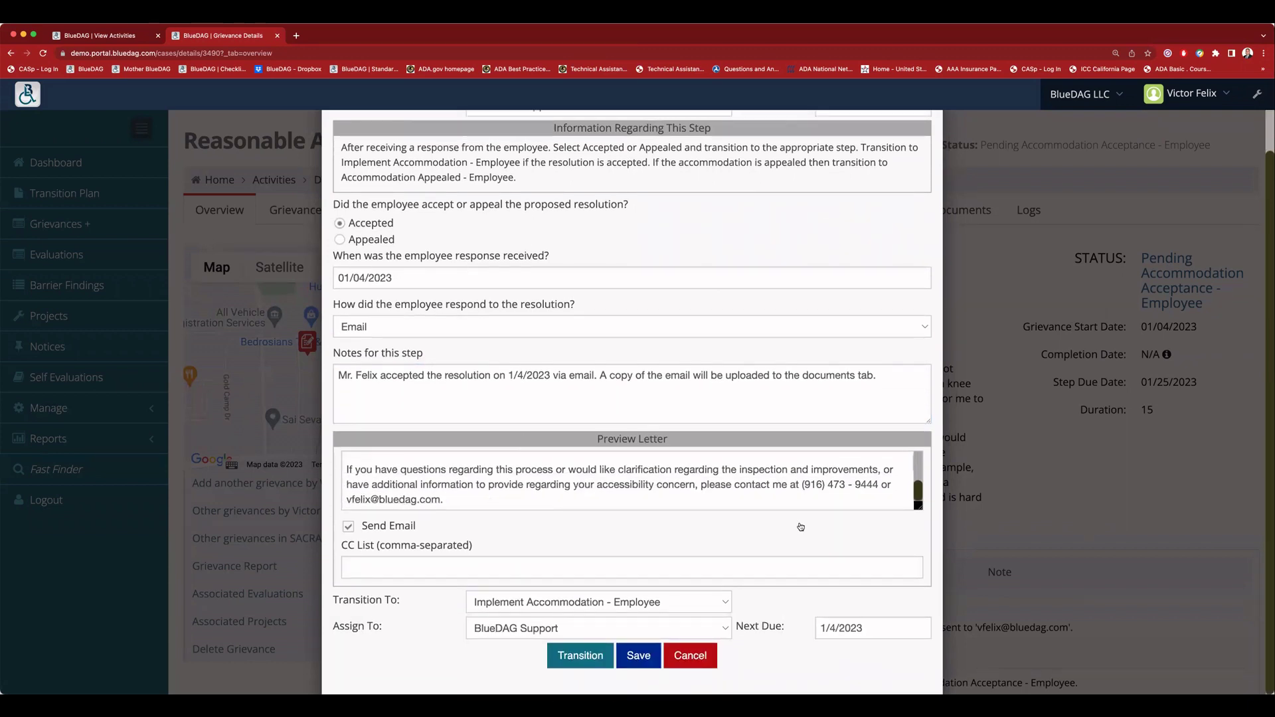
drag(918, 506, 916, 601)
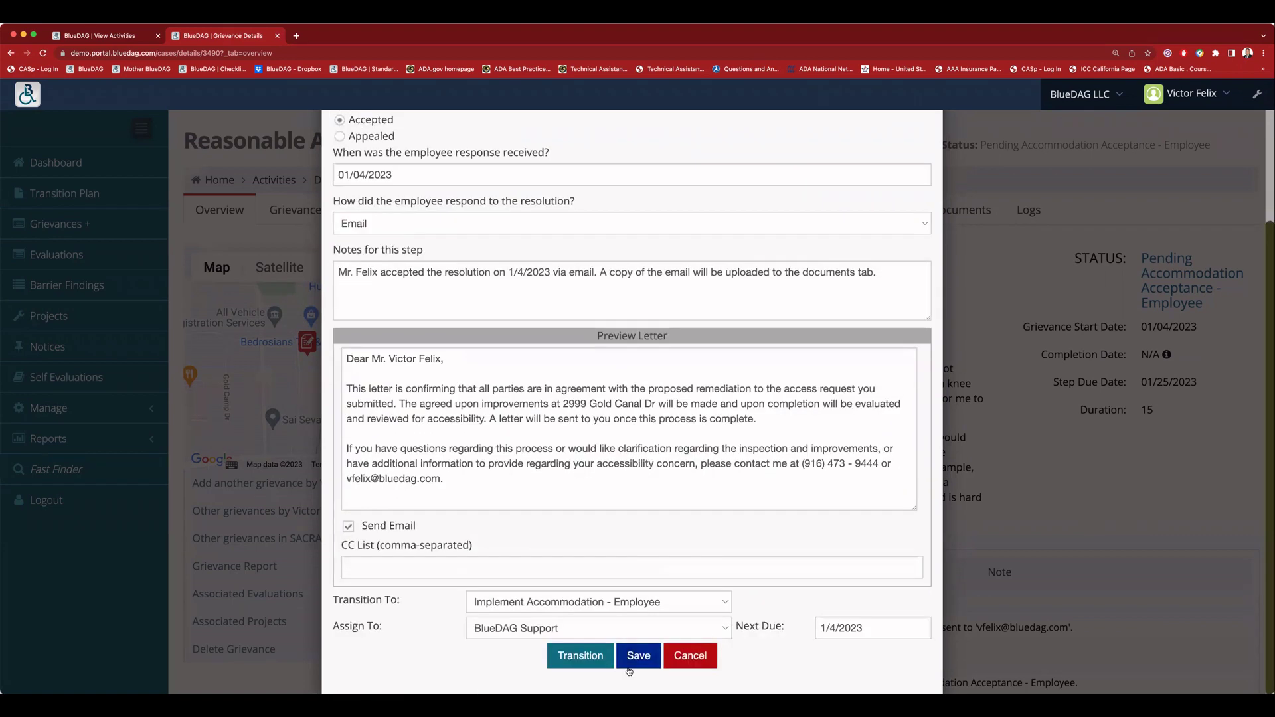
click(584, 662)
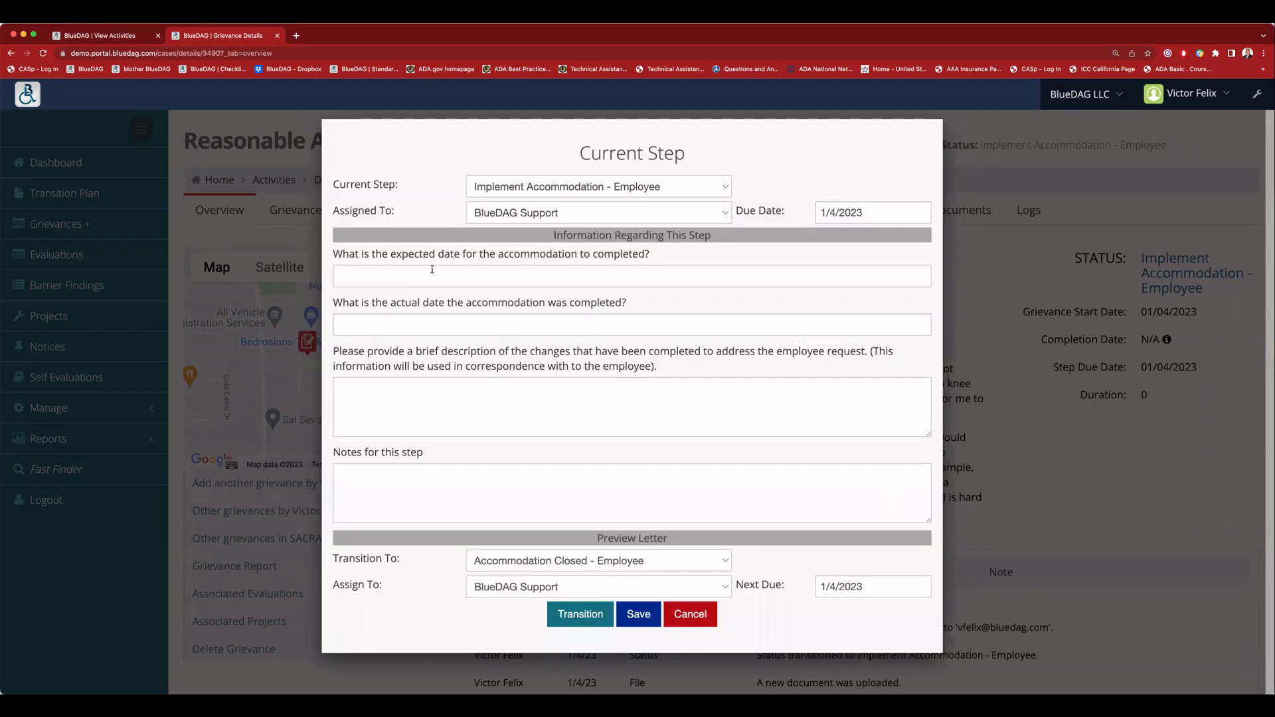
Step: In the Implement Accommodation - Employee step, set both the expected and the actual completion dates to 01/04/2023
click(432, 272)
click(407, 364)
click(432, 325)
click(408, 415)
Step: Describe the changes as "Old desk was replaced by new accessible work station that provides compliant knee and toe space." and transition to Accommodation Closed - Employee
click(395, 390)
text(Old desk was replaced by new accessible work s)
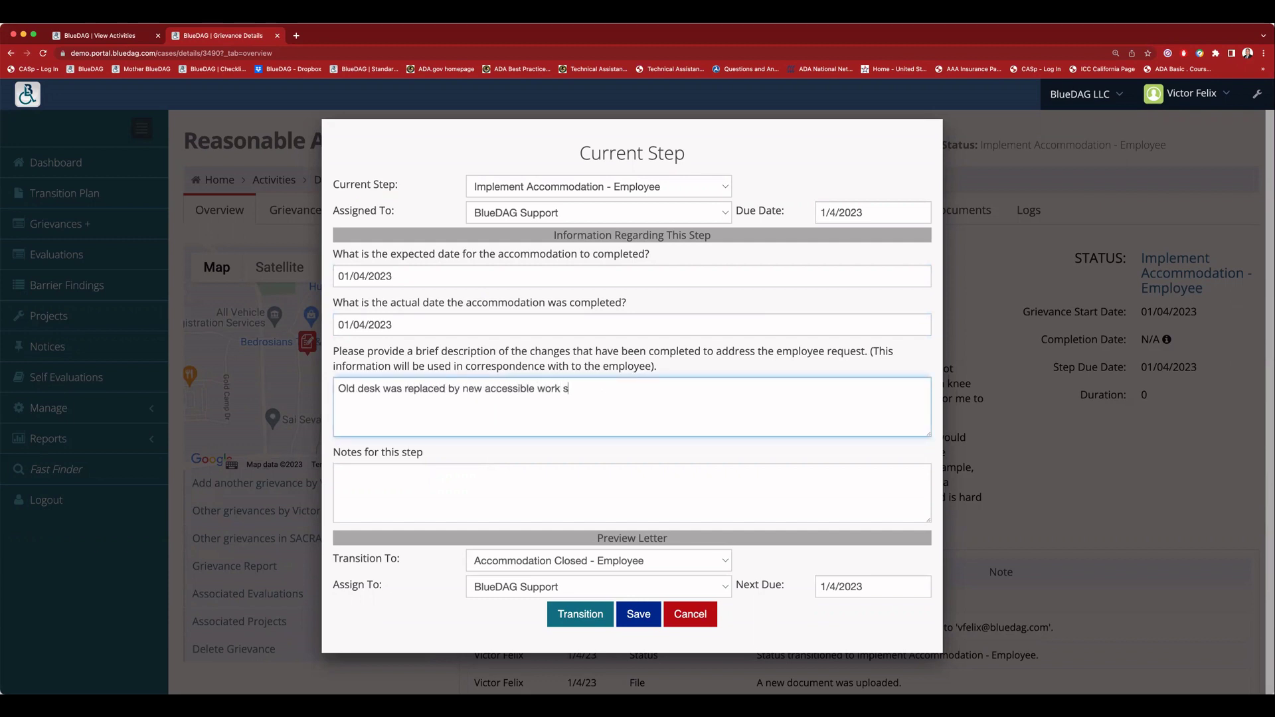
text(tation that provides compliant knee and toe space.)
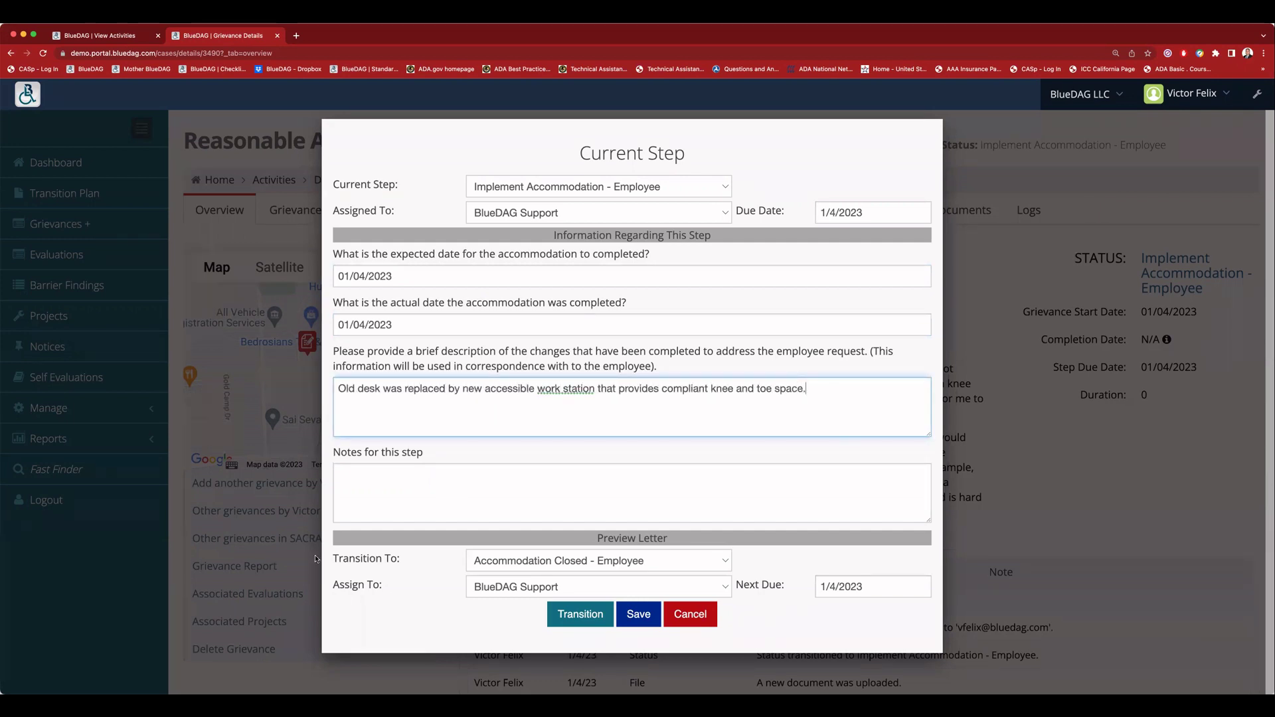
click(580, 614)
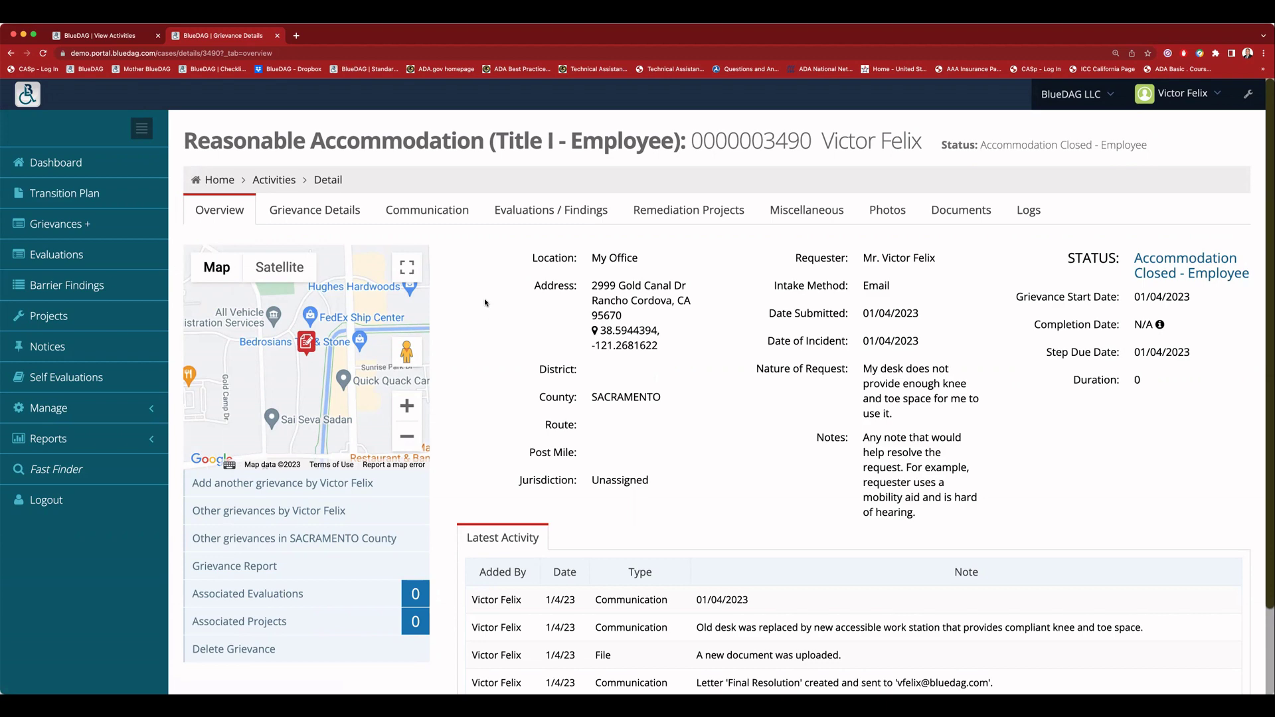
Step: Review the grievance's communication log and start a new entry with the subject "Note for request", correcting its spelling
click(410, 218)
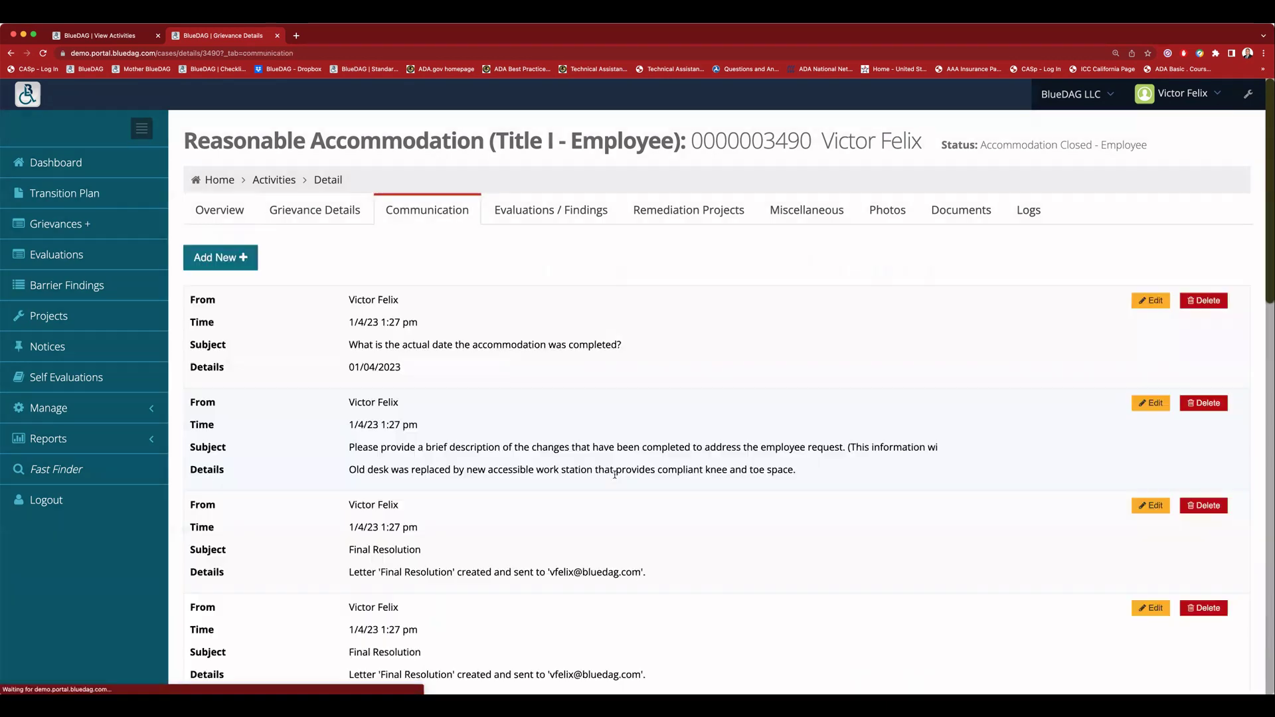
scroll(531, 457, down, 5)
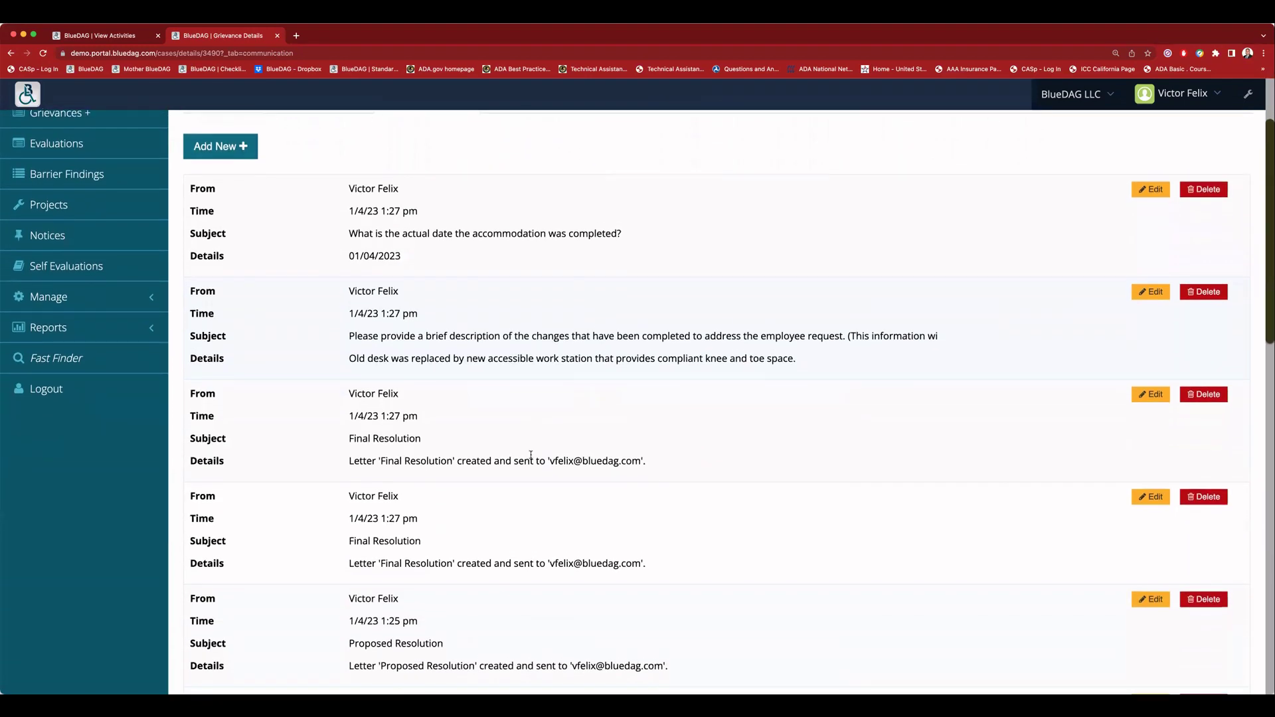
scroll(531, 455, down, 4)
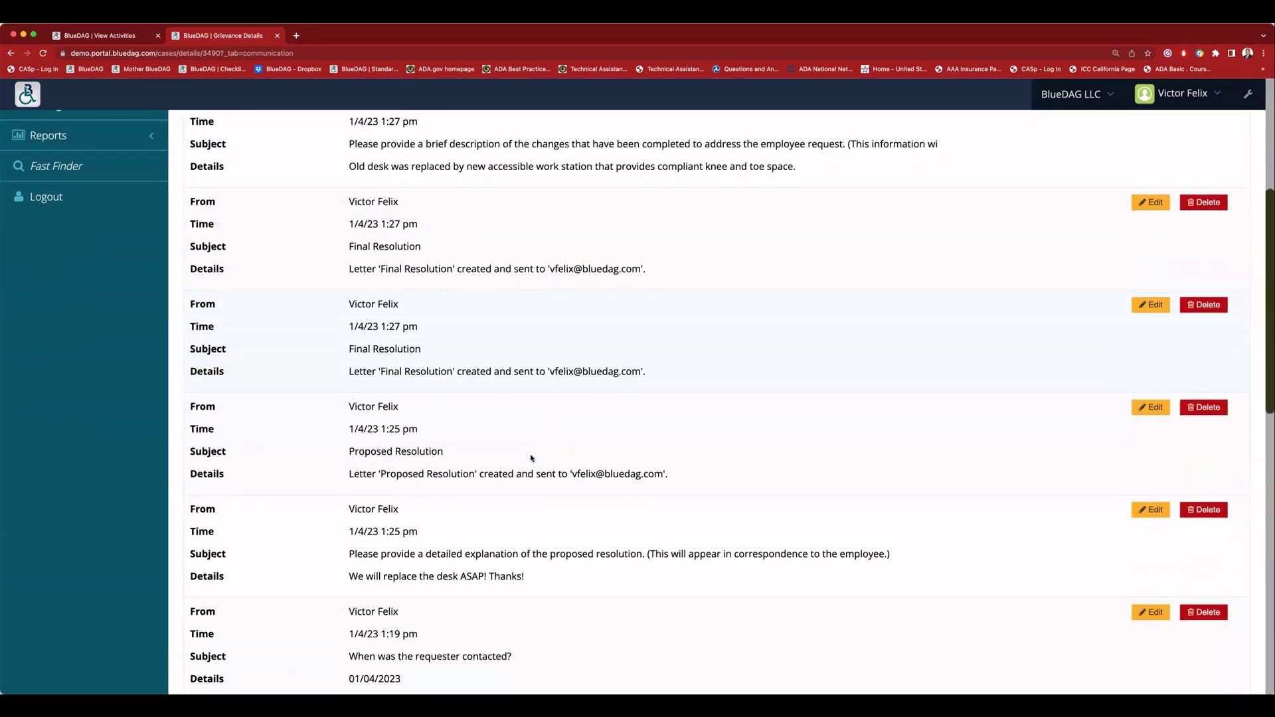
scroll(531, 458, up, 3)
scroll(531, 459, up, 6)
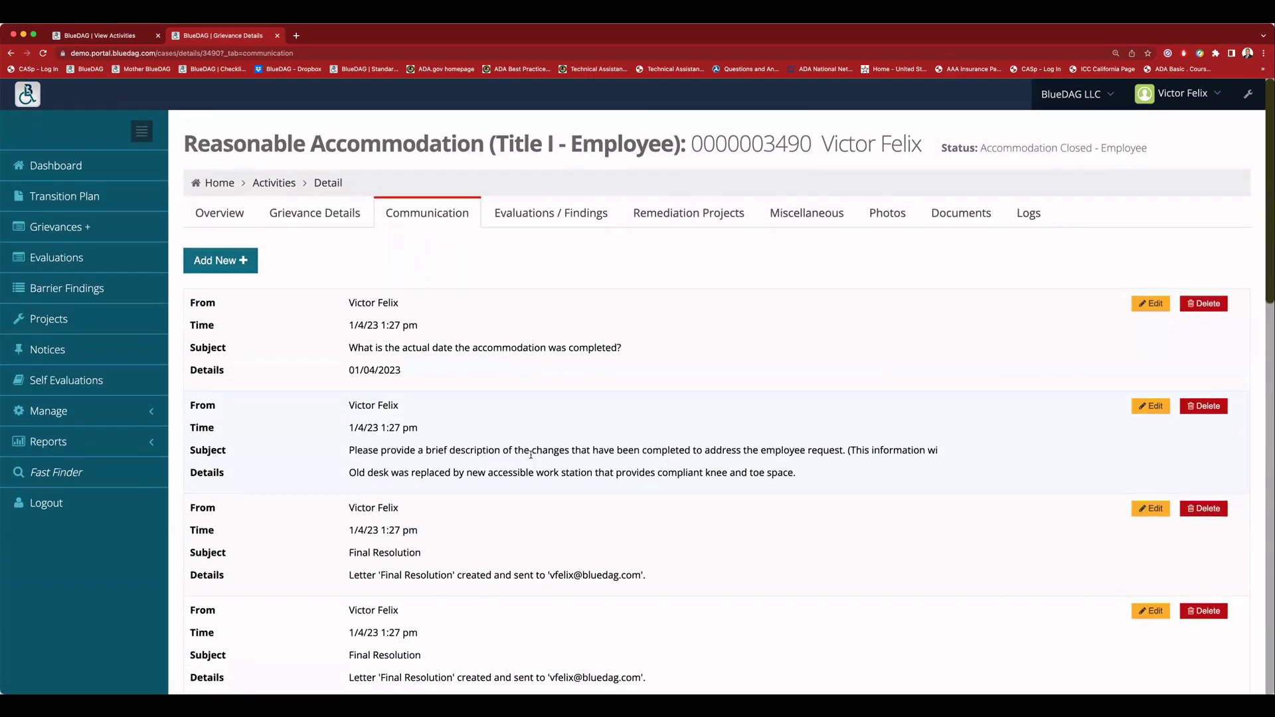
click(235, 275)
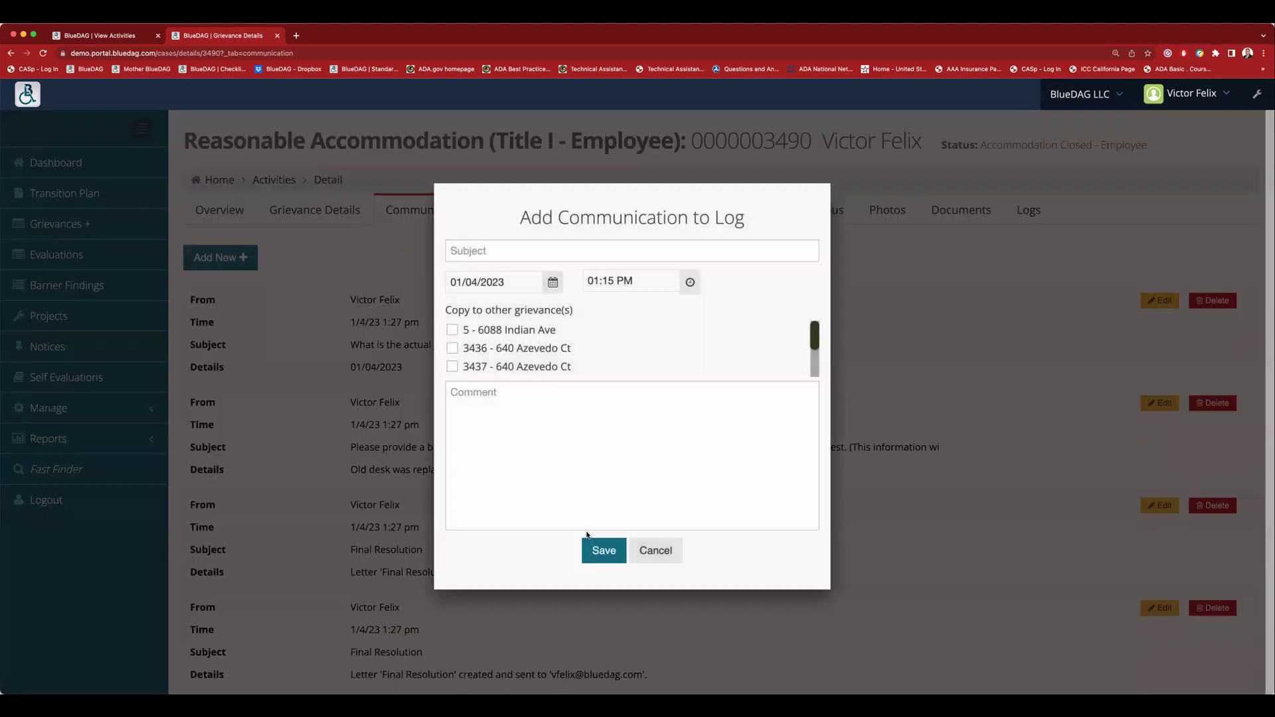
click(494, 249)
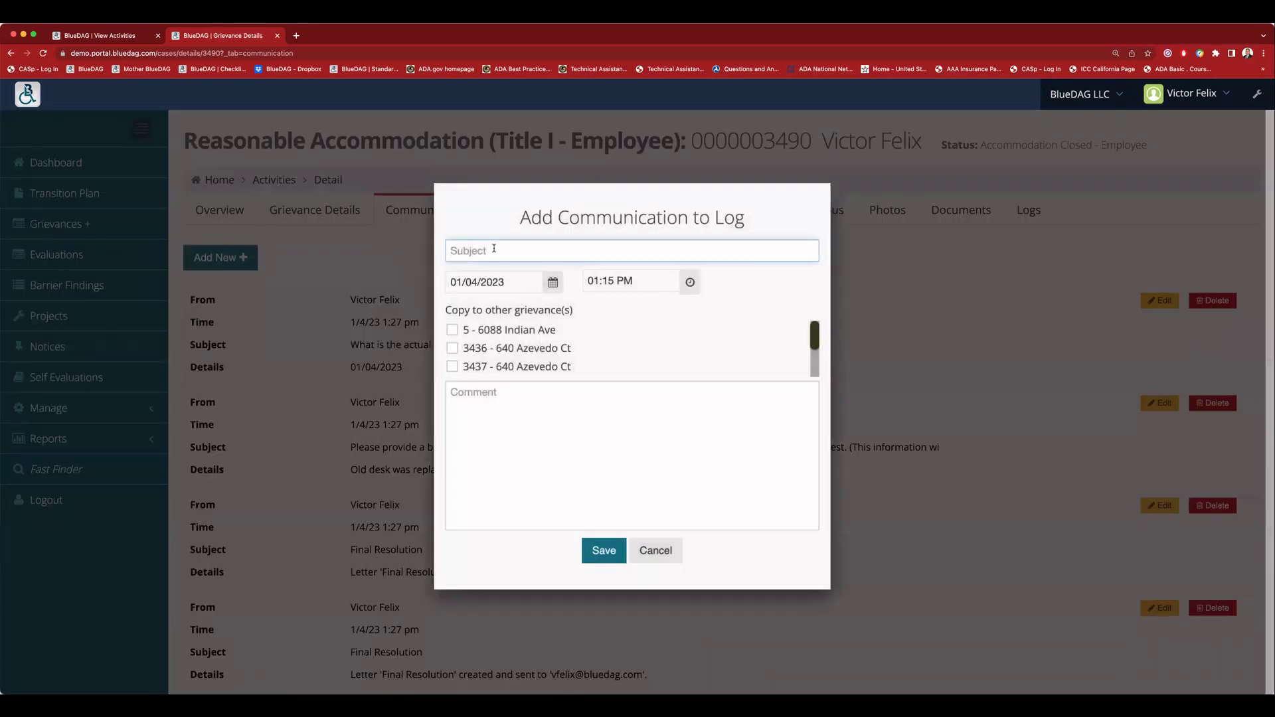
text(Note for requrest)
right_click(512, 251)
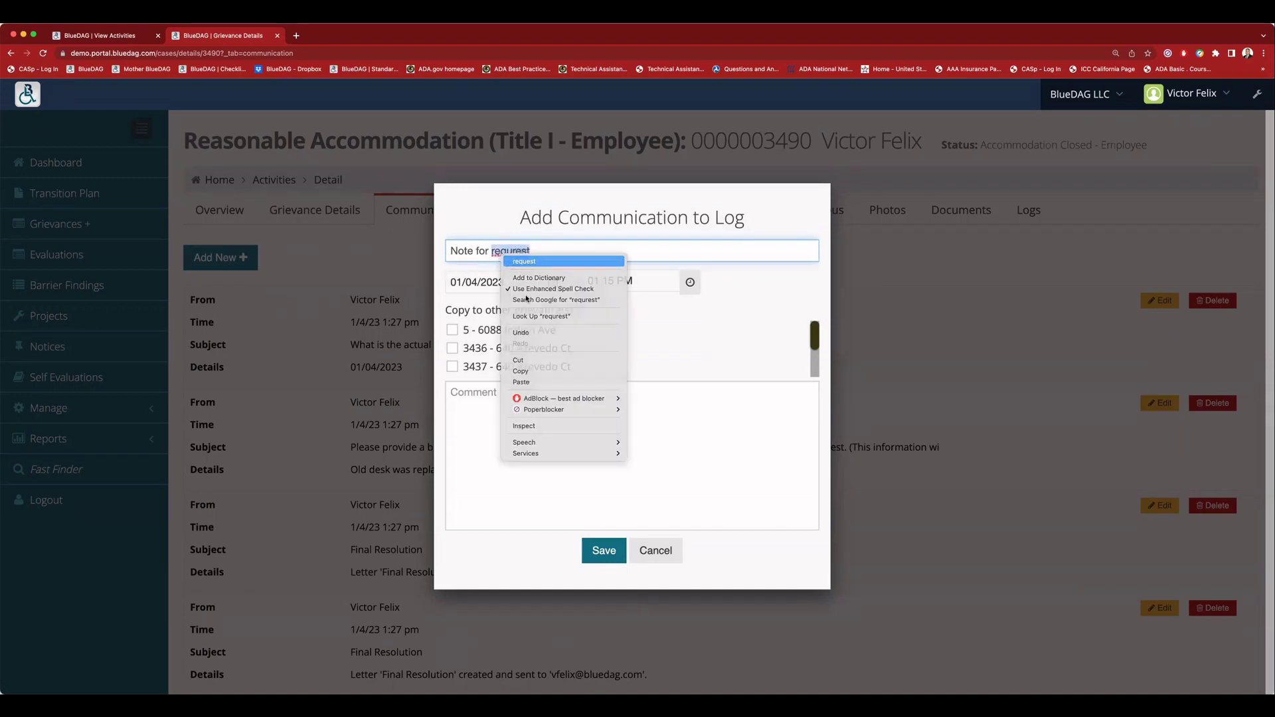
click(531, 261)
Step: Set the new communication entry's time to 01:30 AM
double_click(602, 281)
key(BackSpace)
click(690, 281)
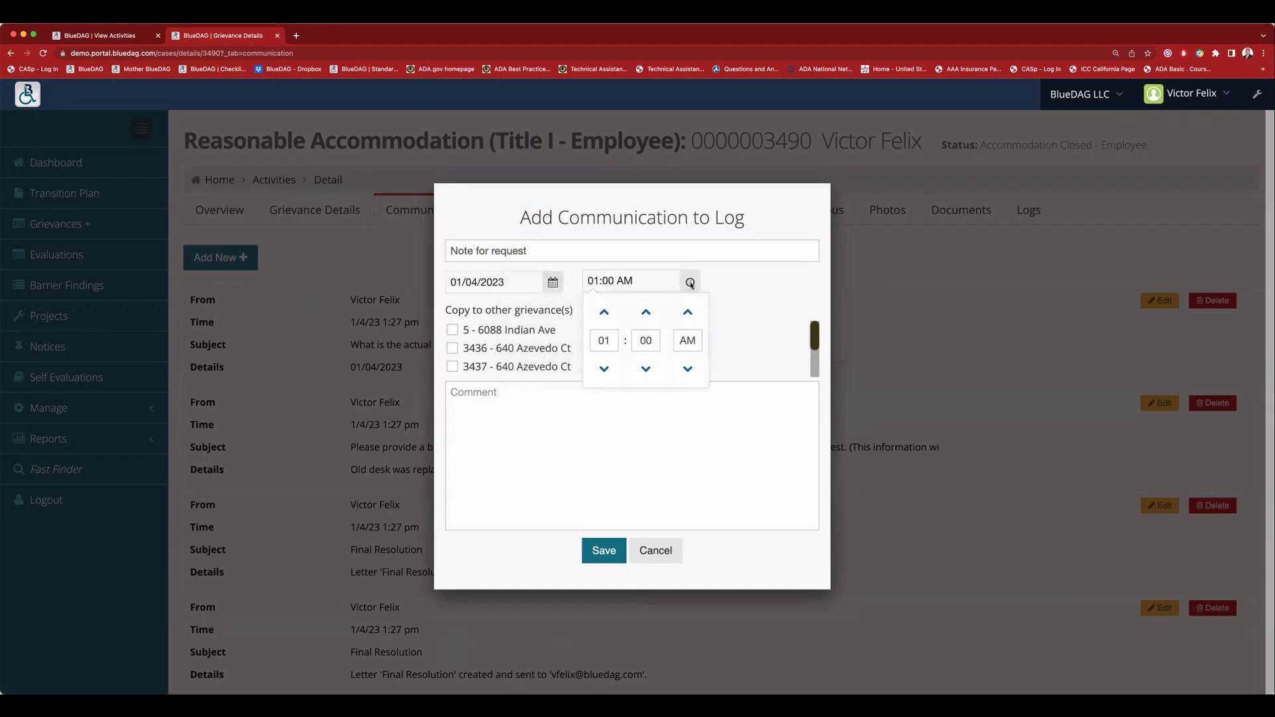
click(645, 339)
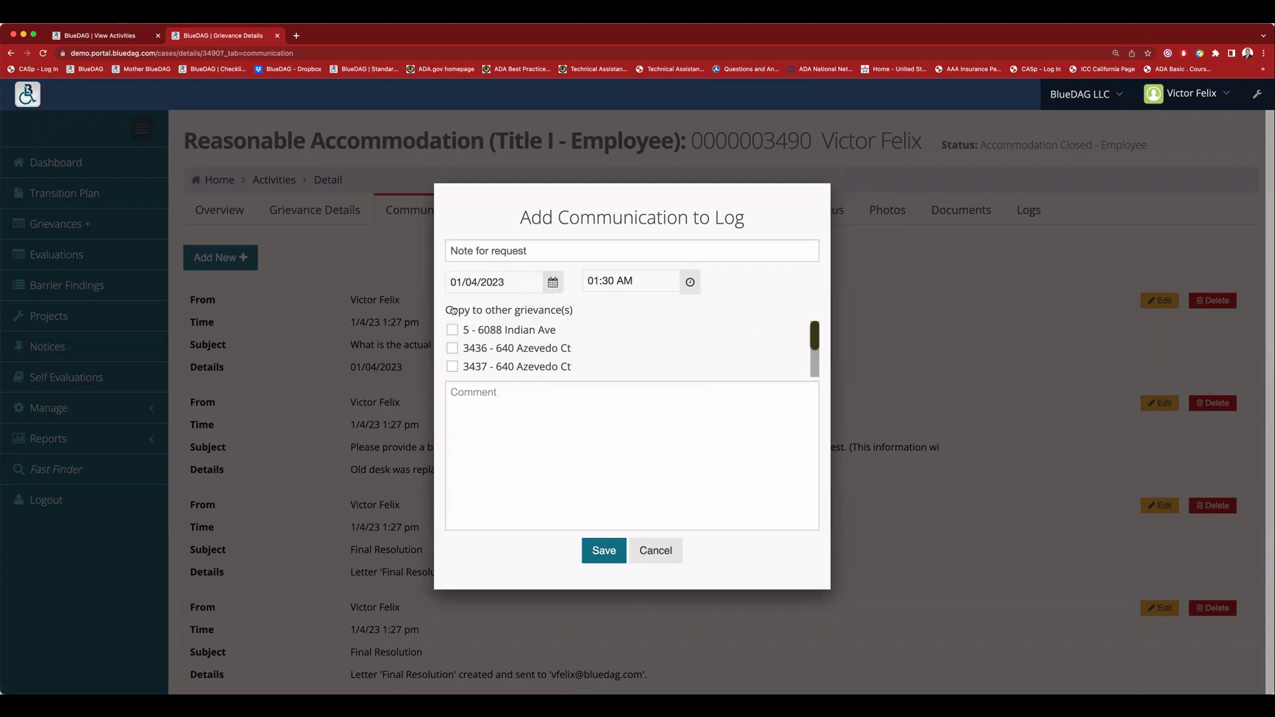
Step: Enter "Note for workstation request." as the communication's comment and save the entry to the log
click(506, 421)
text(Note for workstat)
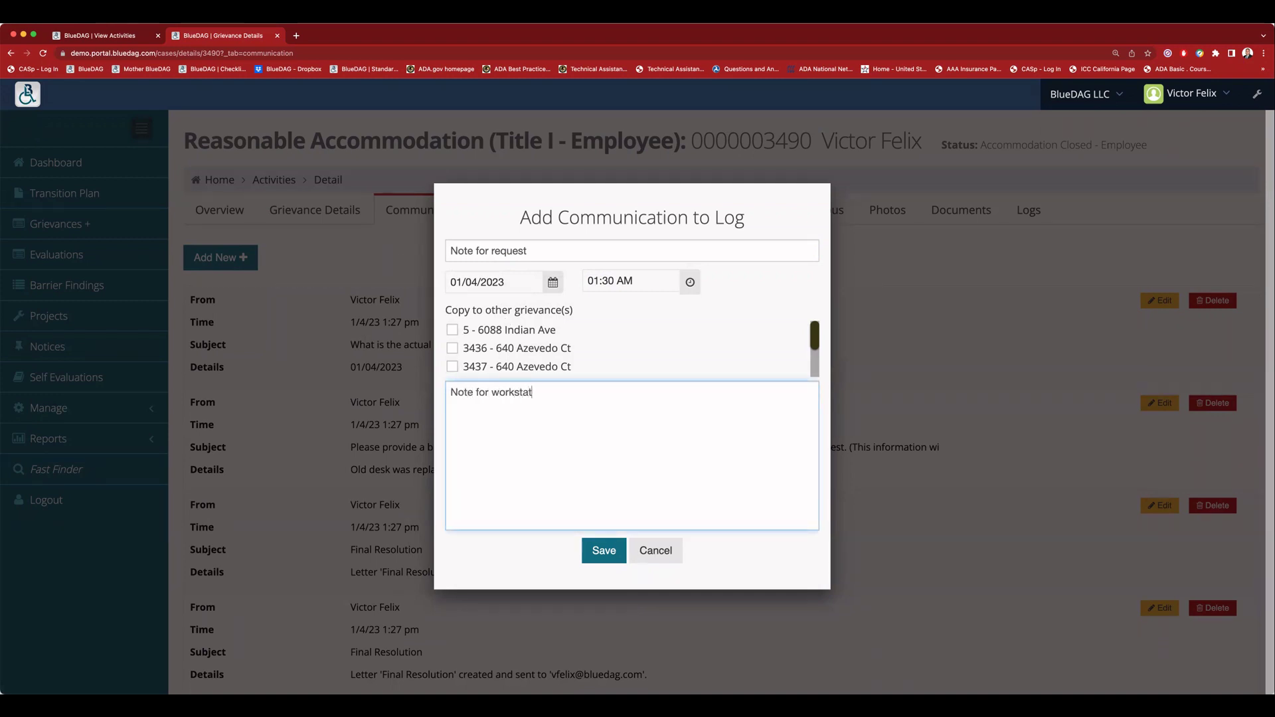
text(ion request.)
click(604, 552)
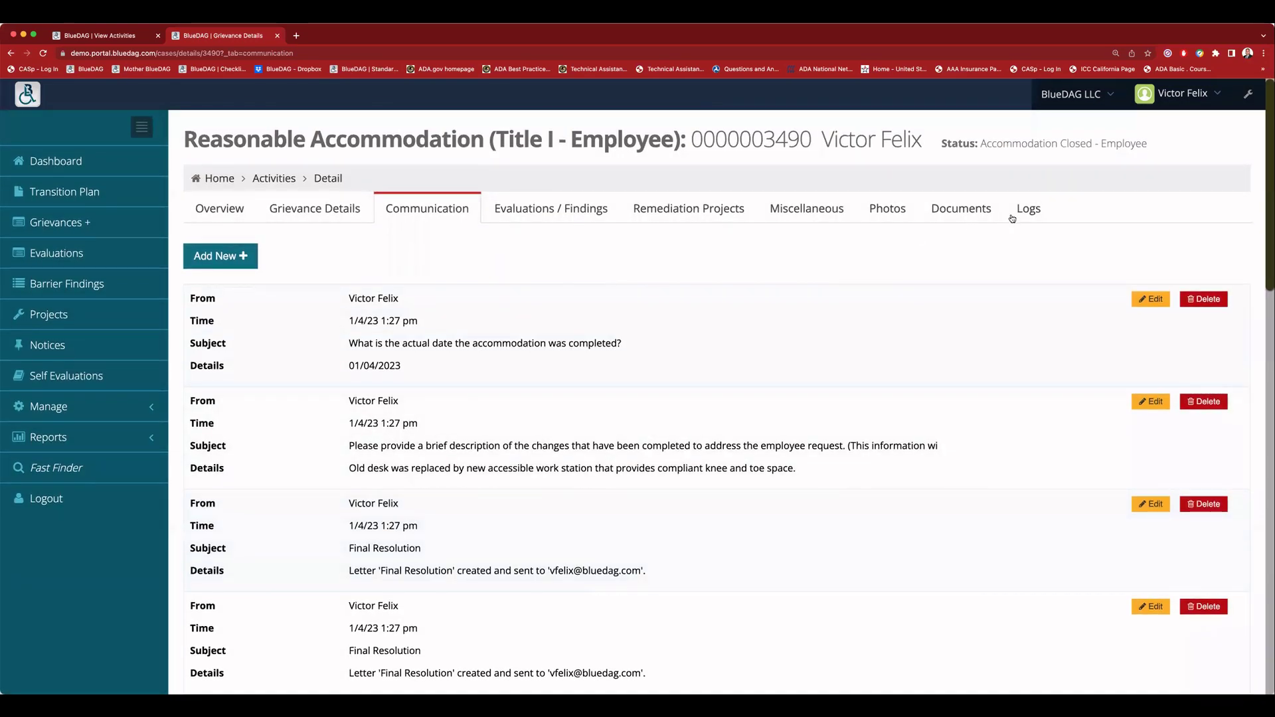
Step: View the grievance's stored documents and open the file upload area
click(973, 210)
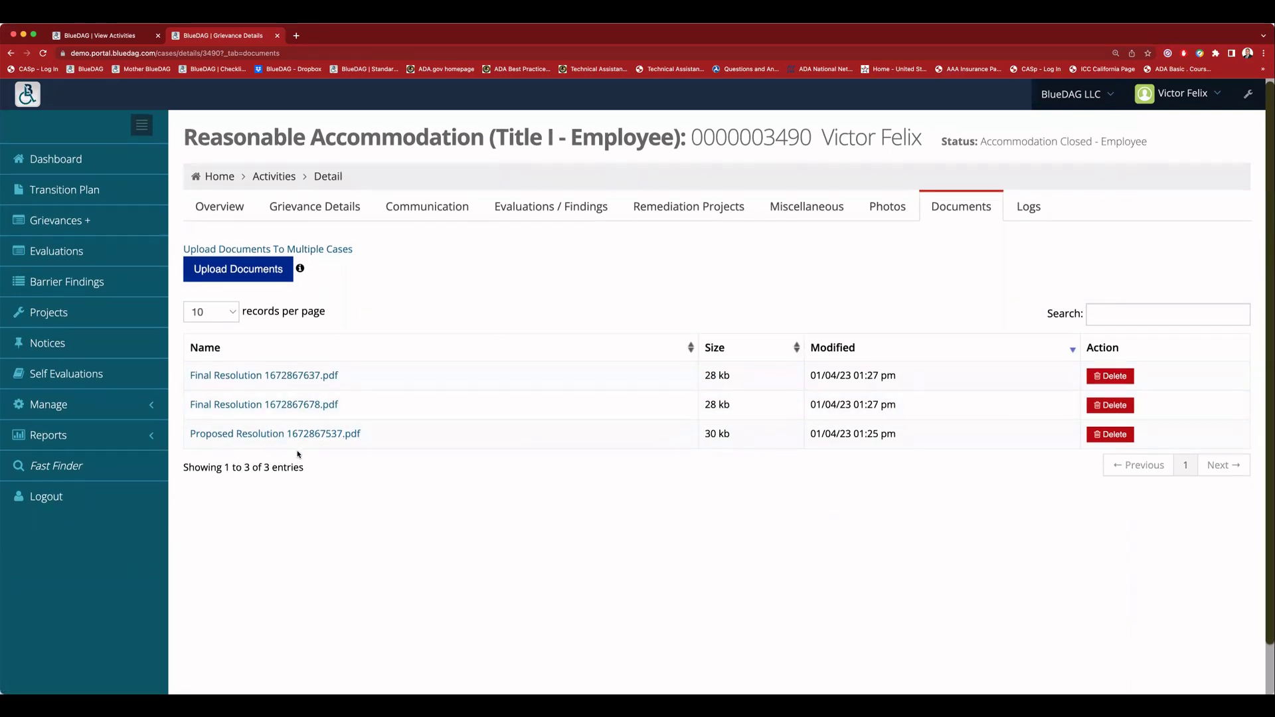
click(227, 278)
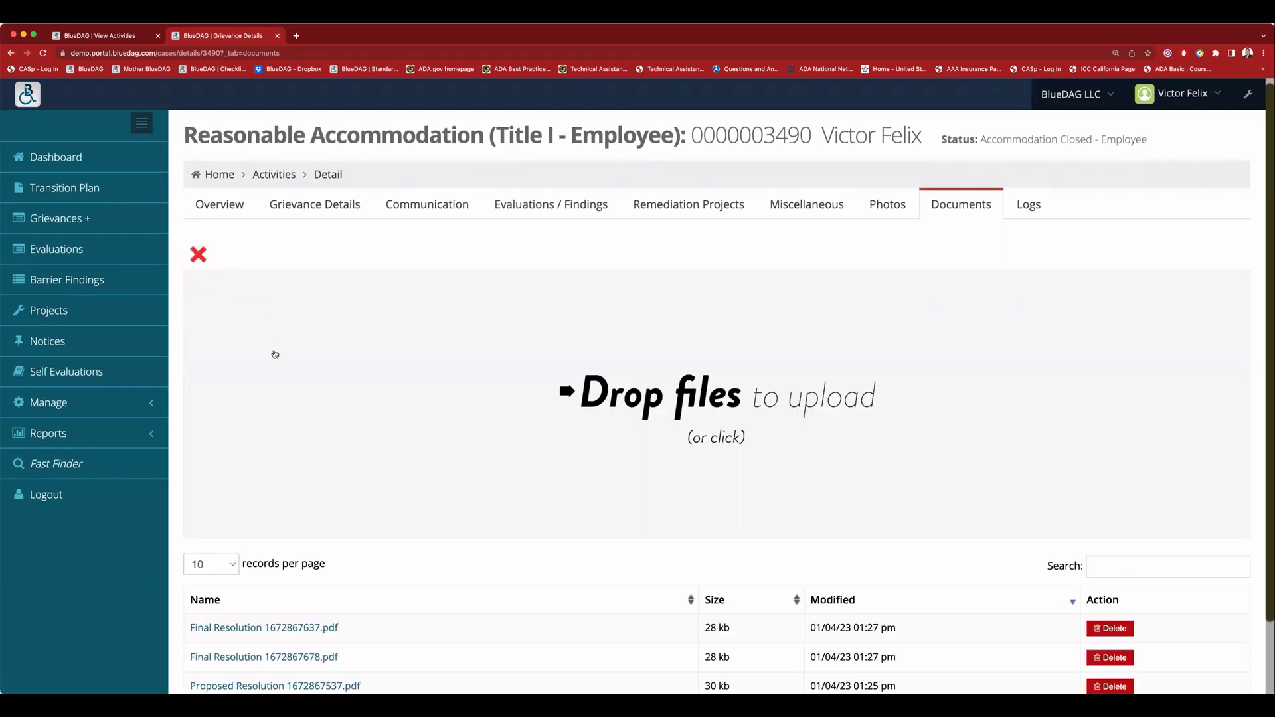
scroll(743, 487, down, 2)
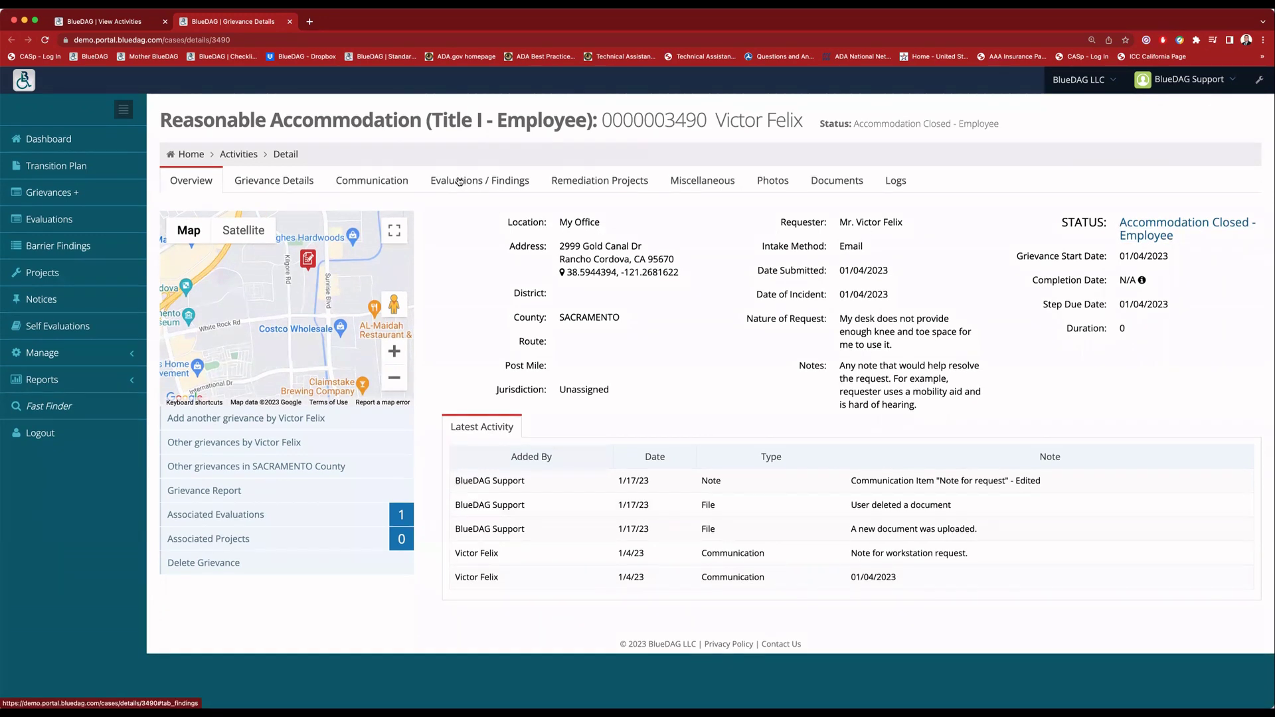
Step: List the evaluations that can be attached to the grievance and filter them by the title "demo"
click(458, 181)
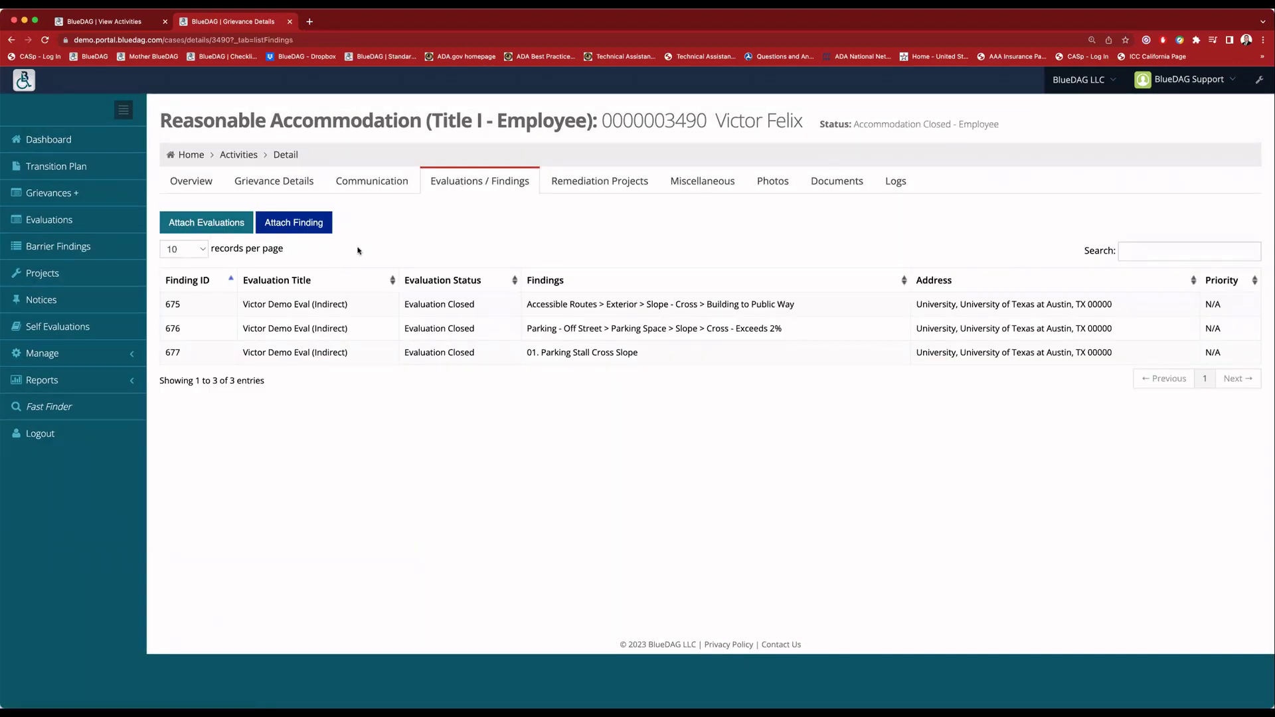
click(187, 226)
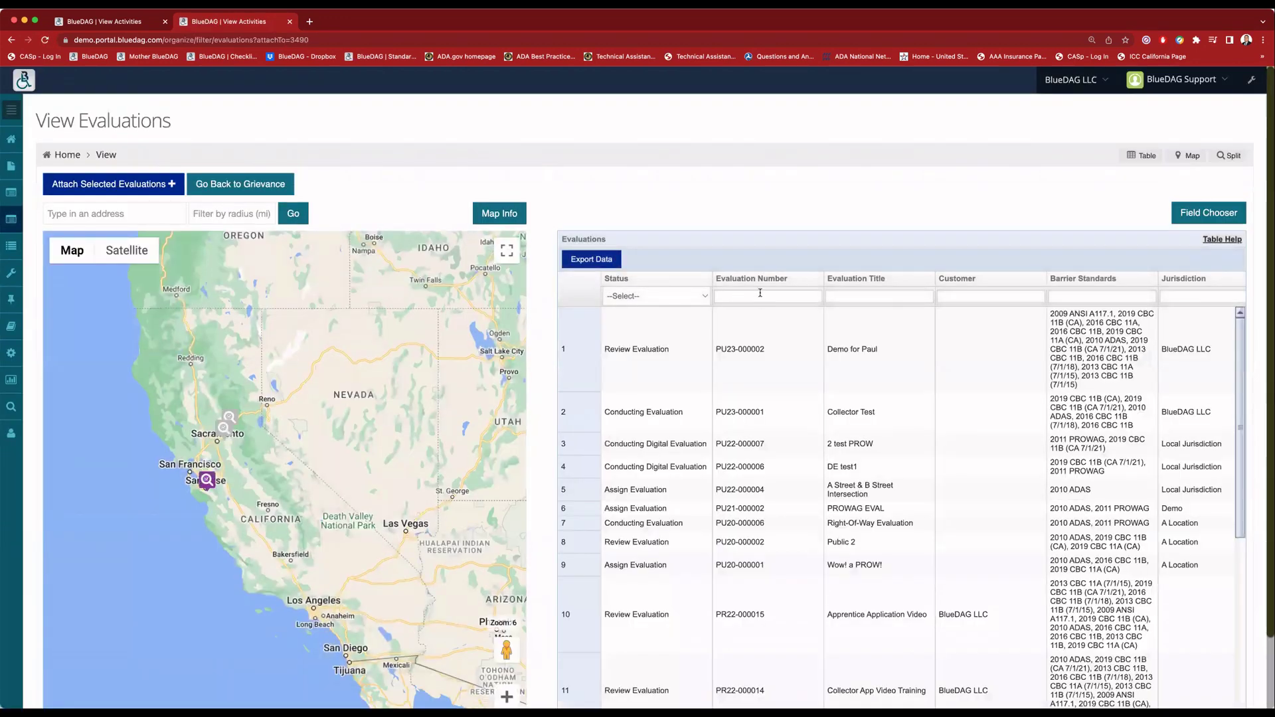
click(761, 293)
key(Tab)
text(dem)
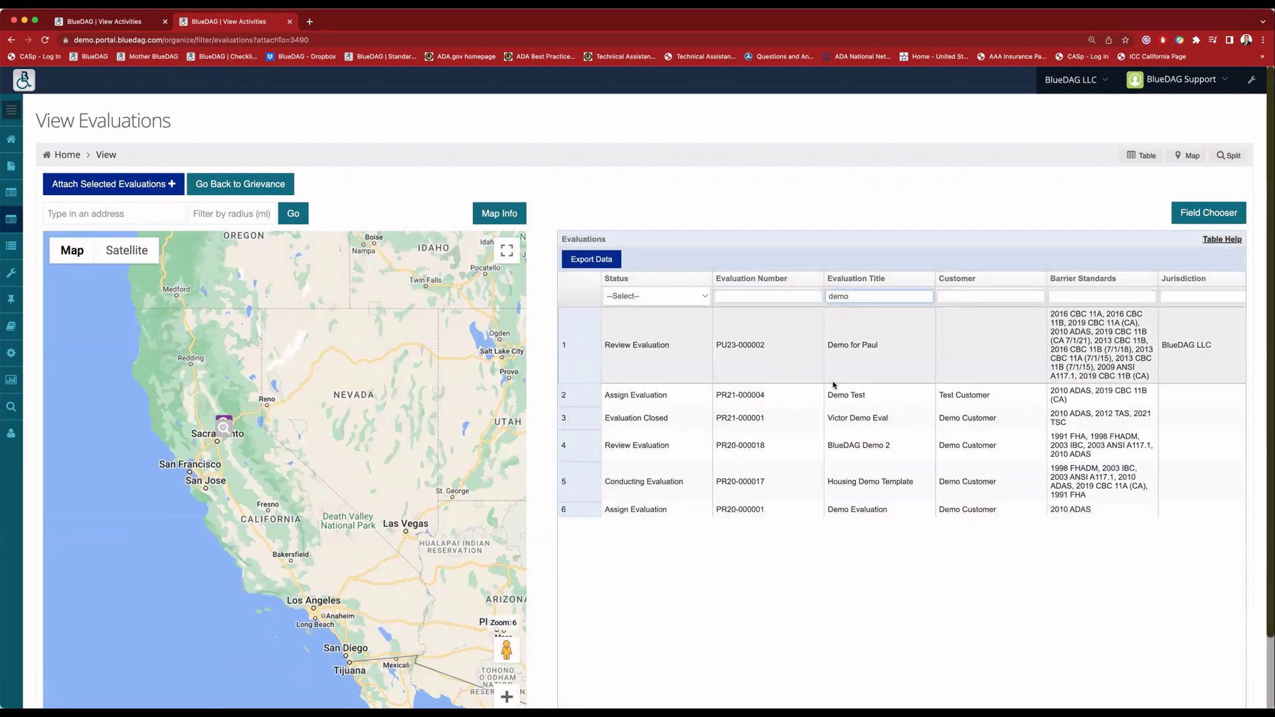
Step: Open the closed demo evaluation, review its findings, and return to the grievance without attaching anything
click(857, 415)
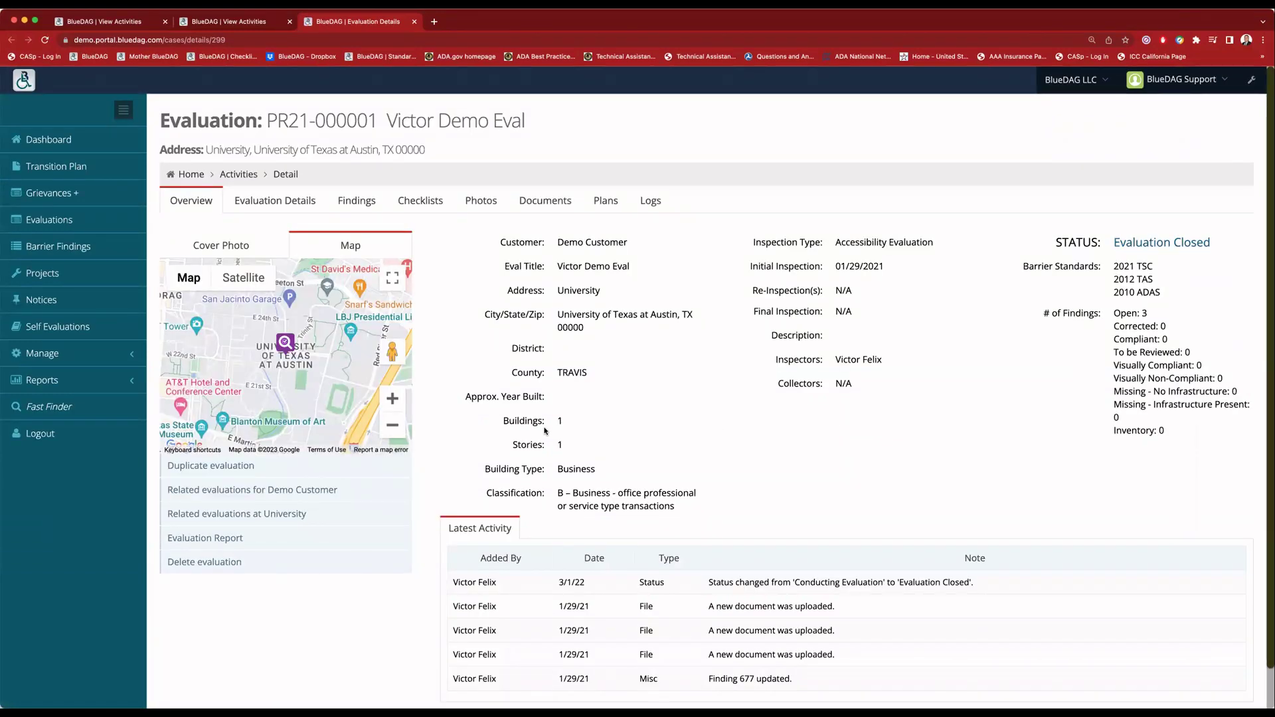
click(356, 206)
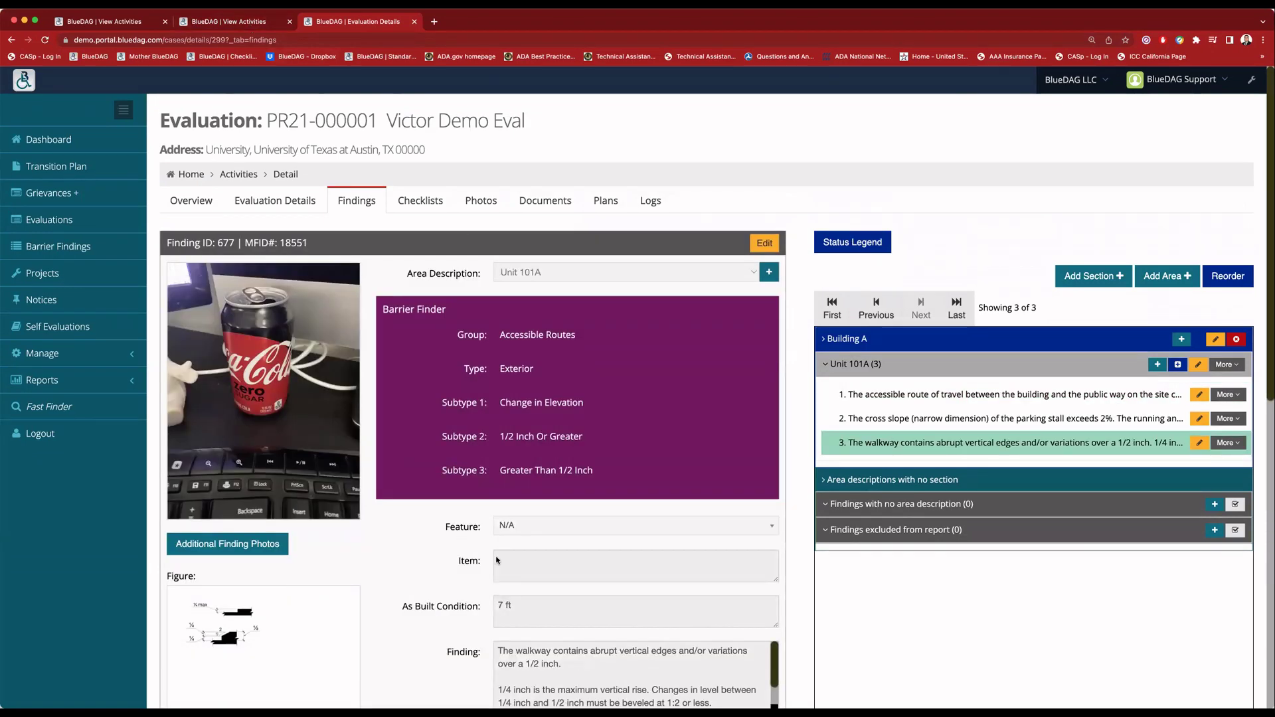
click(414, 22)
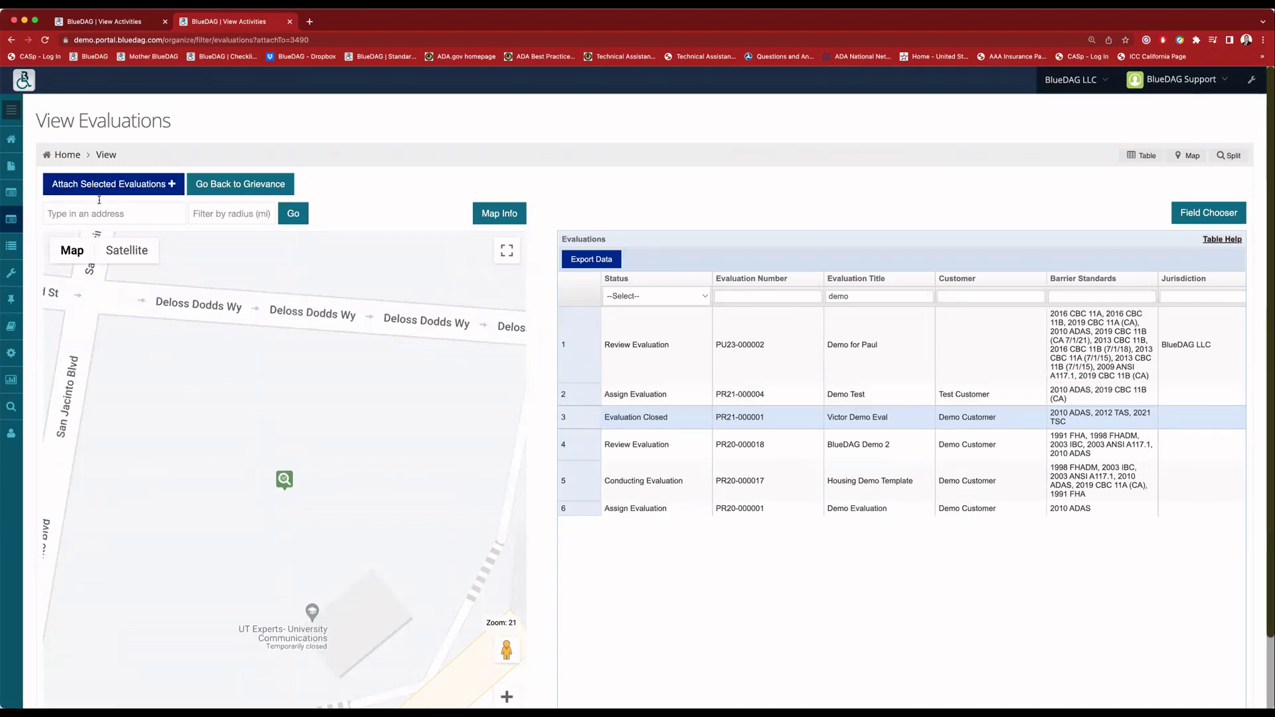
click(247, 186)
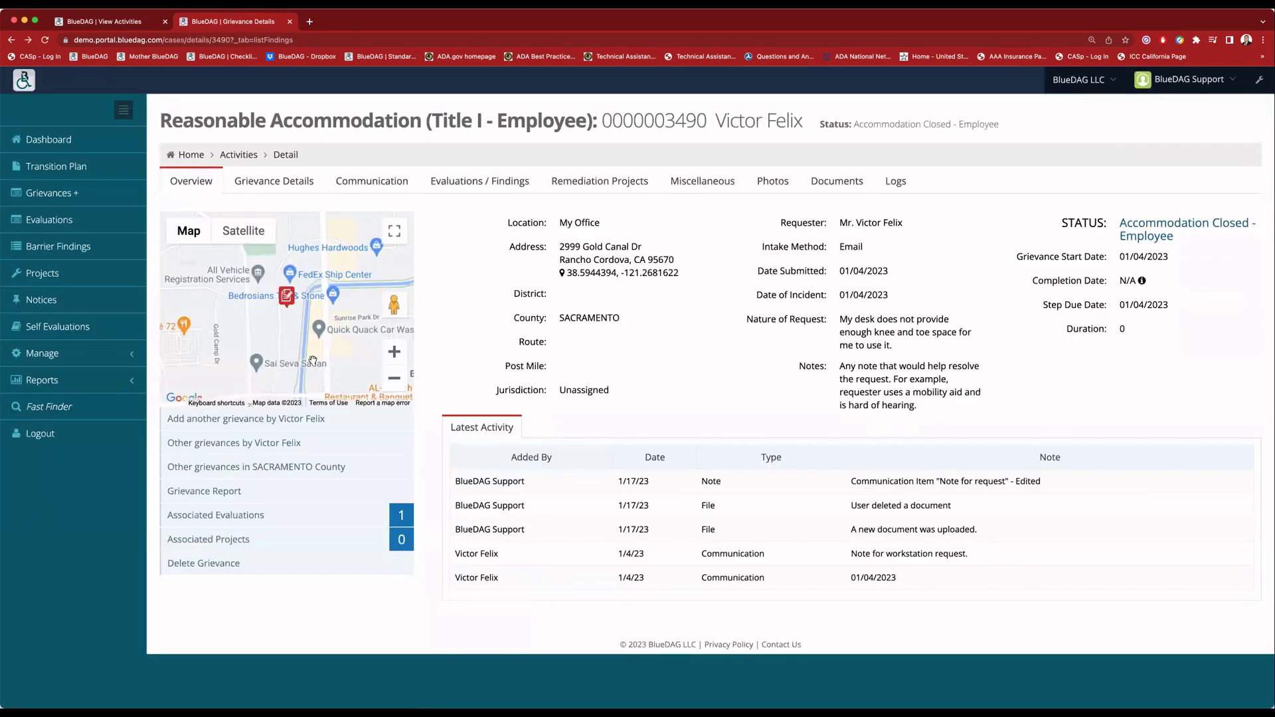
Step: Open finding 677 from the grievance's associated findings and set its status to Corrected
click(477, 190)
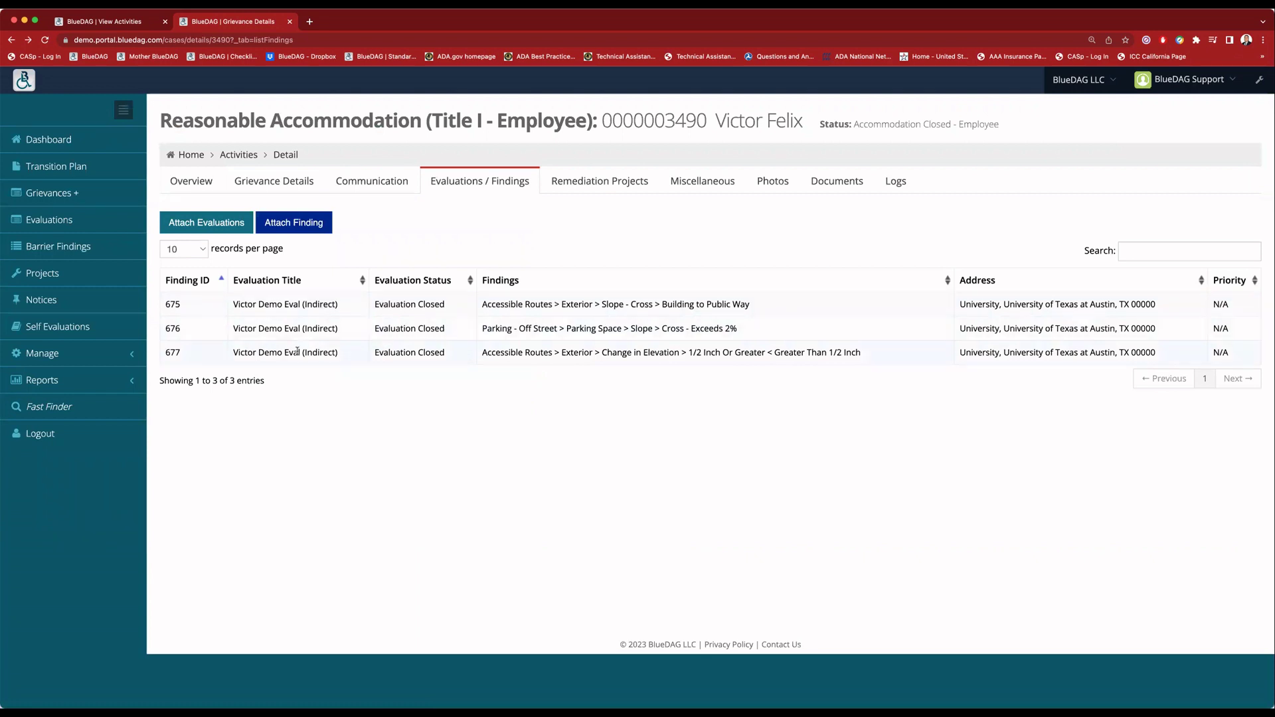
click(541, 359)
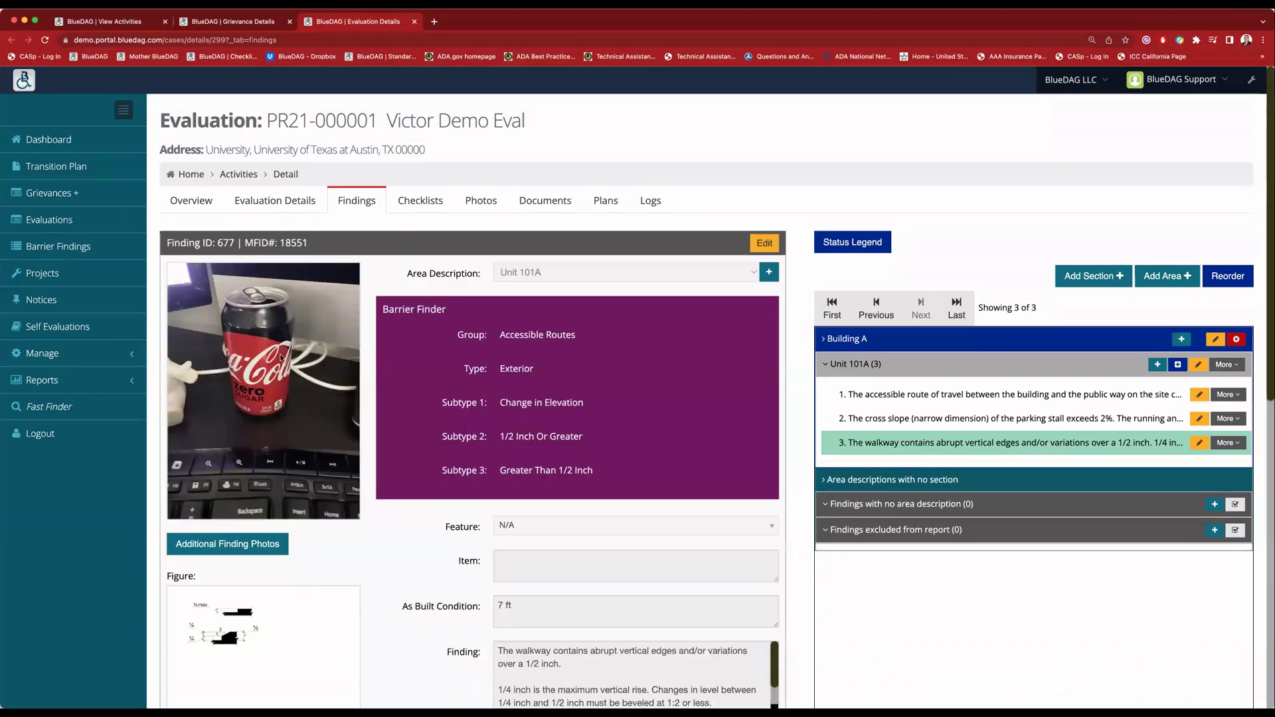
scroll(655, 417, down, 10)
click(560, 565)
click(559, 577)
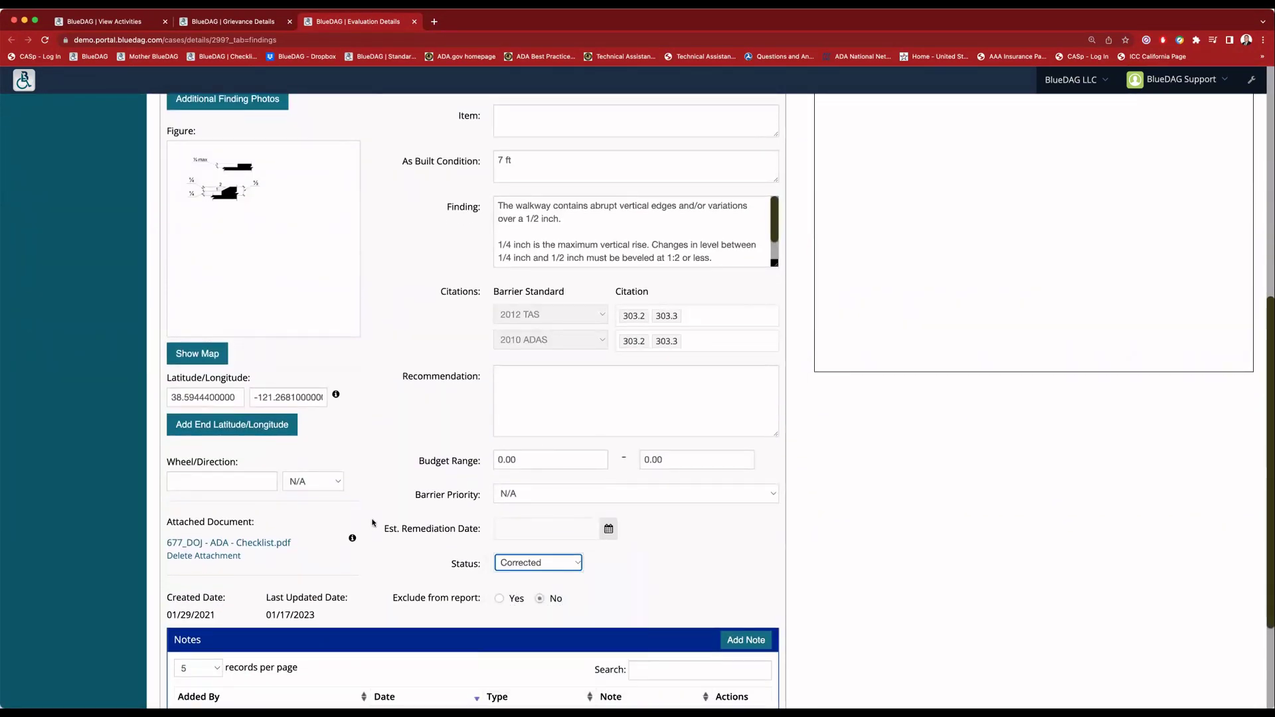
Step: Add the note "Item was corrected as part of an employee accommodation request." to the finding, save it and return to the grievance
text(Item was c)
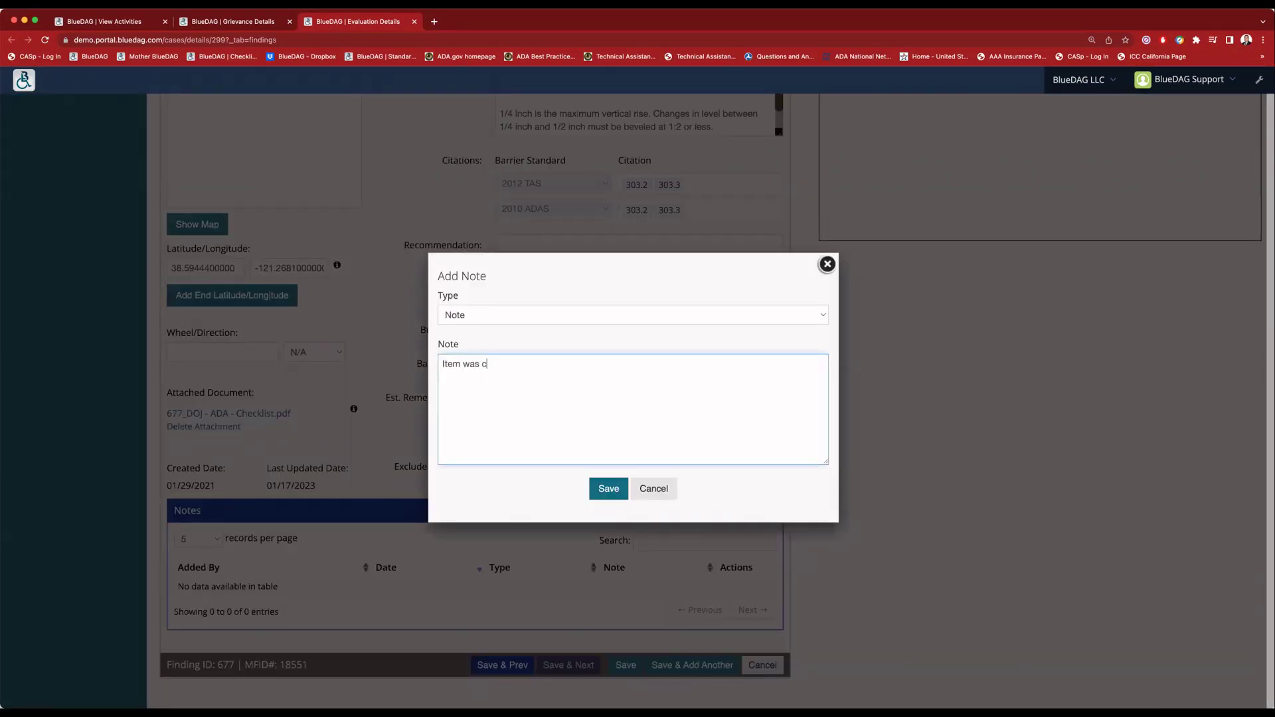
text(orrected as part of an employee ackomodation)
right_click(621, 365)
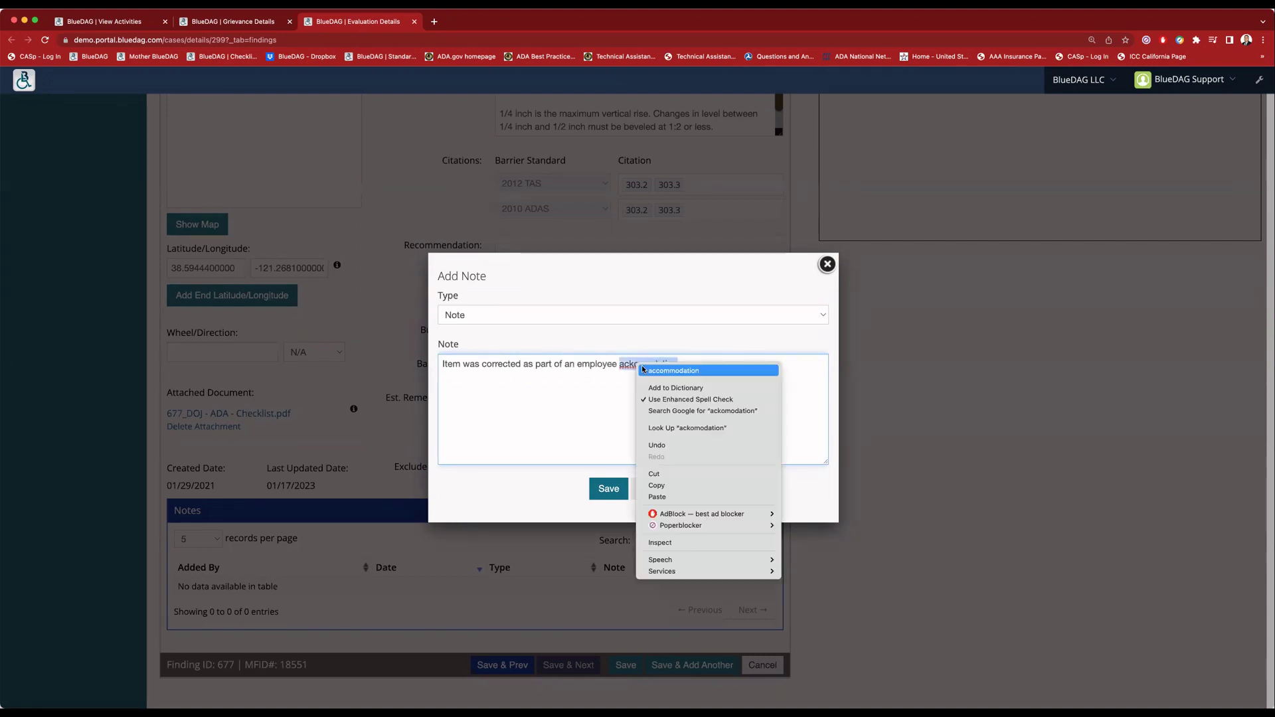
click(647, 369)
text(request.)
click(608, 488)
click(632, 553)
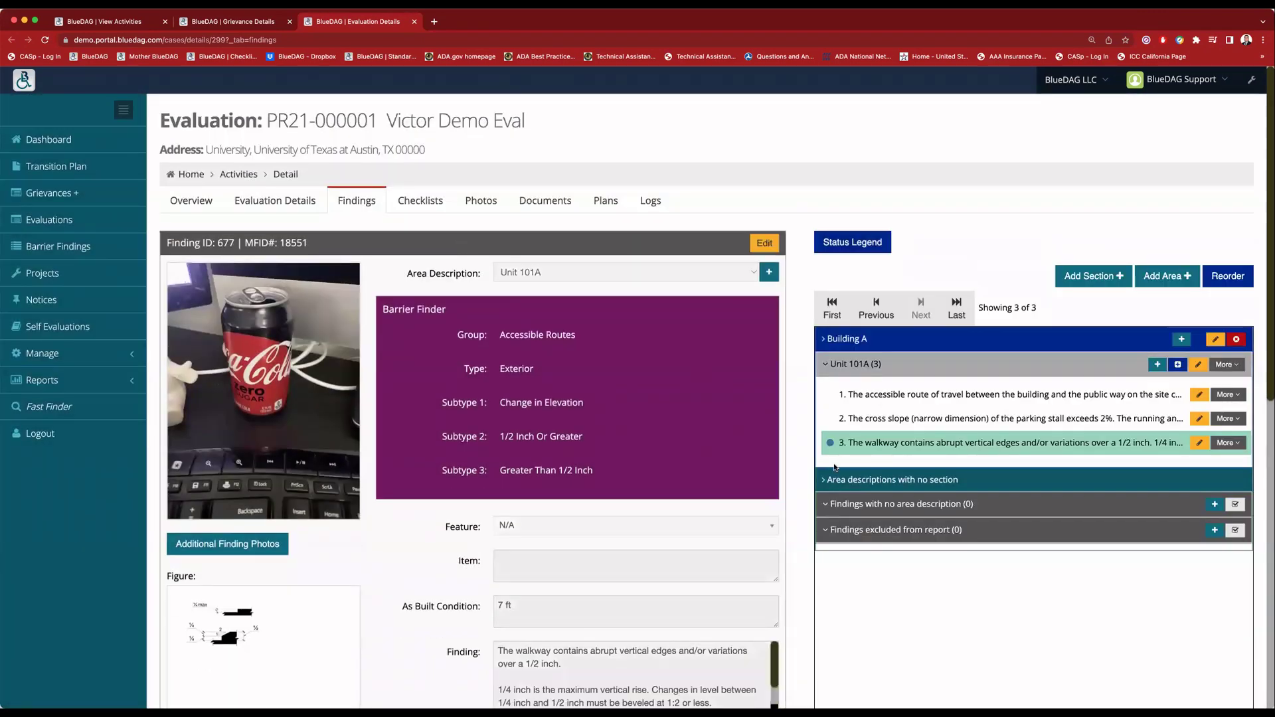
key(super+w)
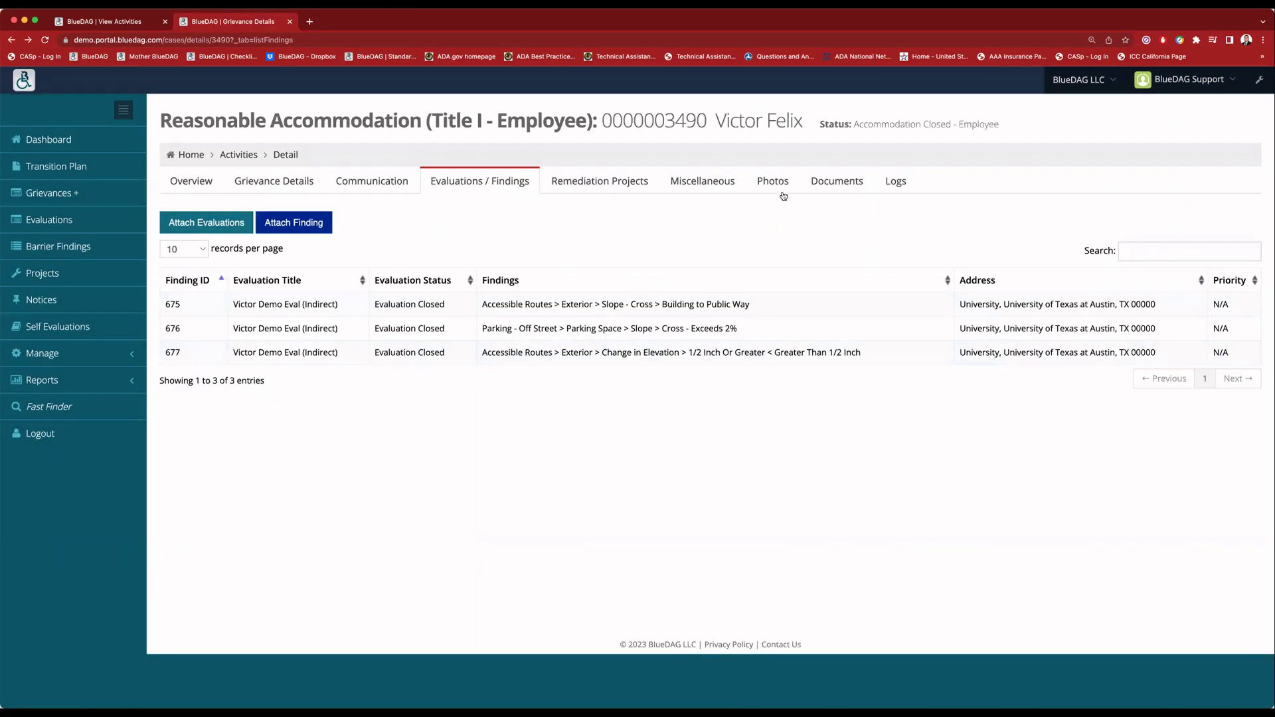
Step: Upload the outdoor seating photo 3.jpeg to the grievance's photos
click(774, 183)
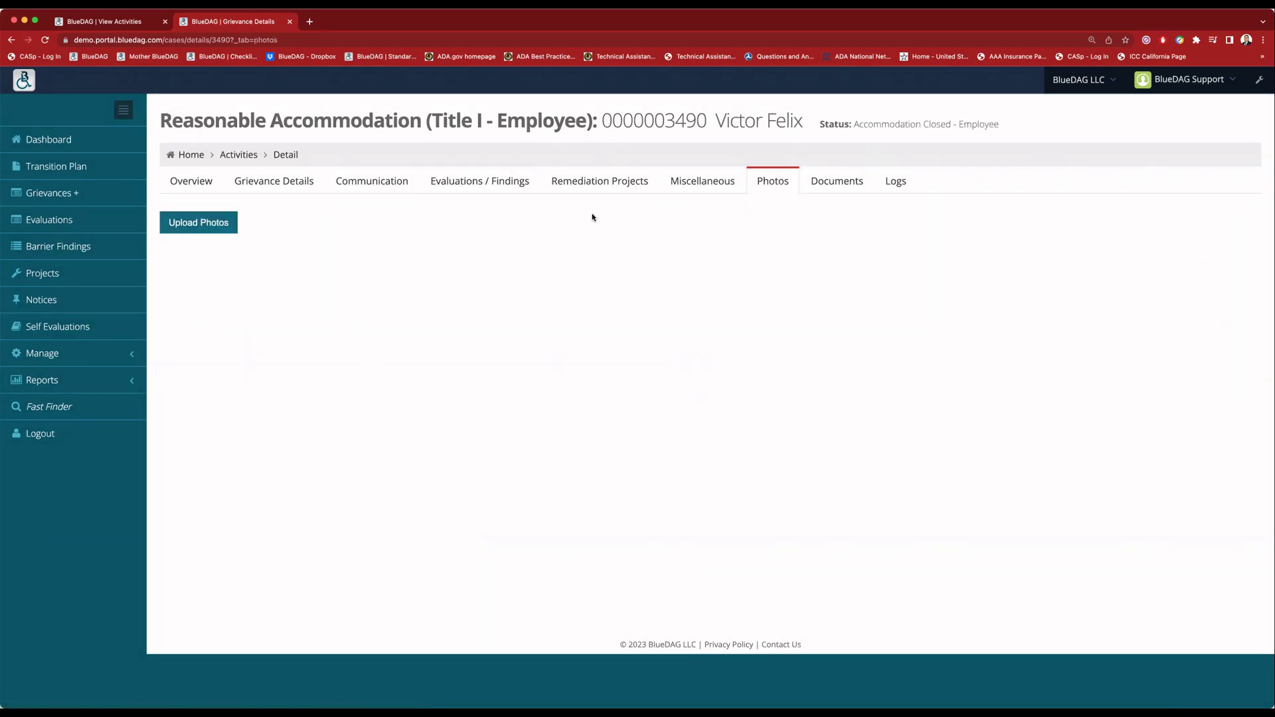
click(194, 229)
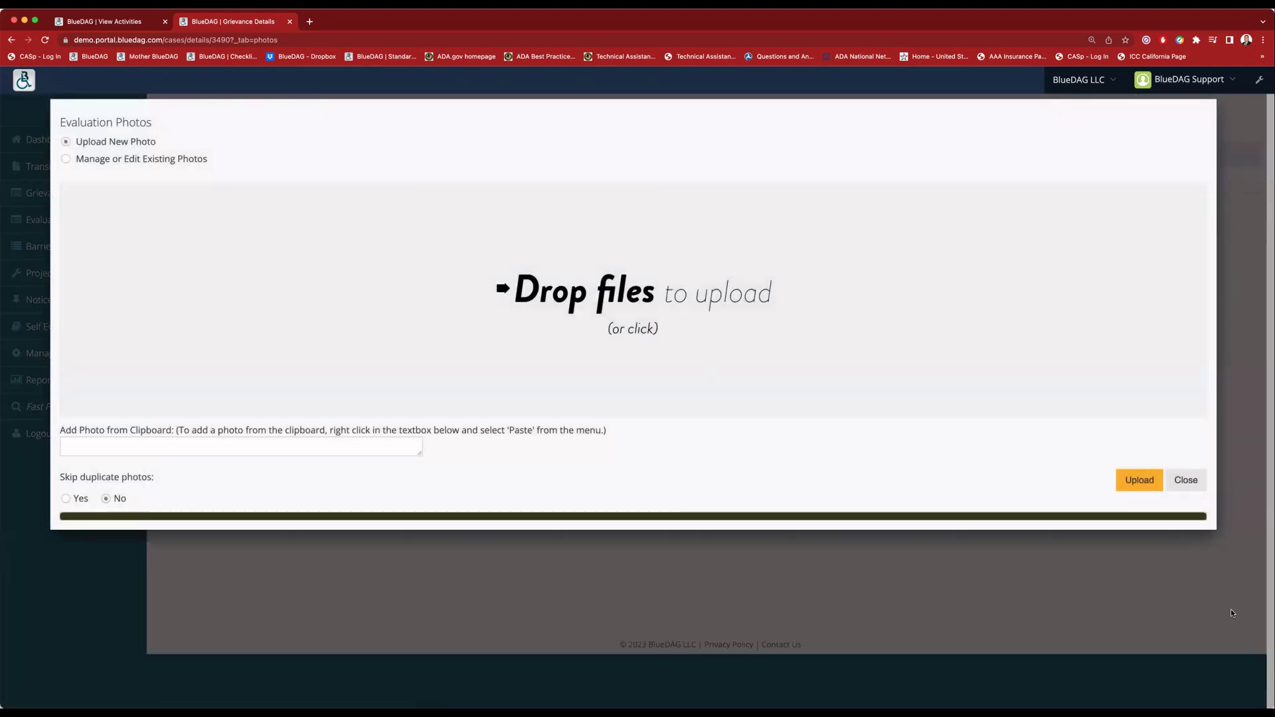
drag(1204, 433, 323, 314)
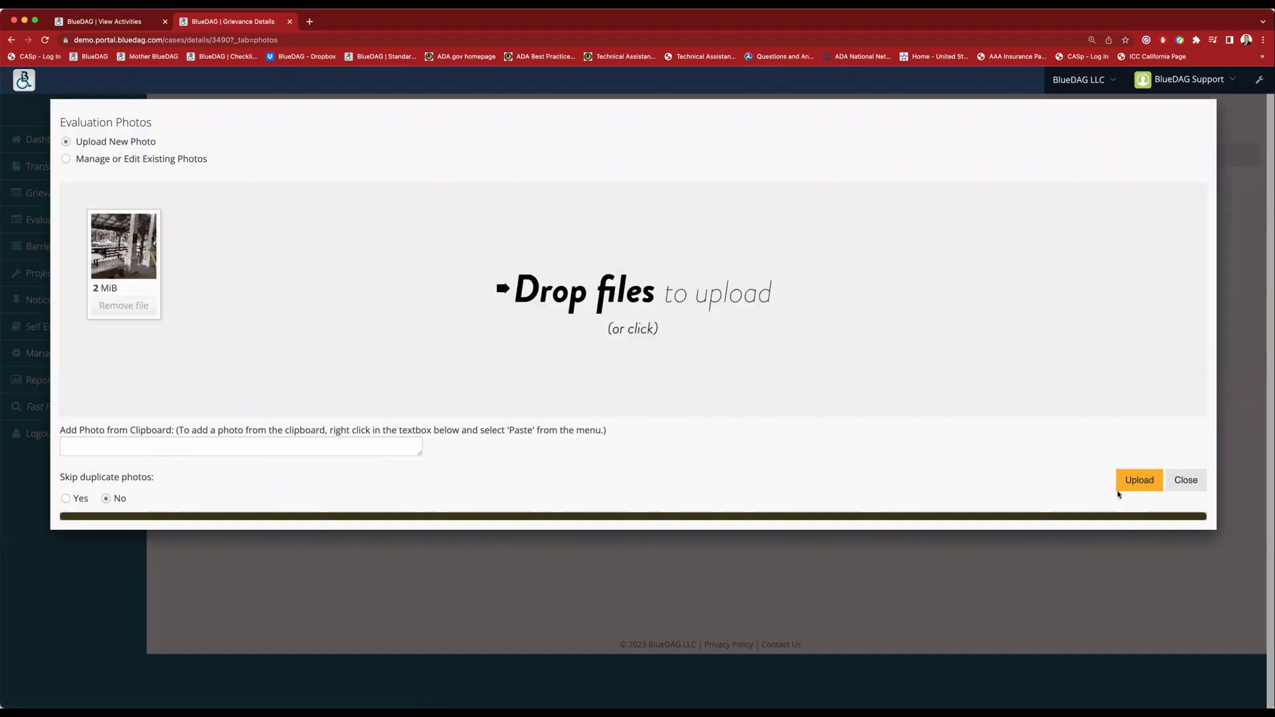
click(1140, 486)
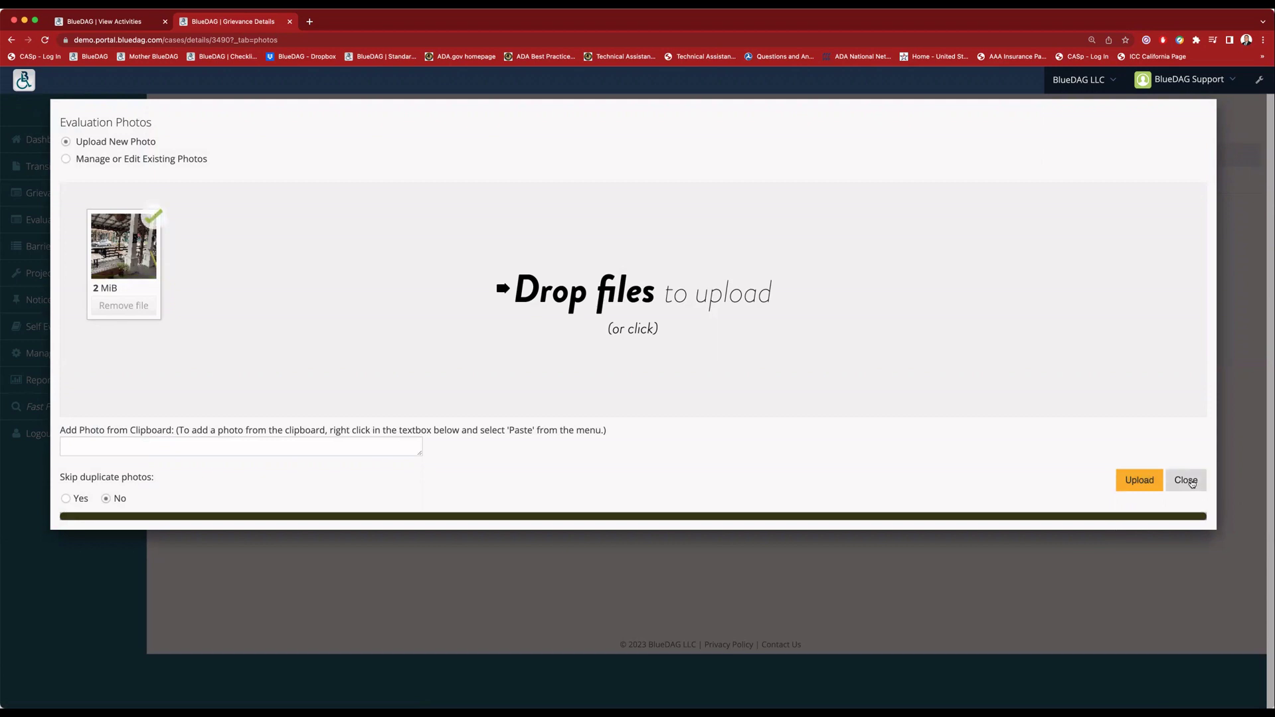
click(1187, 481)
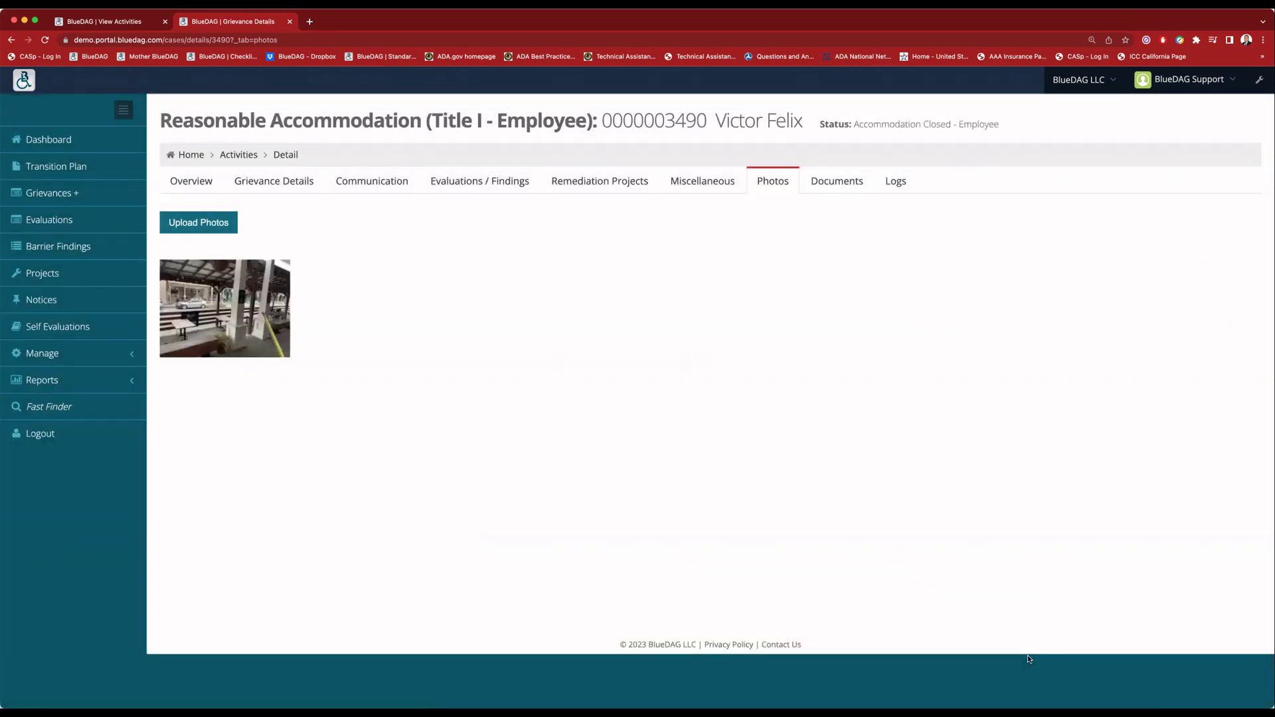
Step: View the uploaded photo enlarged and examine the tape measure with the magnifier
click(248, 294)
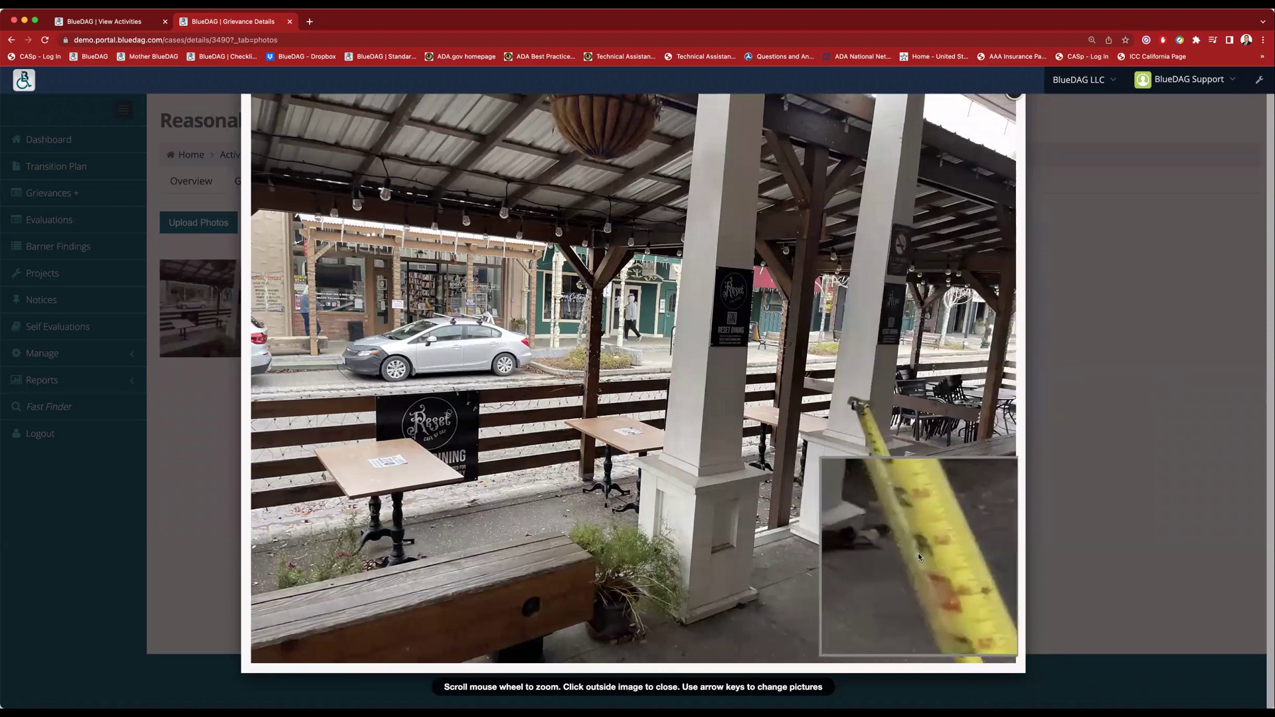
scroll(918, 552, down, 5)
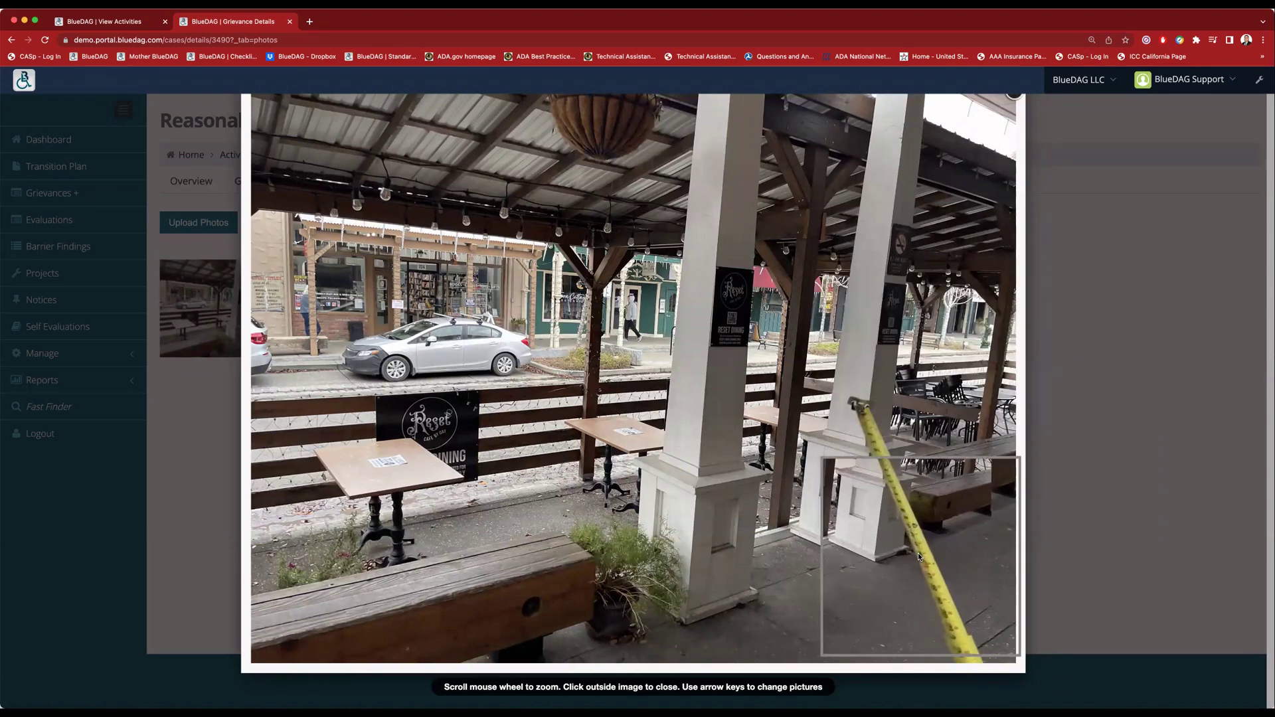
click(1090, 515)
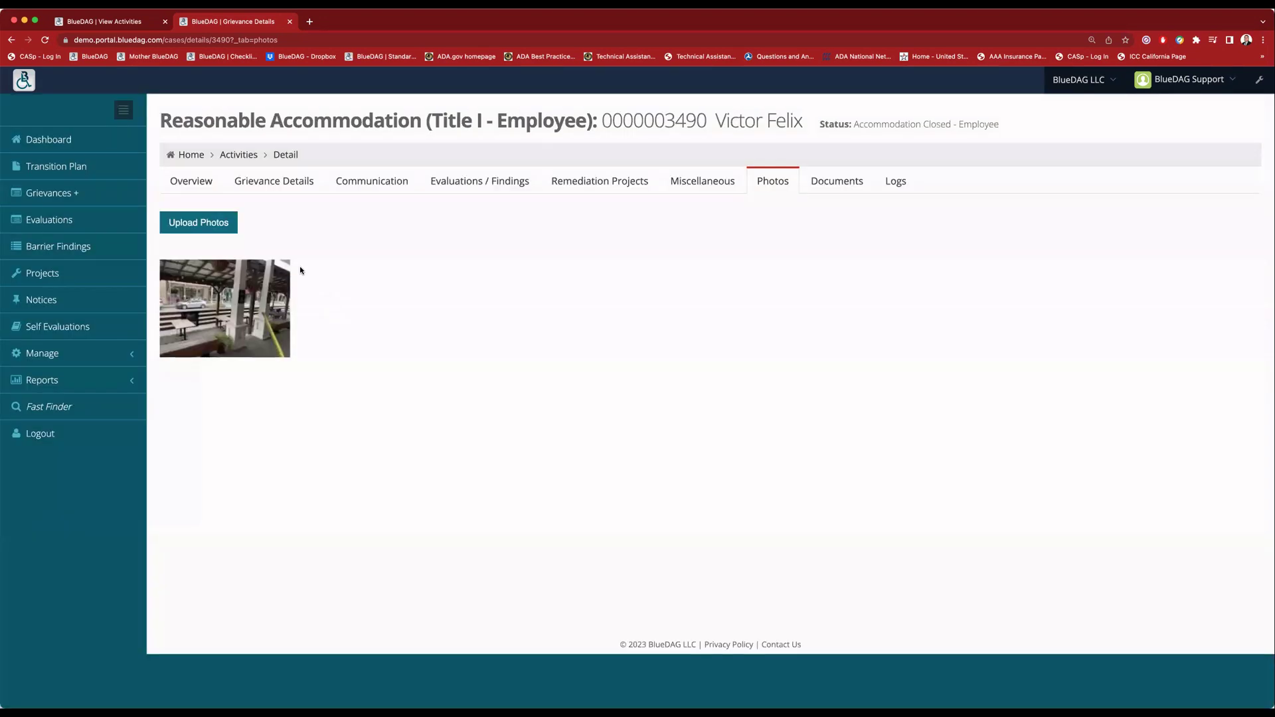
Step: Open the uploaded photo for editing and draw a red ellipse around the large foreground table
mouse_move(255, 279)
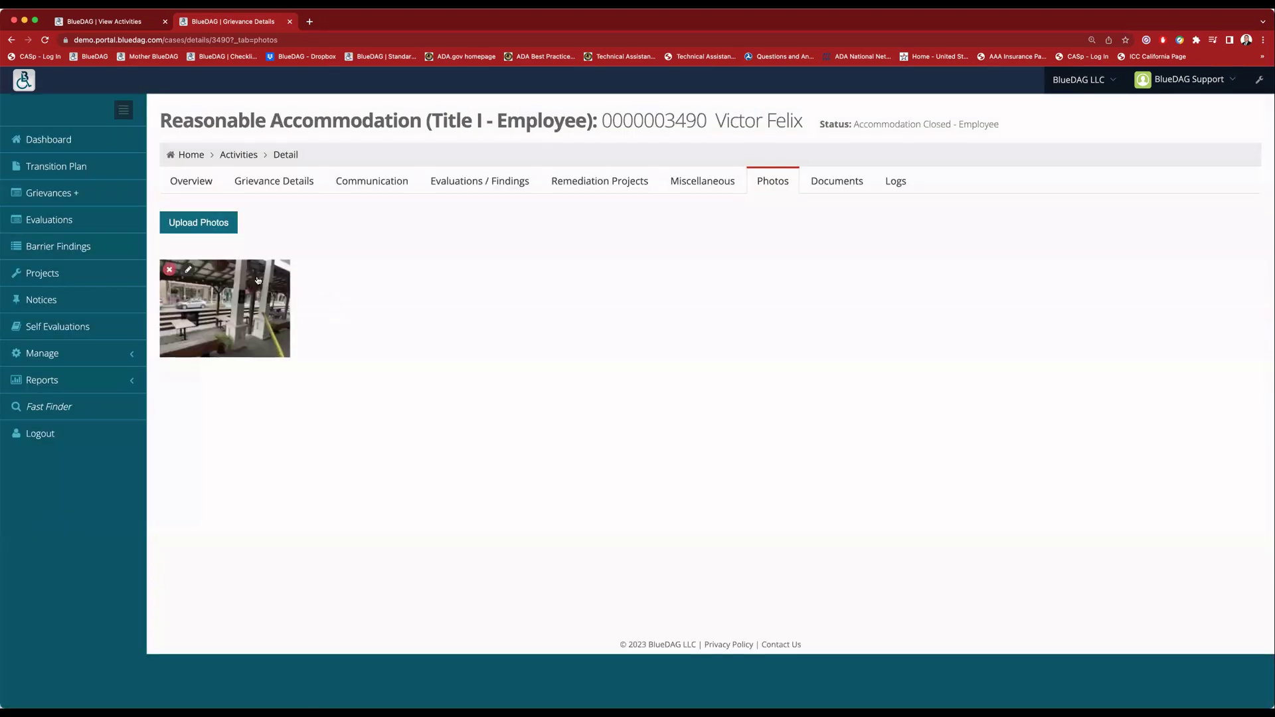
click(187, 273)
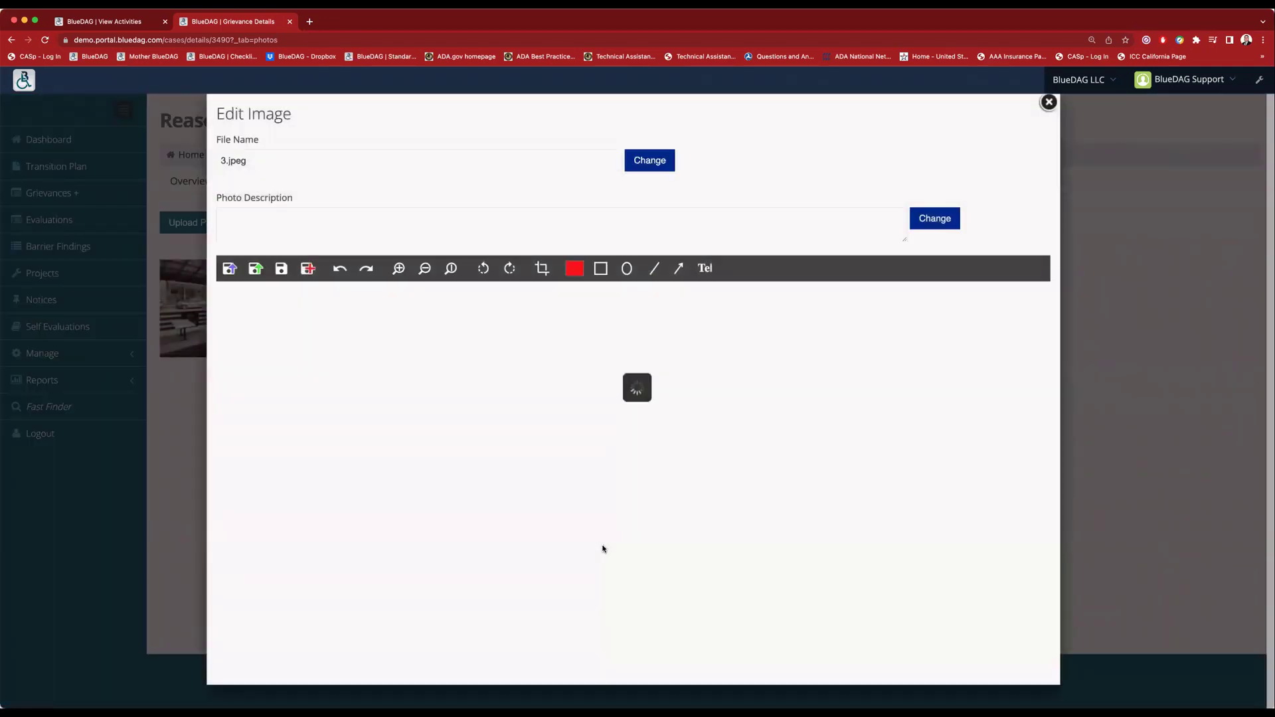
scroll(604, 550, down, 5)
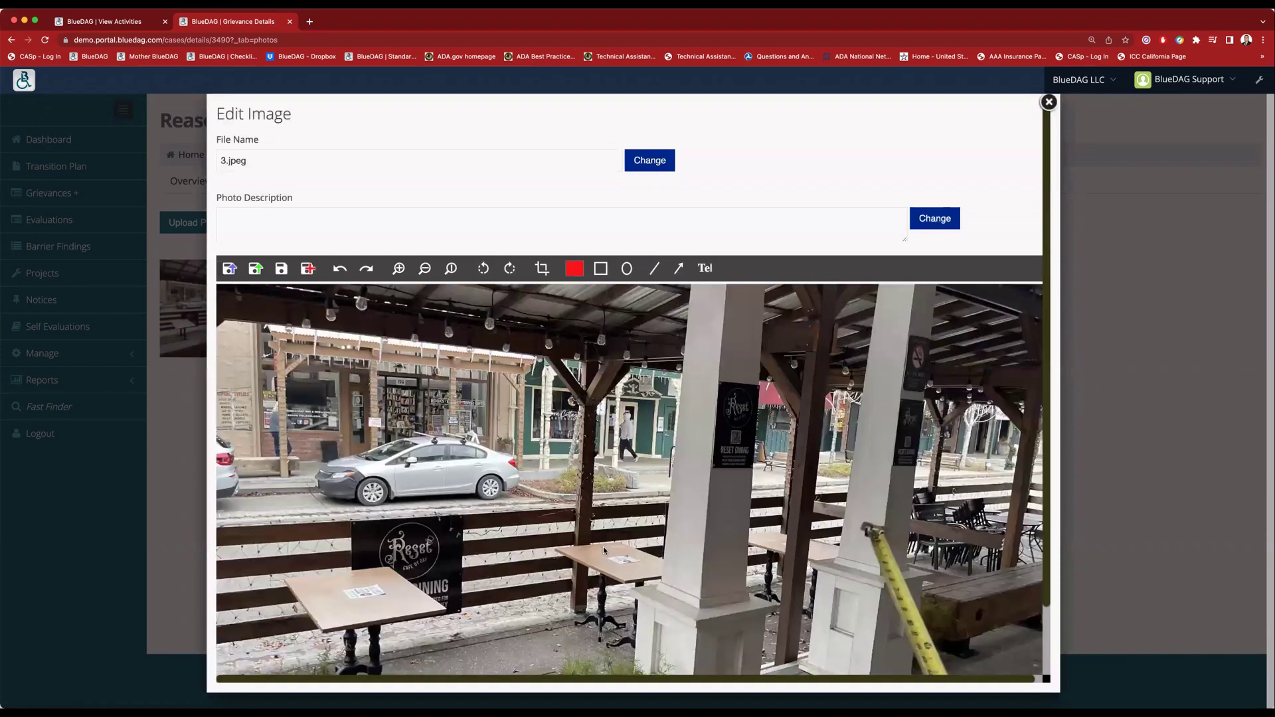
scroll(626, 550, down, 2)
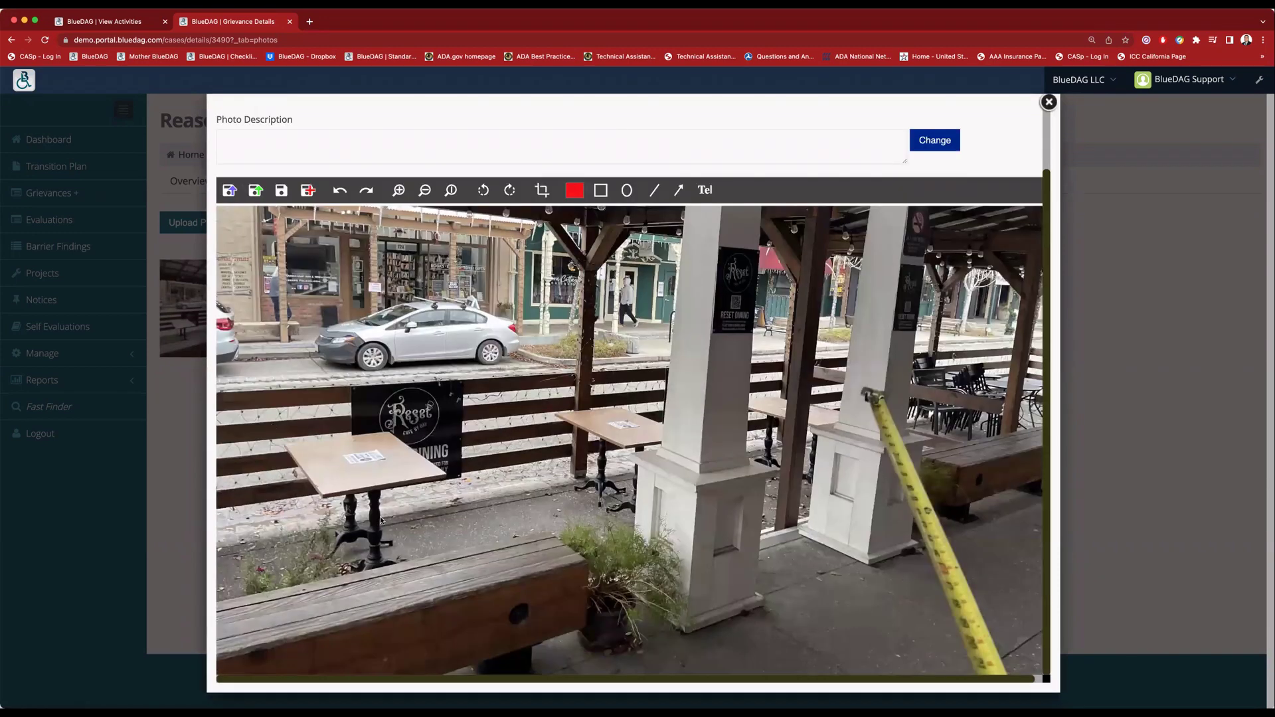
click(627, 190)
drag(278, 380, 495, 550)
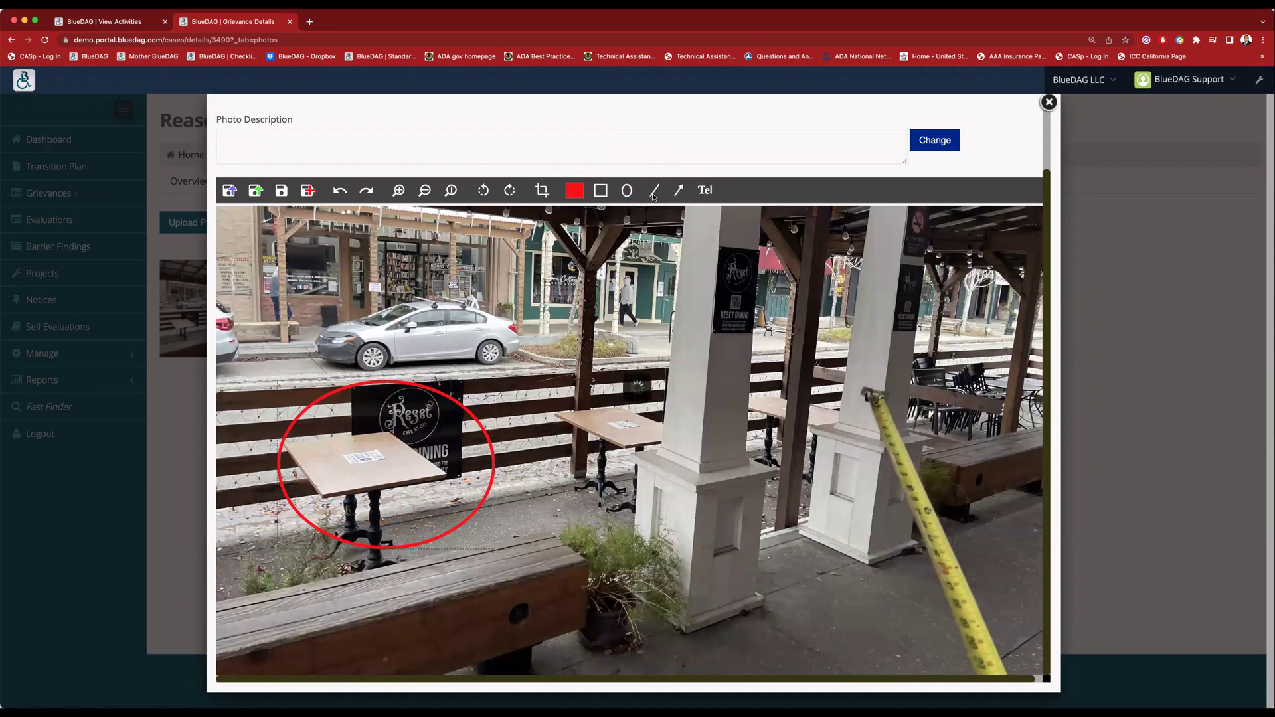
Step: Enter "Non accessible table" as the photo description and save the annotated image as a separate photo
scroll(232, 210, up, 2)
click(233, 218)
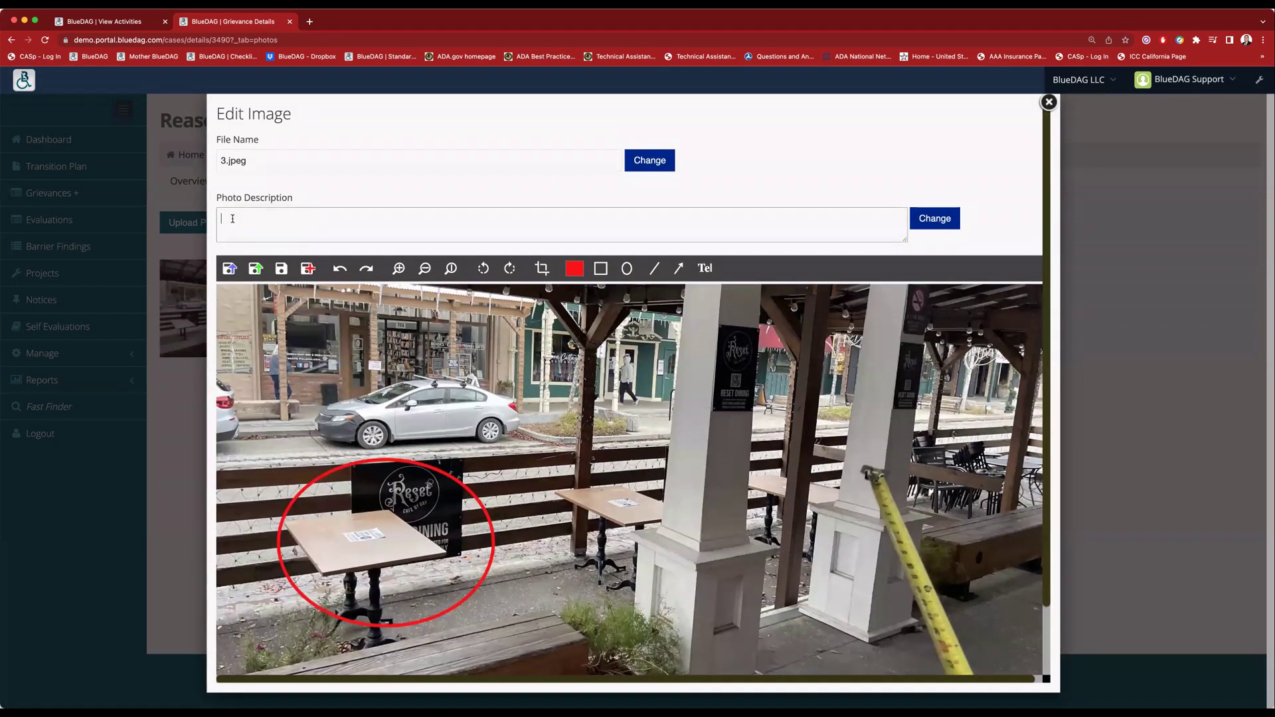
text(Non accessible table)
click(230, 268)
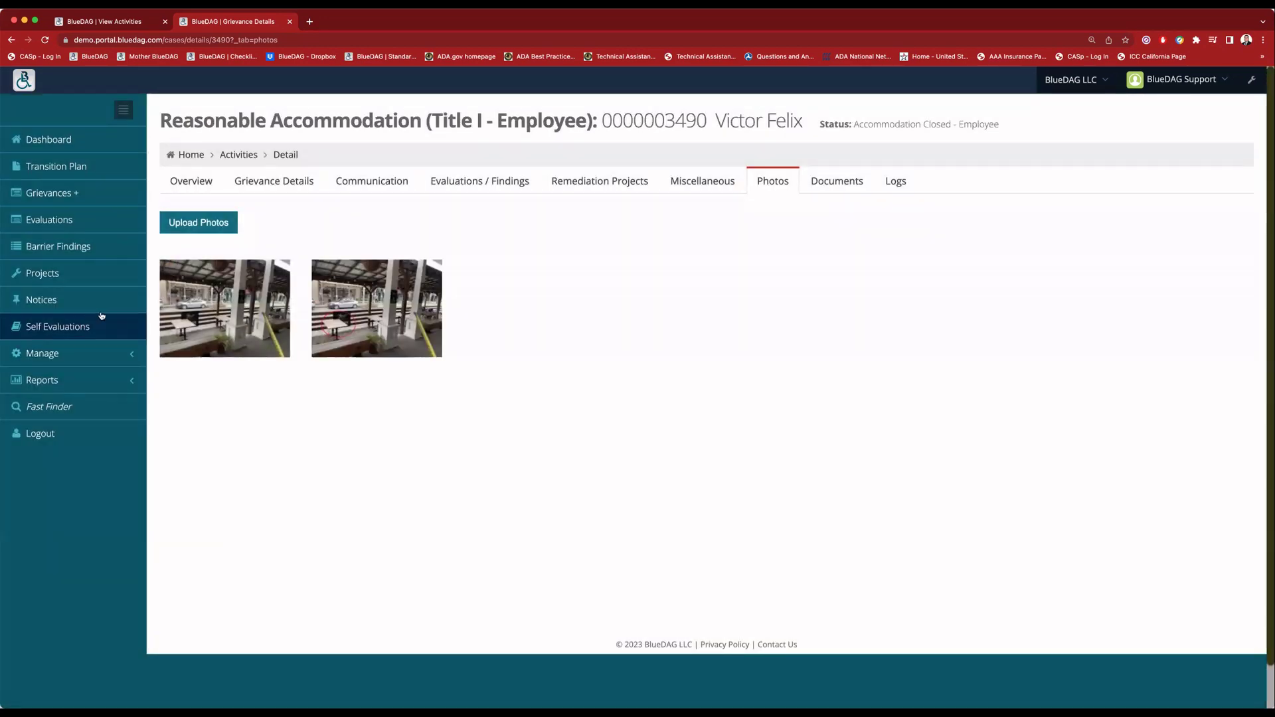
Step: Delete the original photo without the annotation from the grievance's photos
mouse_move(326, 344)
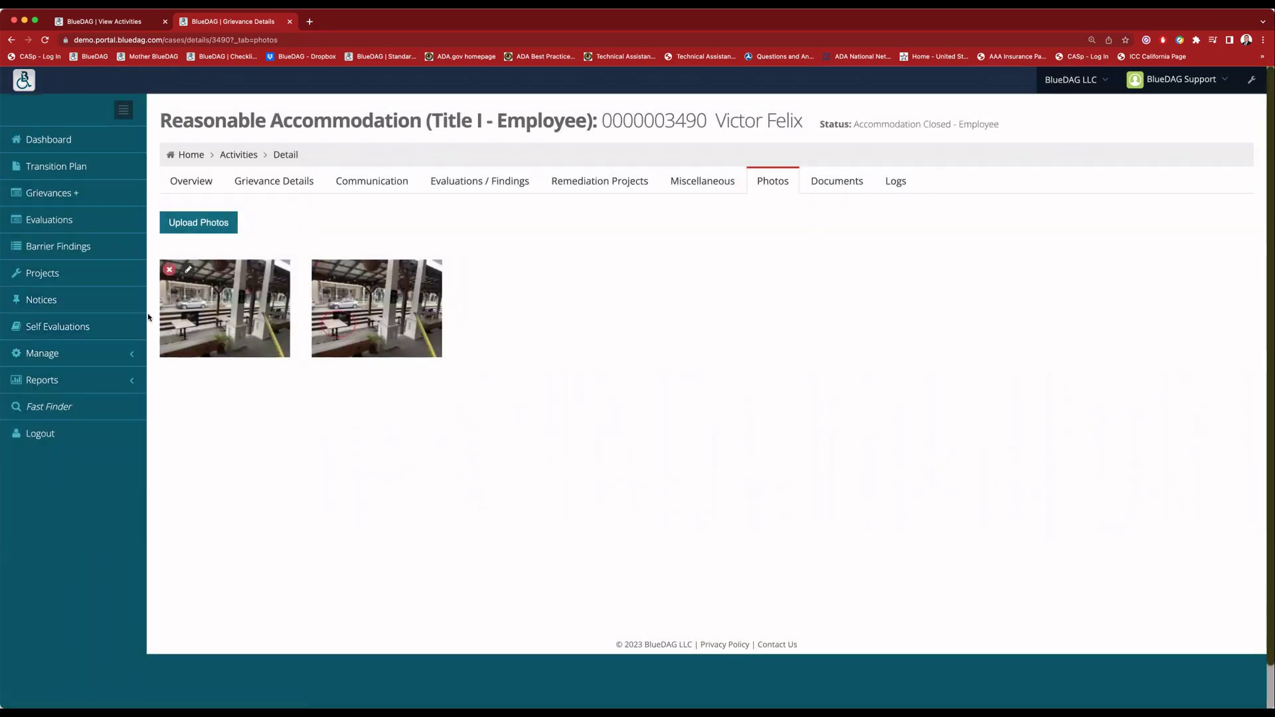
click(170, 270)
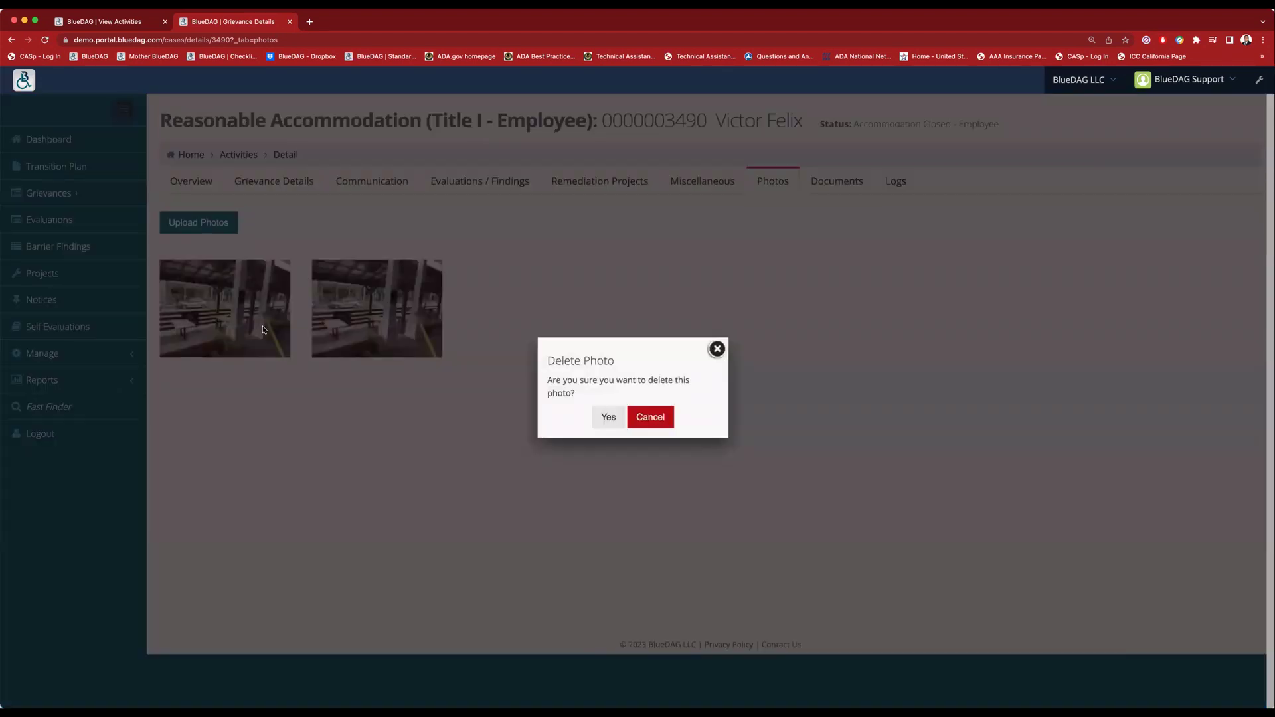
click(610, 416)
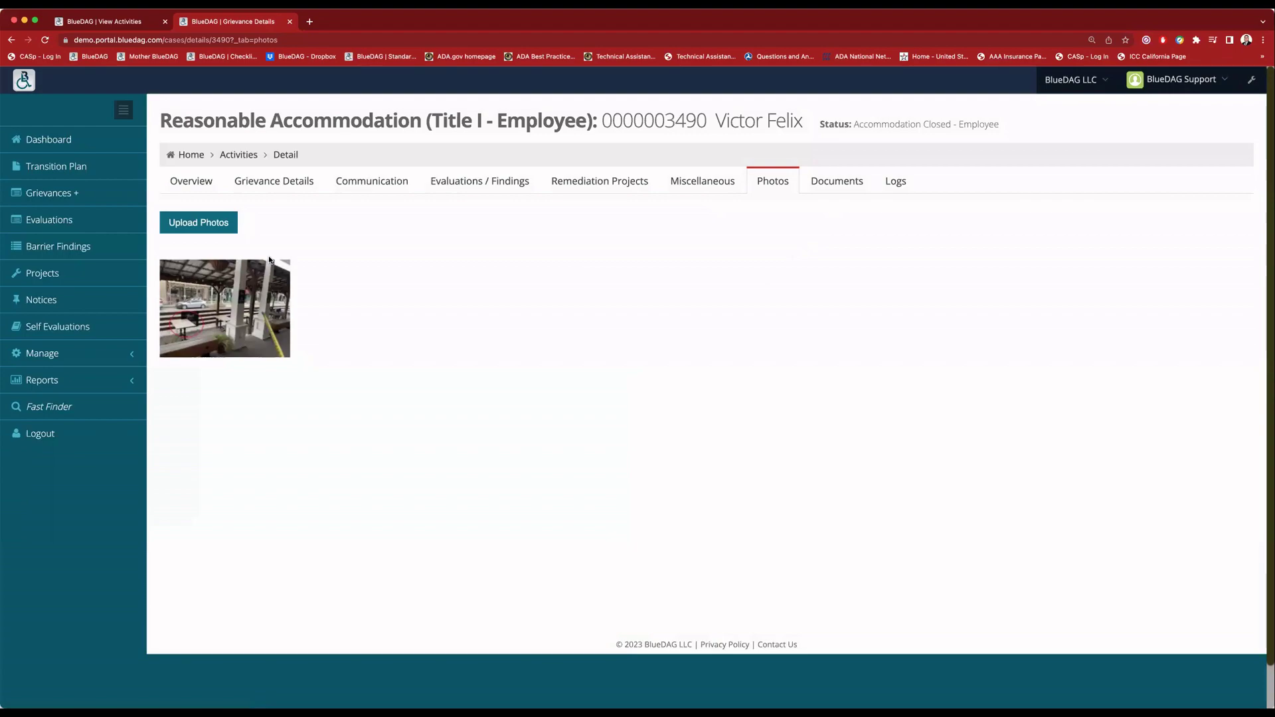
Step: Upload the photo held on the clipboard to the grievance's photos, leaving duplicate skipping off
click(199, 223)
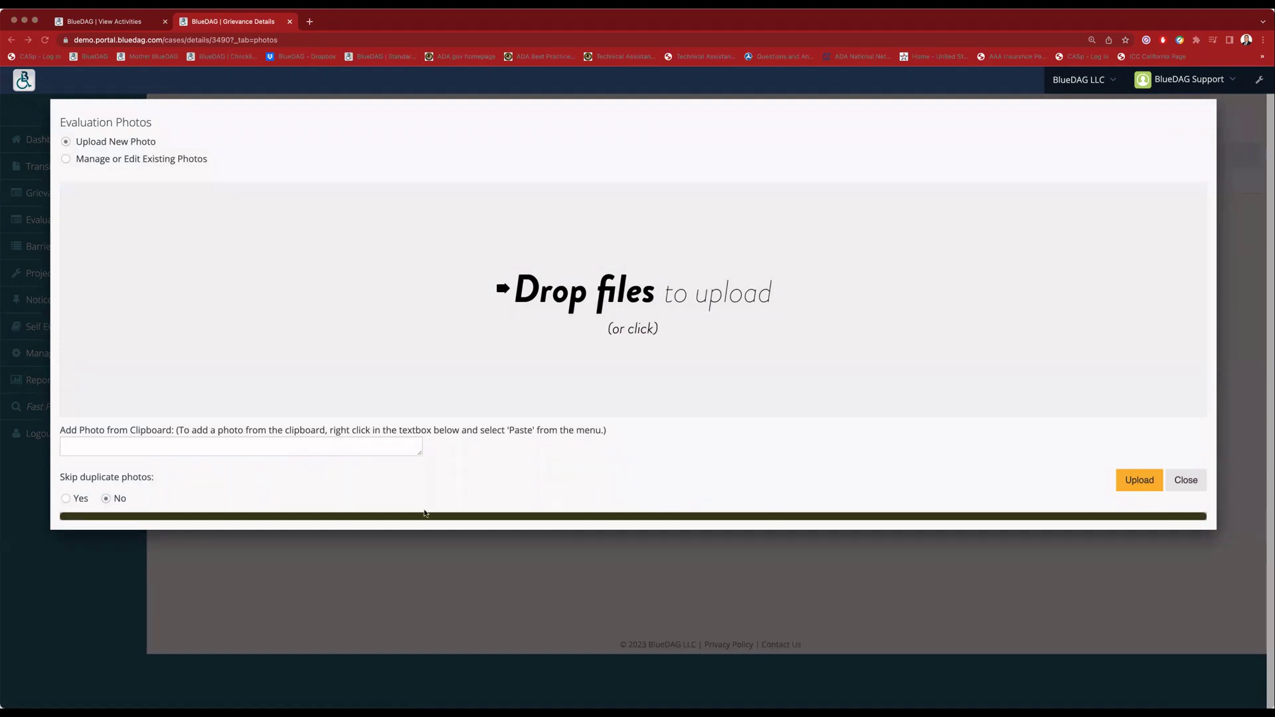
click(124, 451)
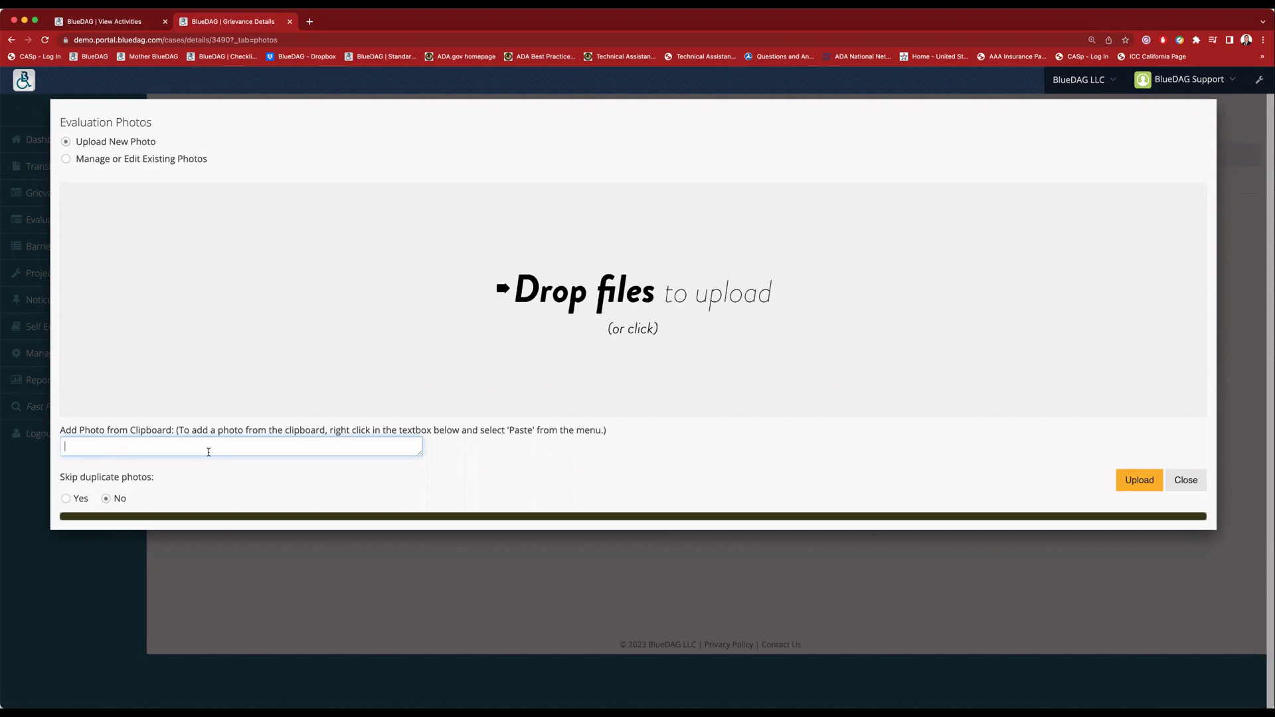
key(super+v)
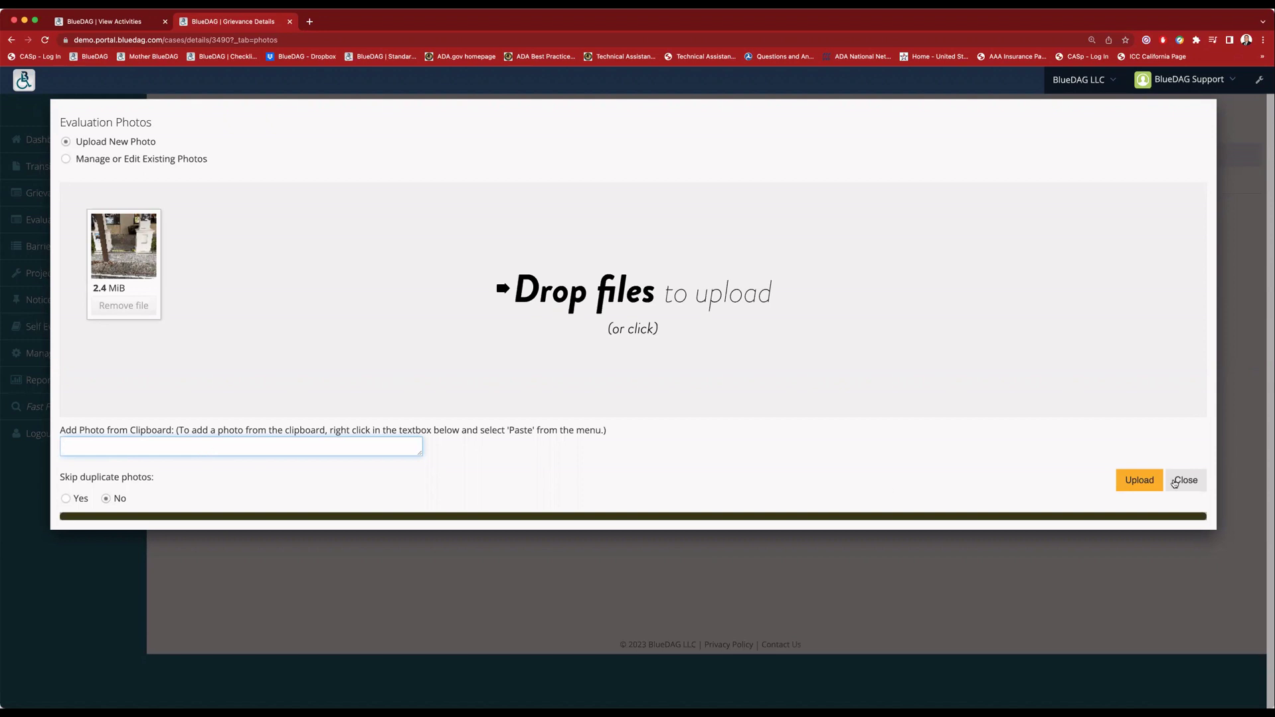
click(1140, 480)
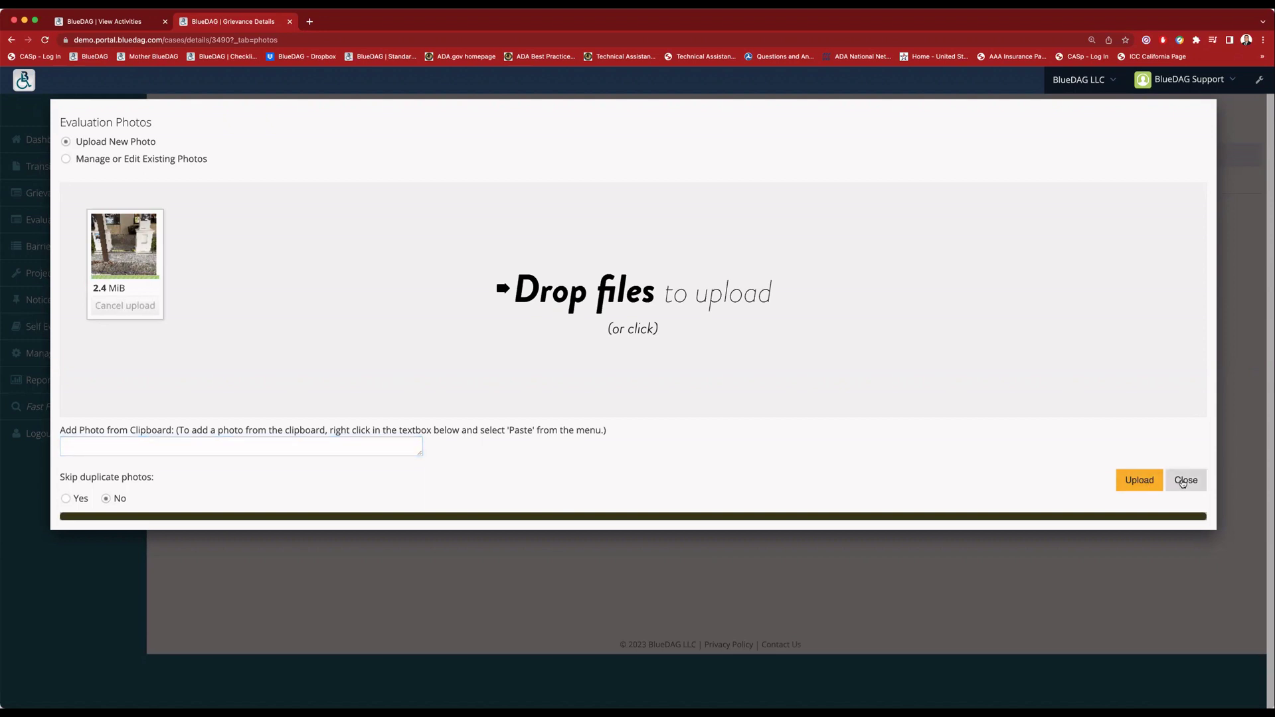
click(1187, 480)
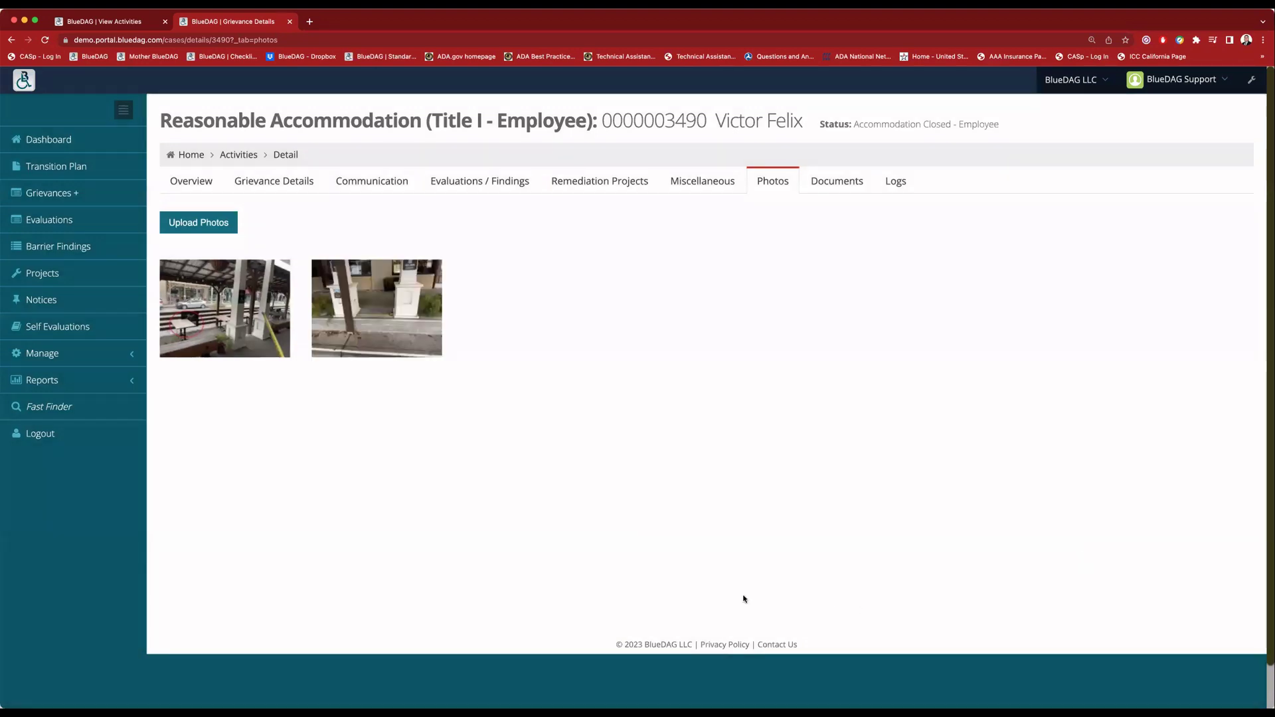
Step: Review the grievance's recorded Interview Requester step data, including the full comments and the available request types
click(711, 183)
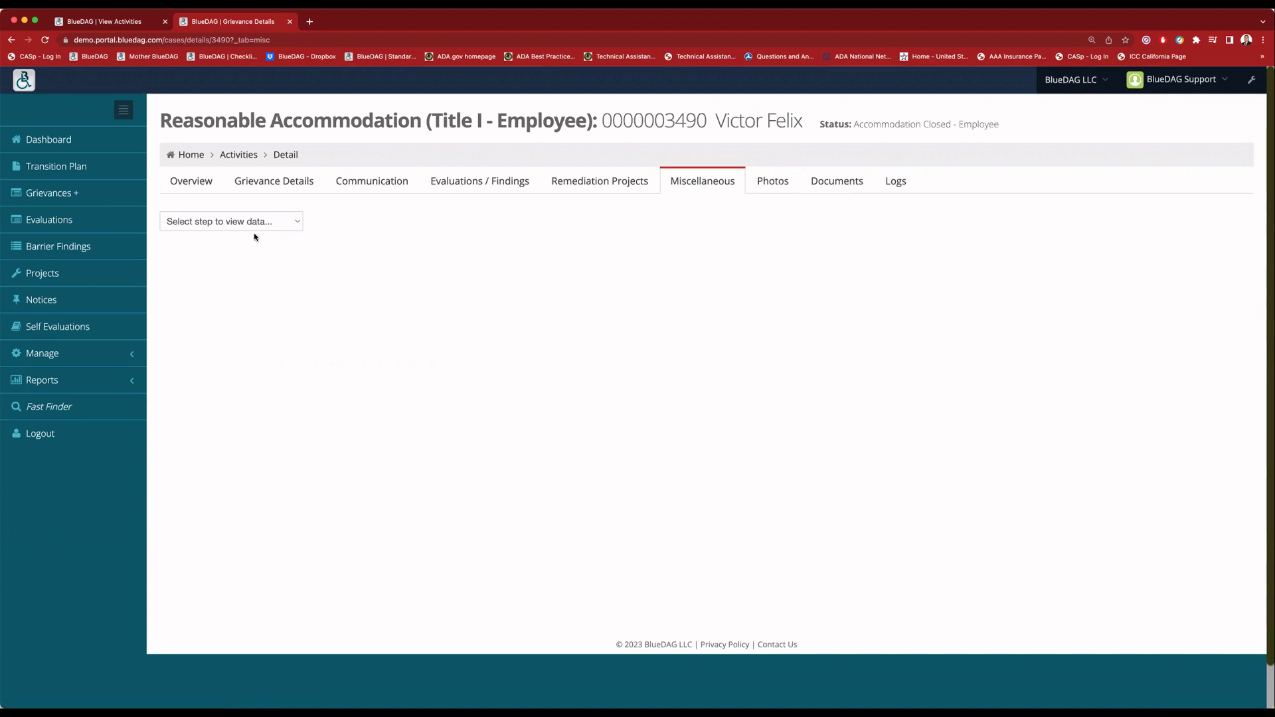
click(290, 229)
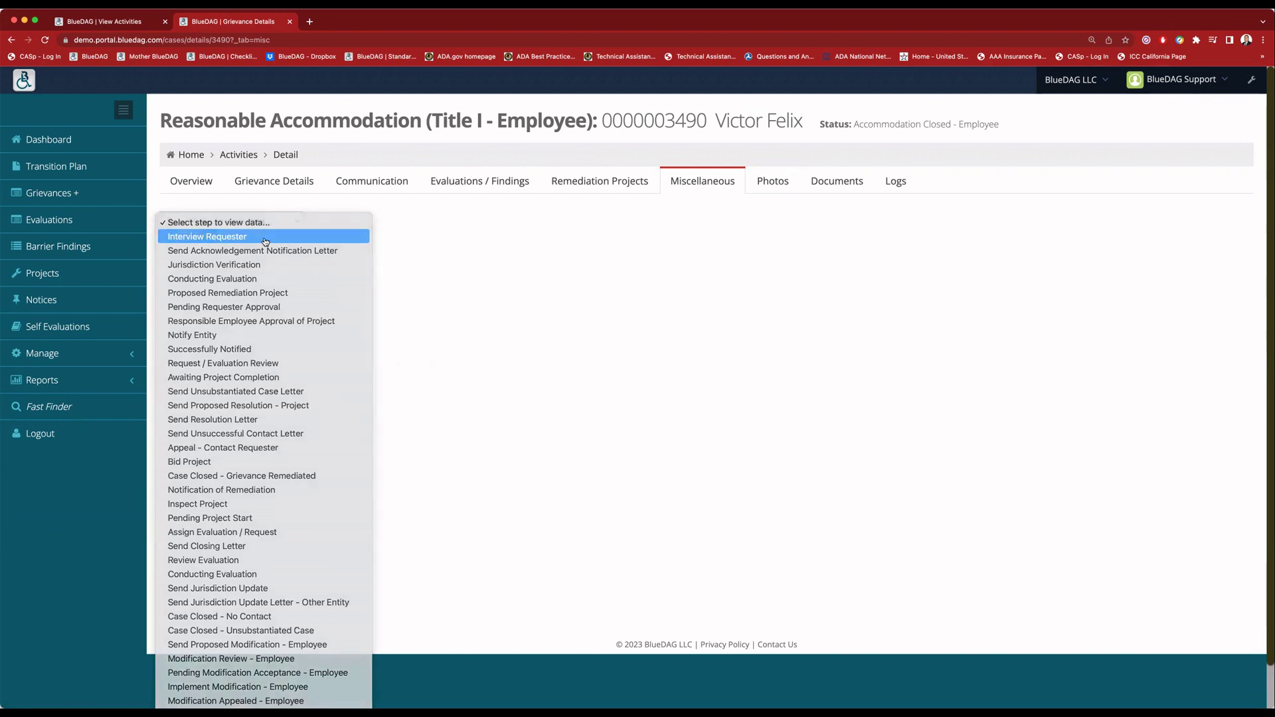
click(265, 239)
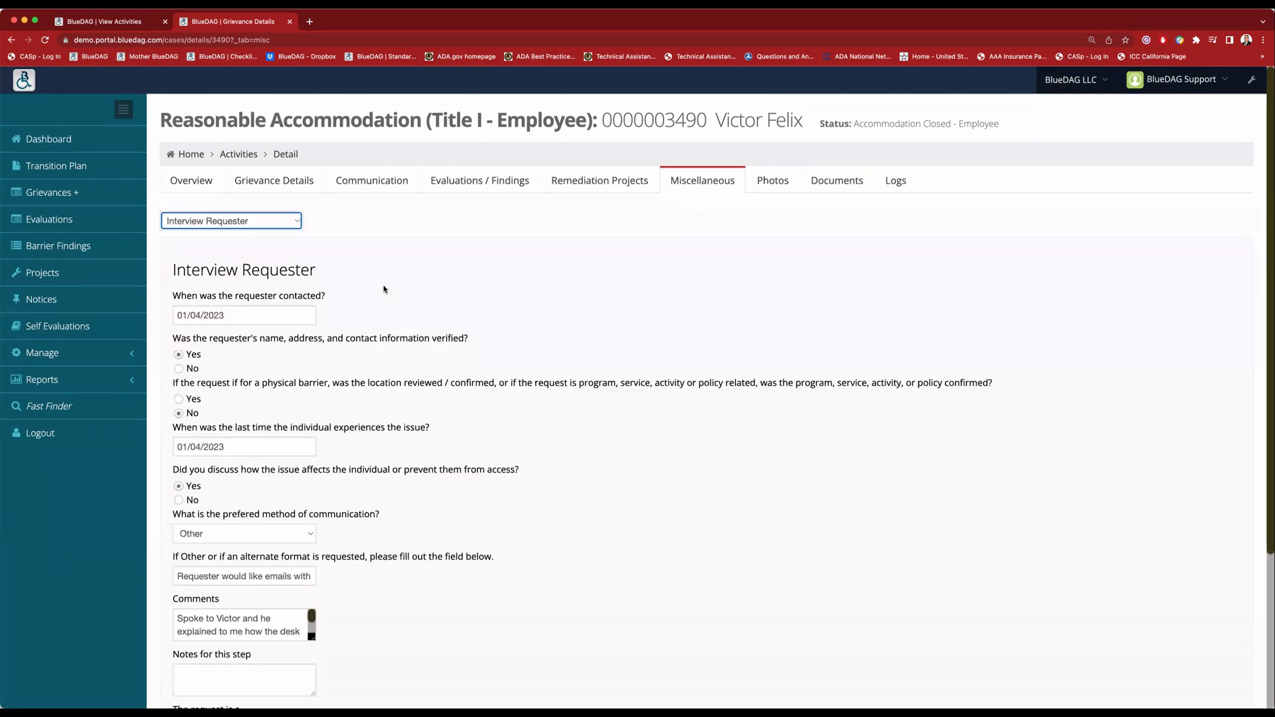
scroll(384, 288, down, 3)
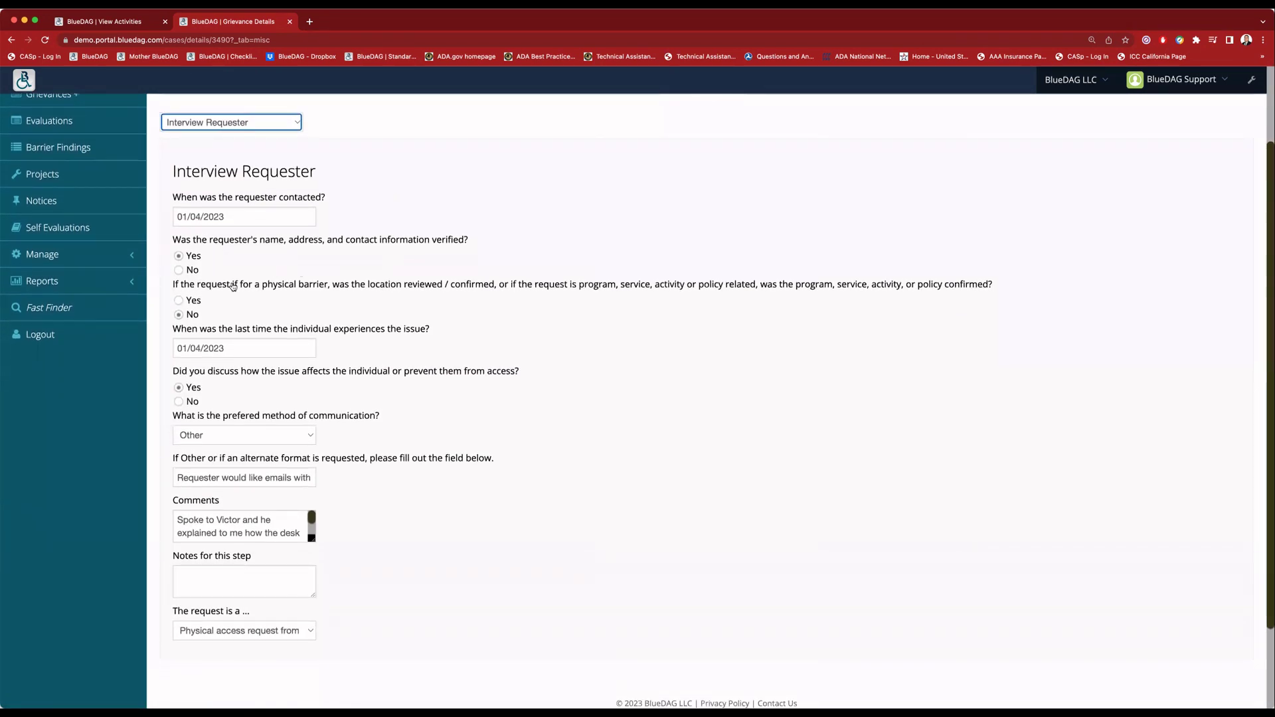
scroll(313, 379, down, 3)
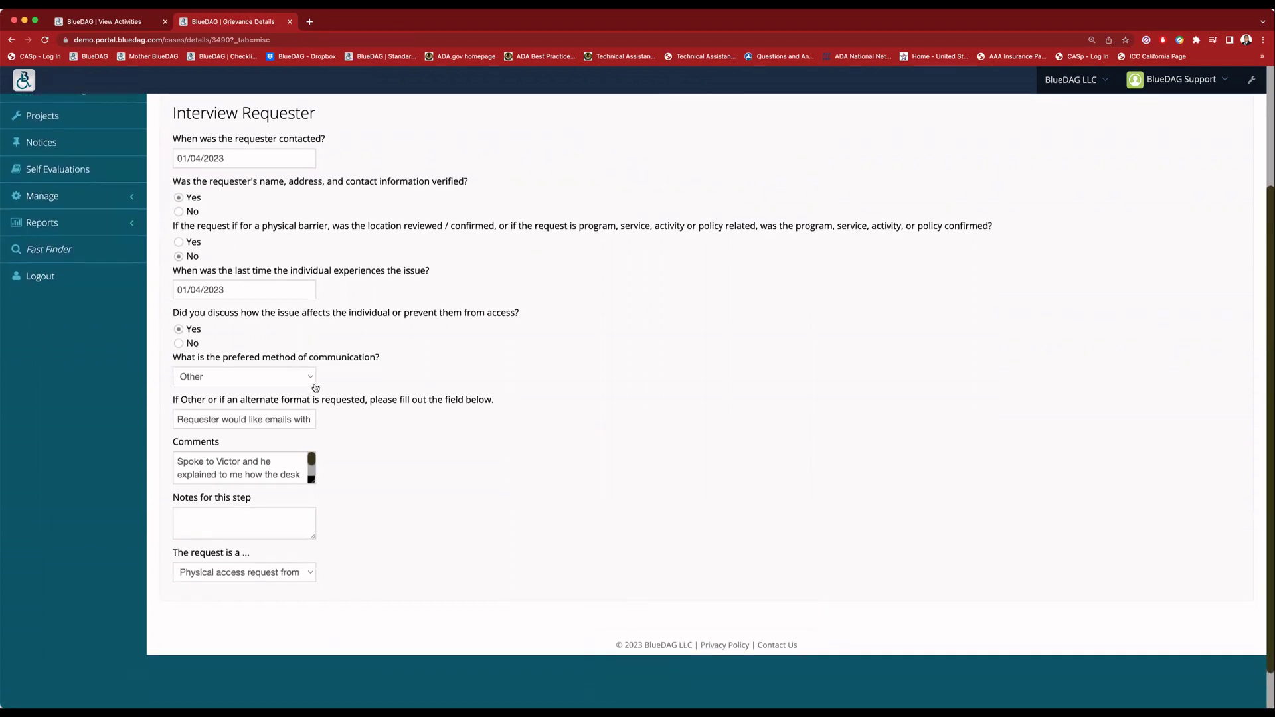
drag(312, 453, 313, 495)
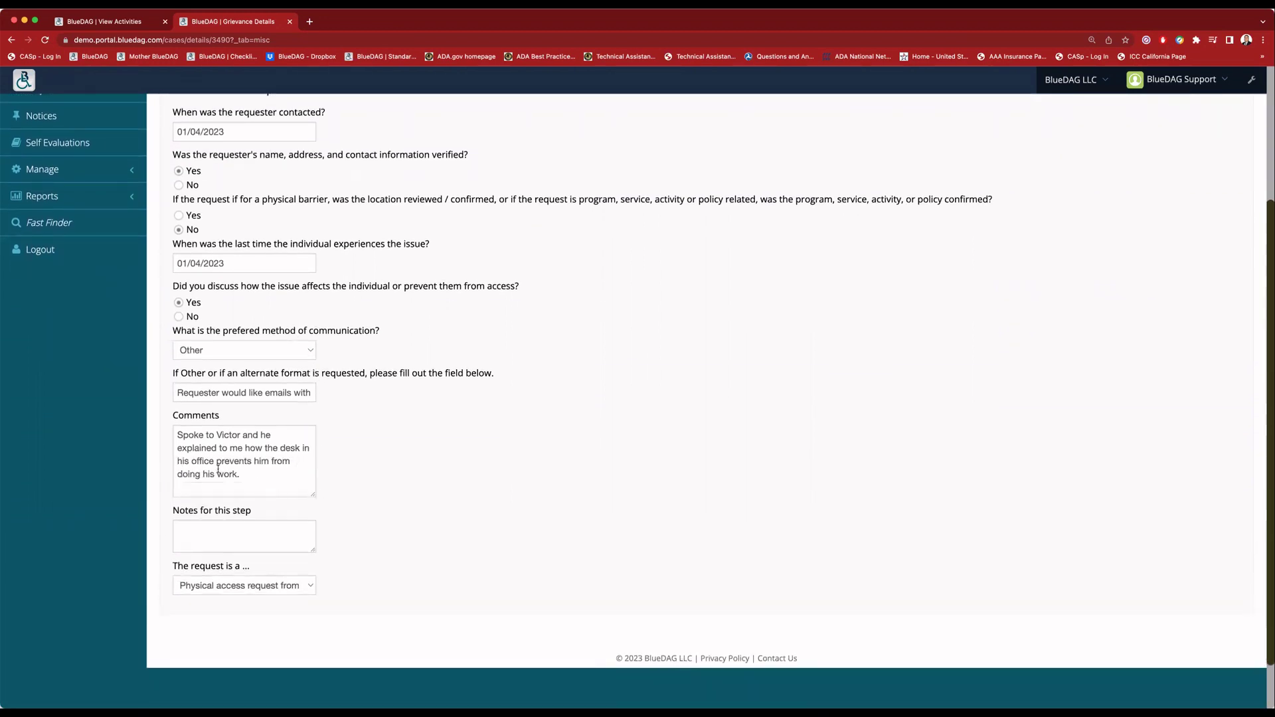
scroll(306, 526, down, 2)
click(292, 526)
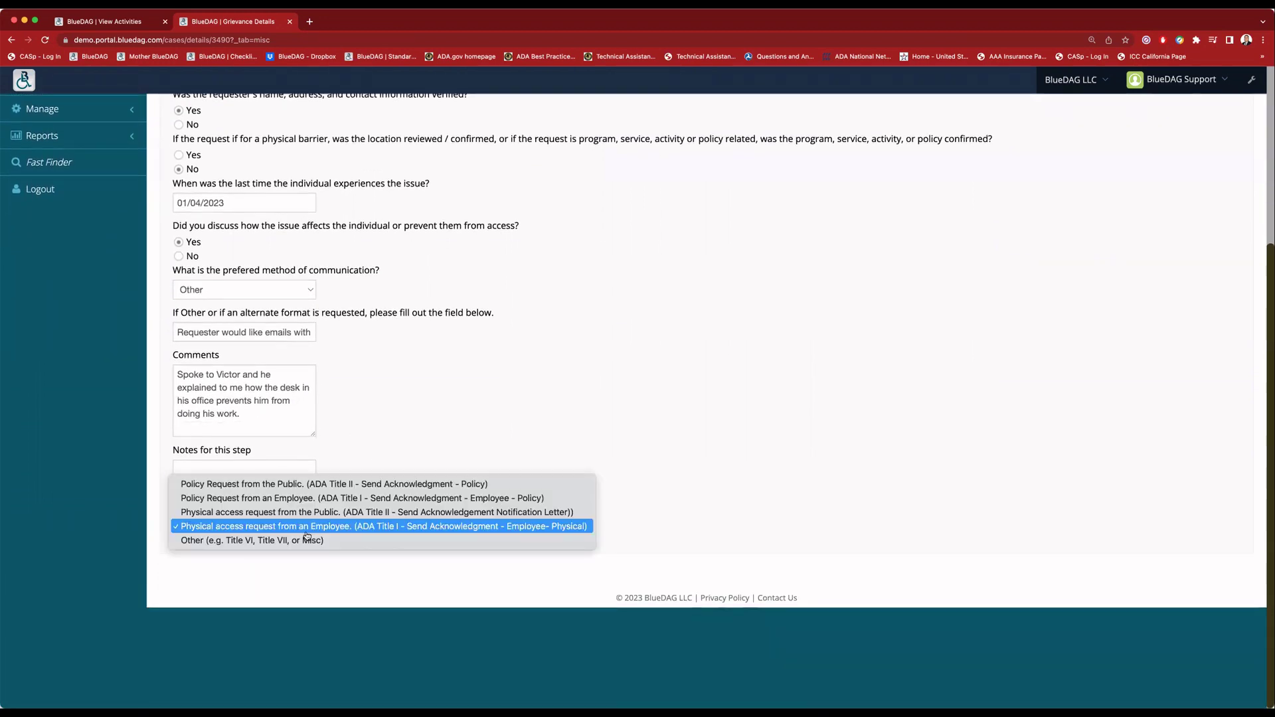
click(810, 510)
scroll(487, 493, up, 5)
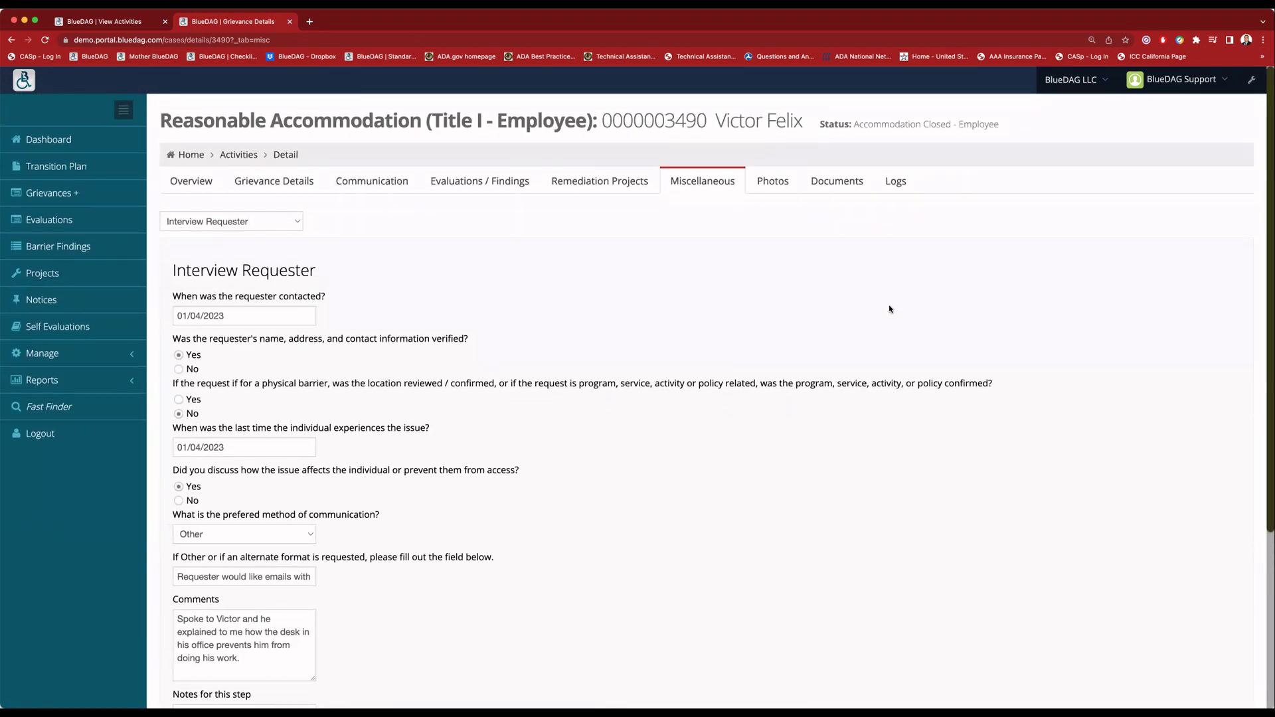
Step: Generate a grievance report, adding the Jurisdiction Verification, Evaluation Details, Evaluation Acceptance, Project Details and Appeal Details sections
click(188, 187)
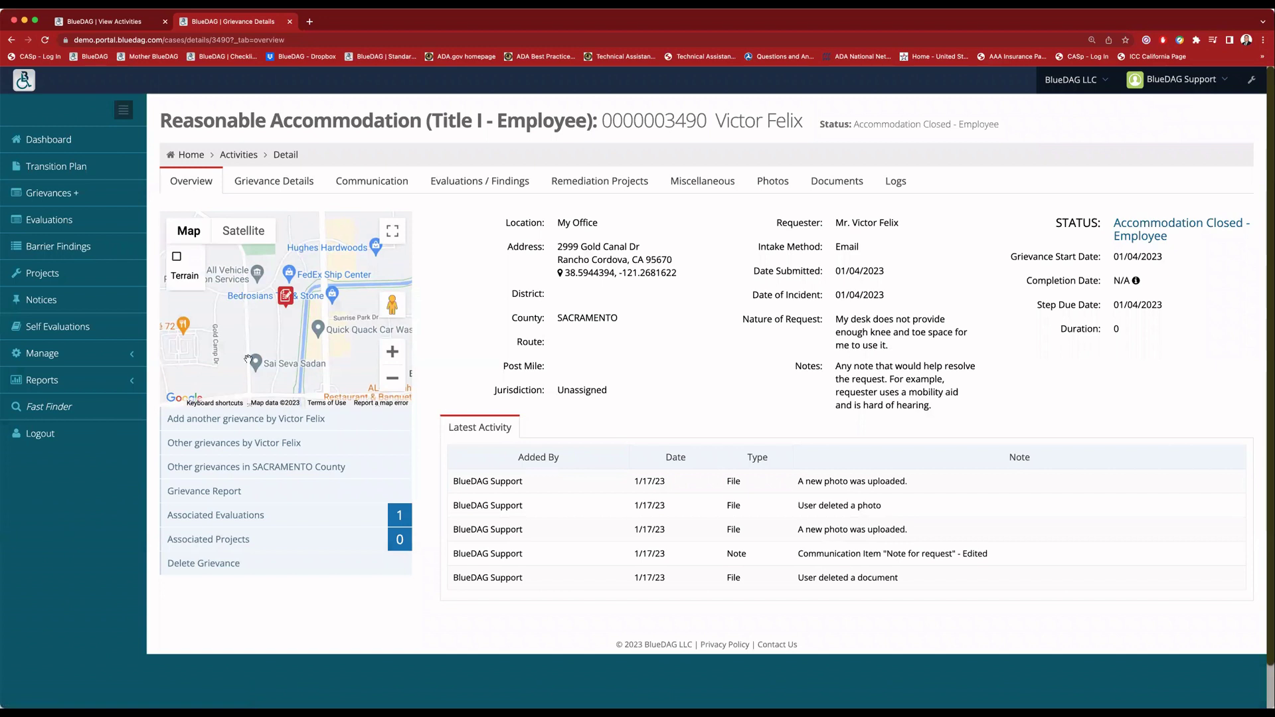
click(243, 491)
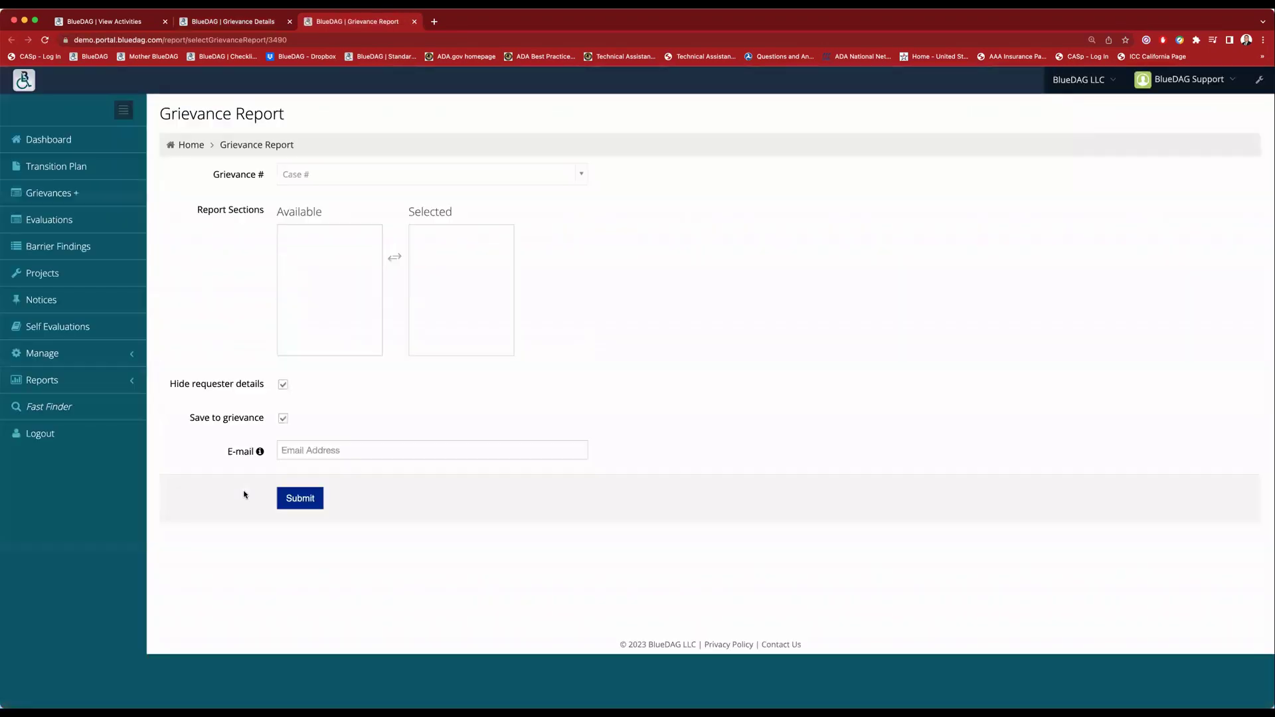
click(317, 233)
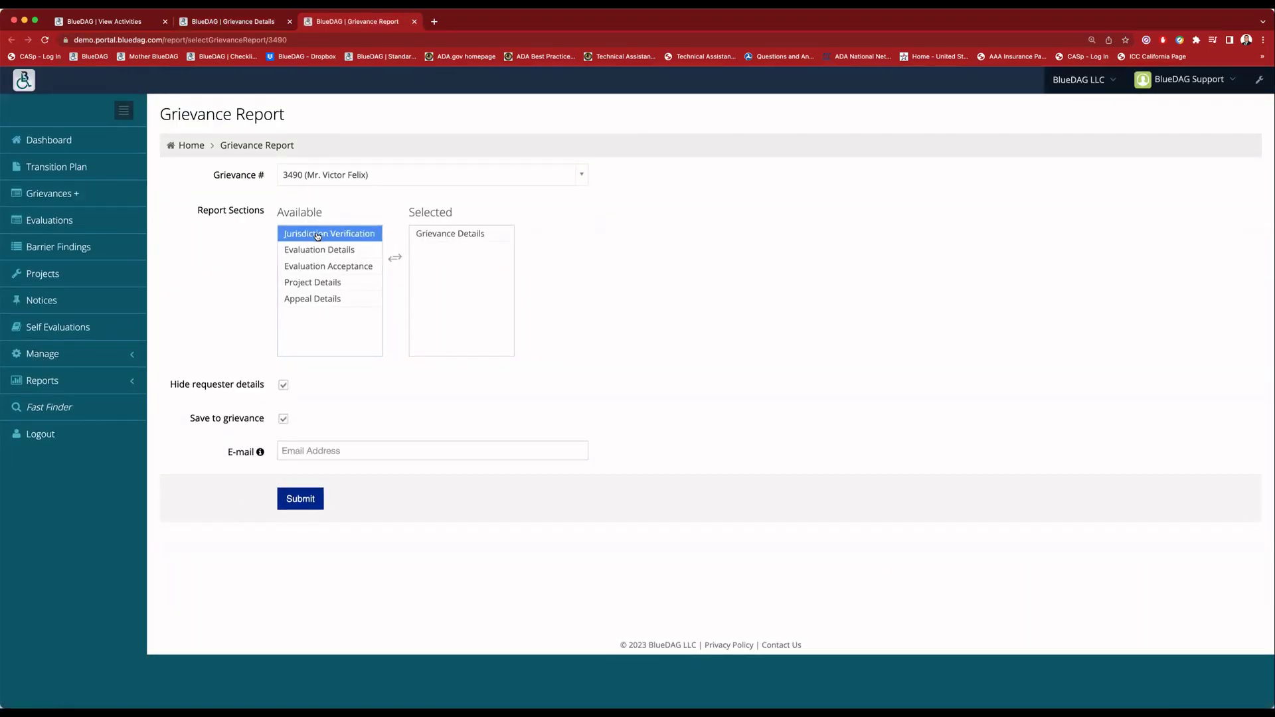
click(318, 235)
click(318, 234)
click(318, 234)
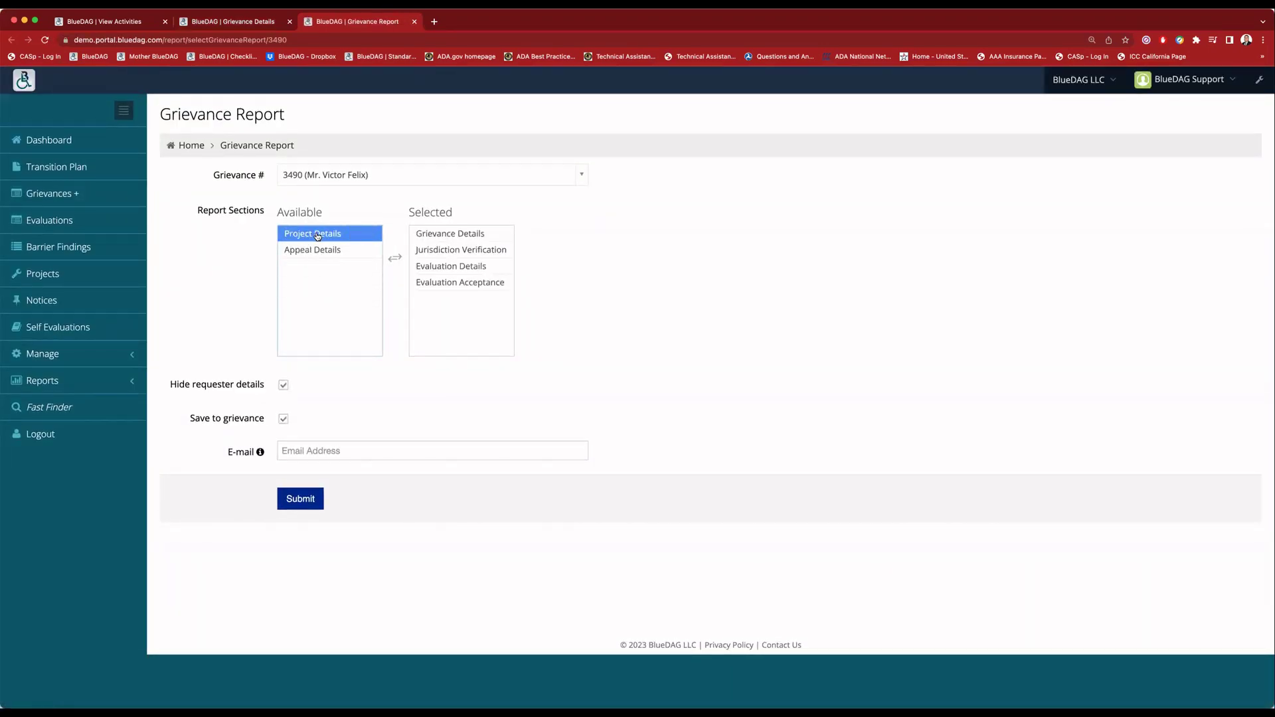
click(317, 234)
click(317, 233)
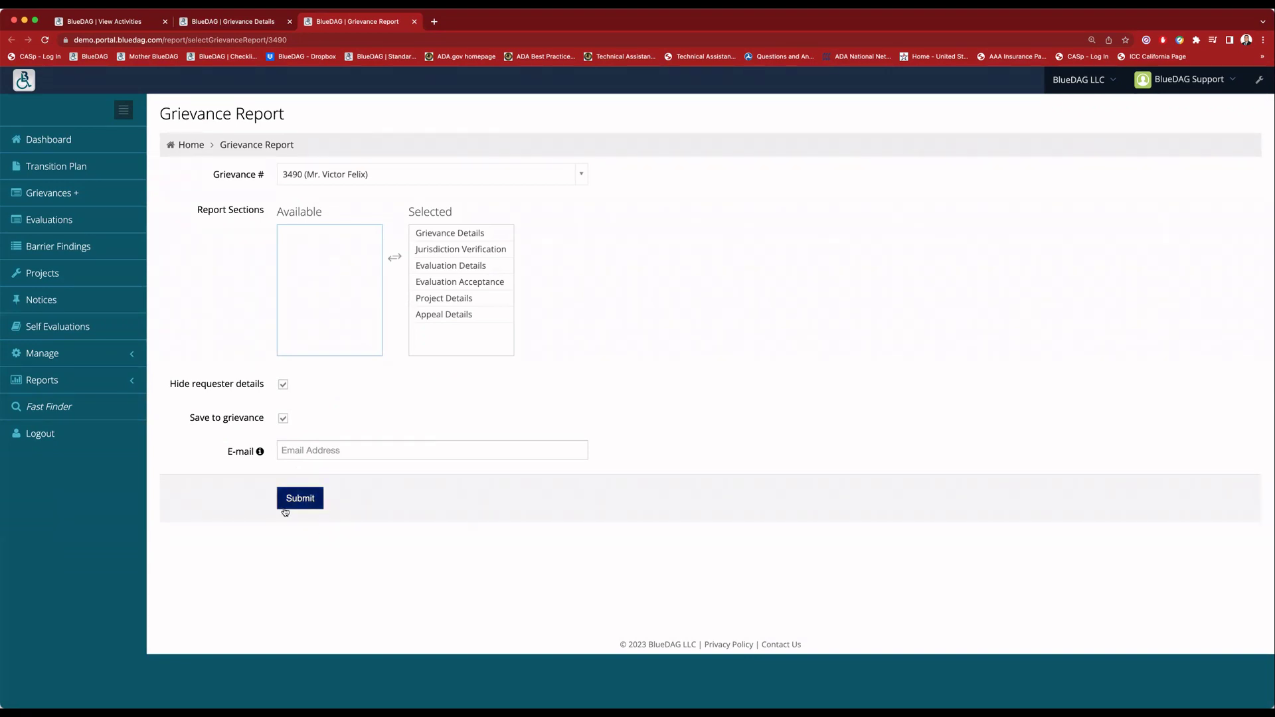
click(302, 500)
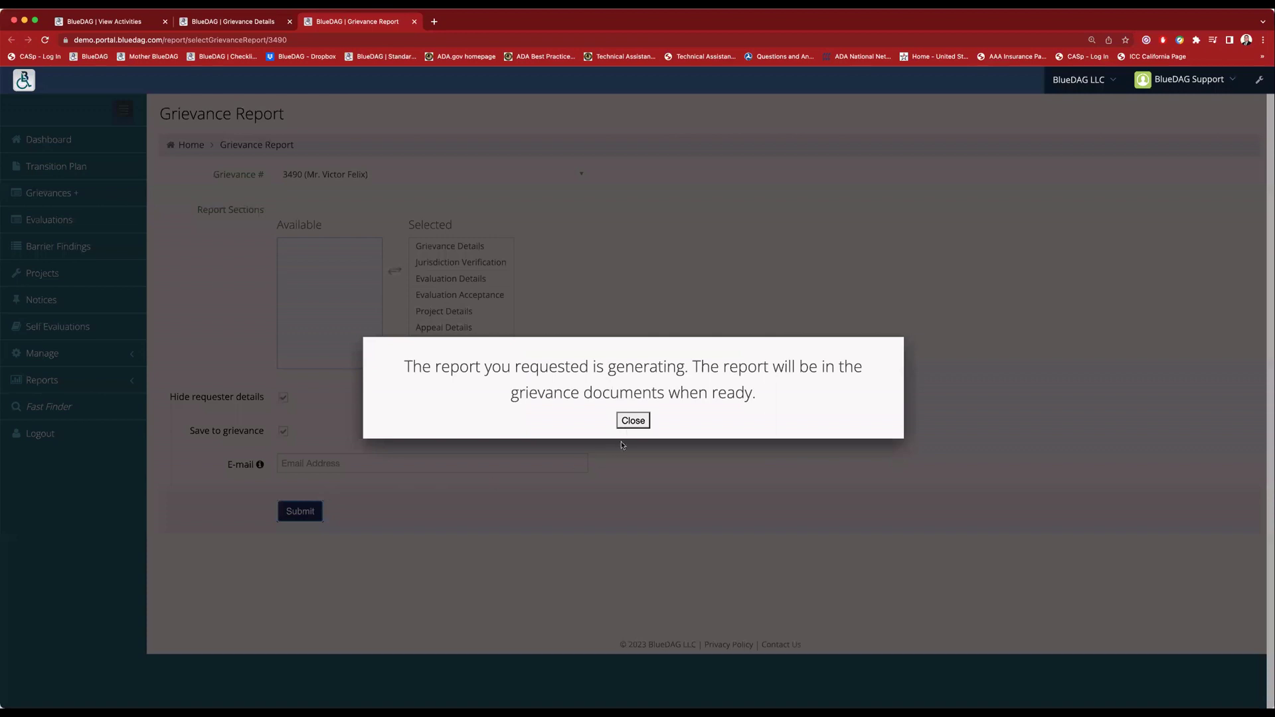
click(633, 420)
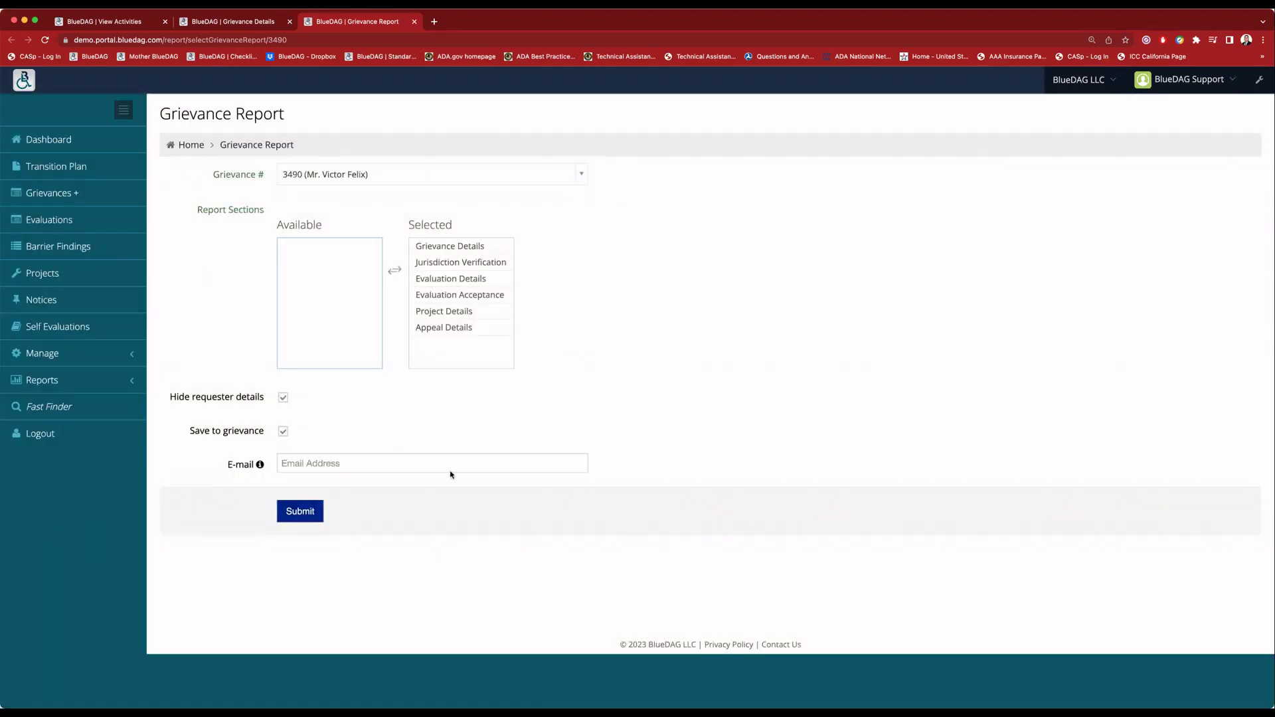
Step: Open the newly generated grievance report PDF from the grievance's documents
click(253, 23)
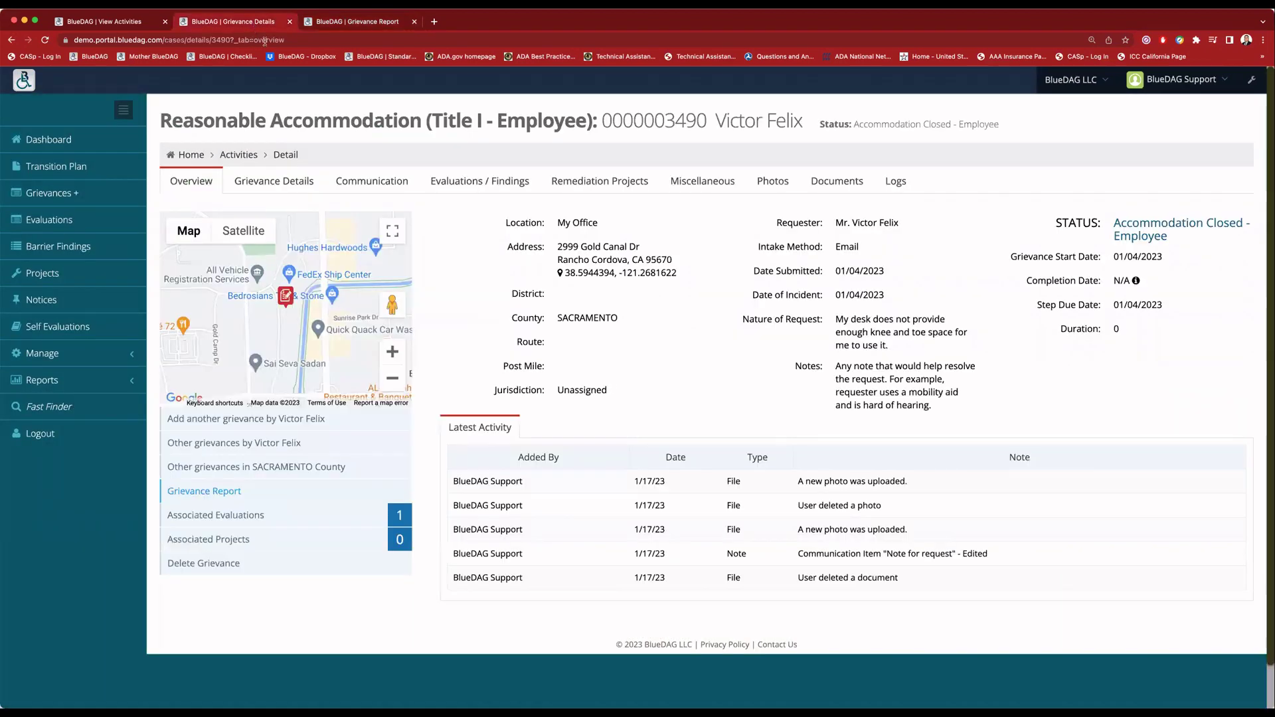
click(837, 184)
drag(764, 328, 731, 329)
drag(368, 331, 165, 328)
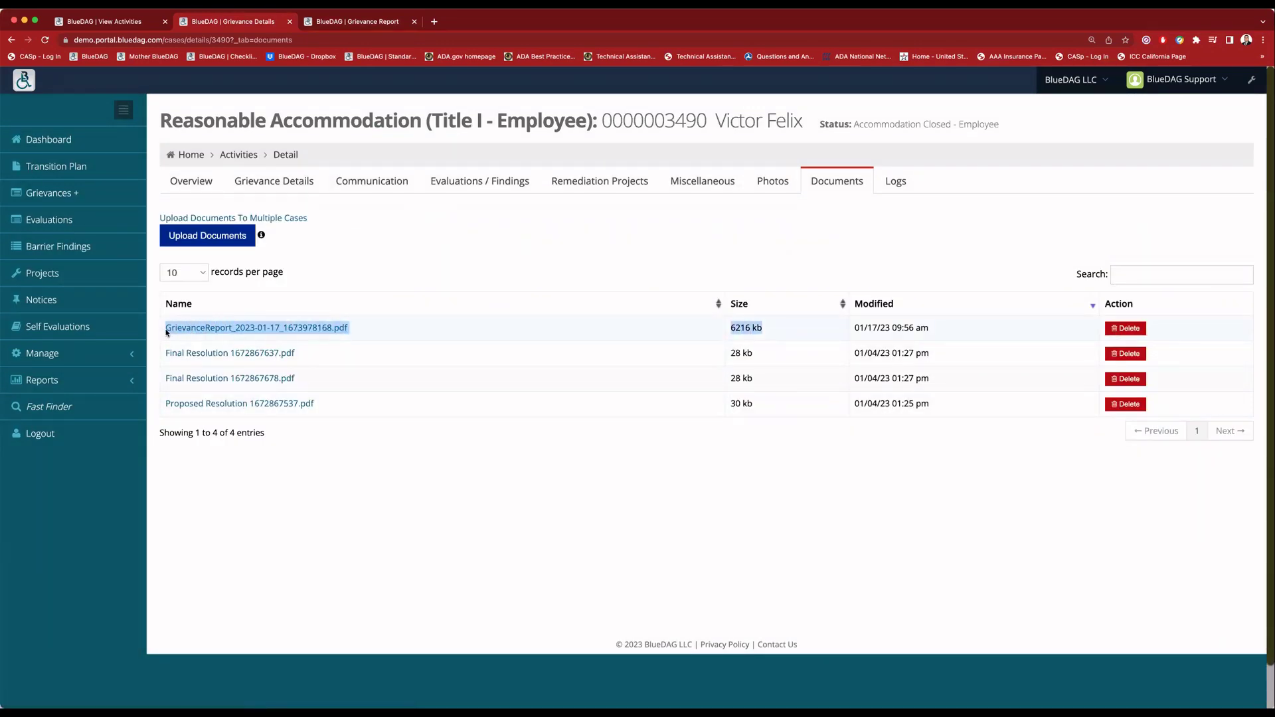
click(336, 332)
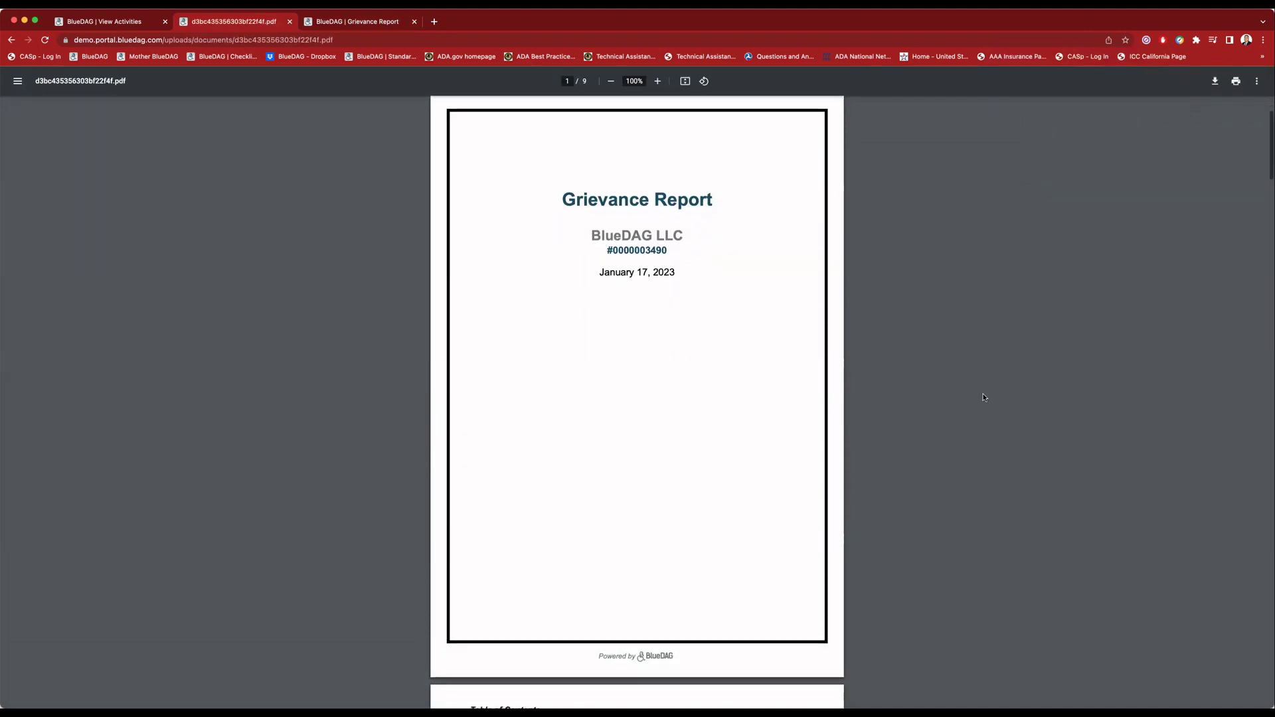
Step: Examine the report's table of contents, grievance details, jurisdiction verification and evaluation findings for Unit 101A
scroll(863, 396, down, 6)
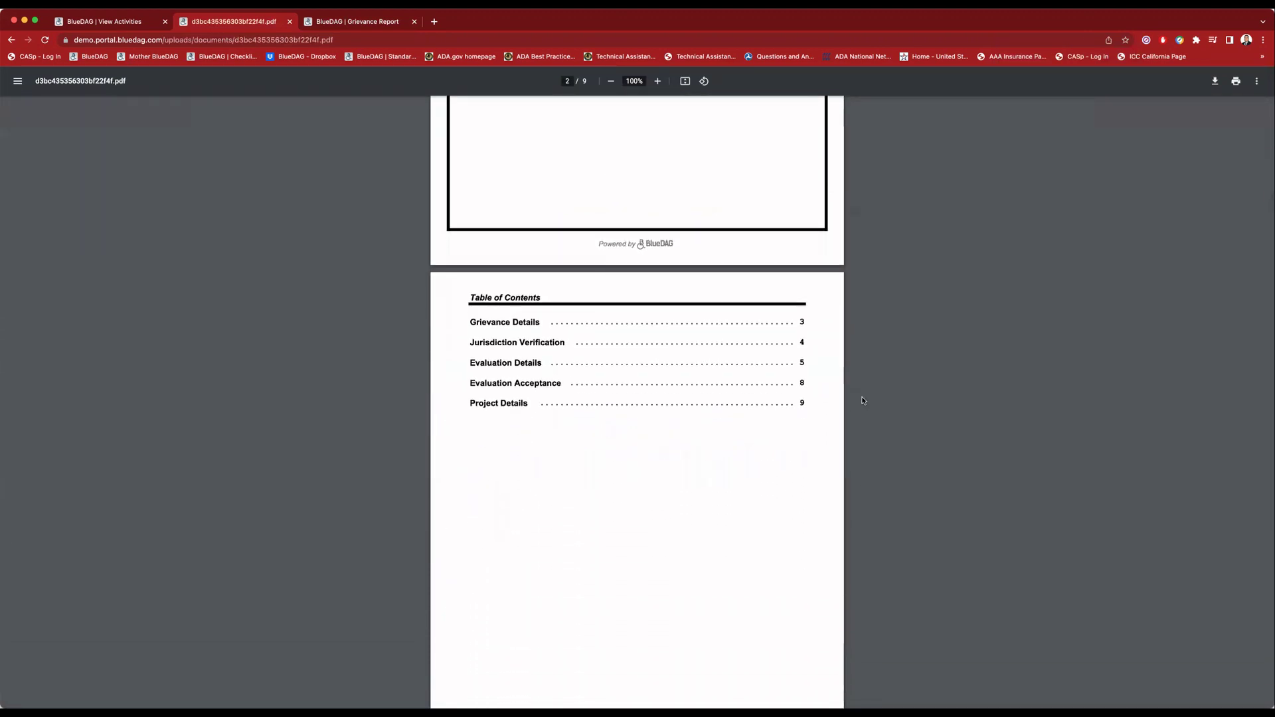
scroll(863, 401, down, 10)
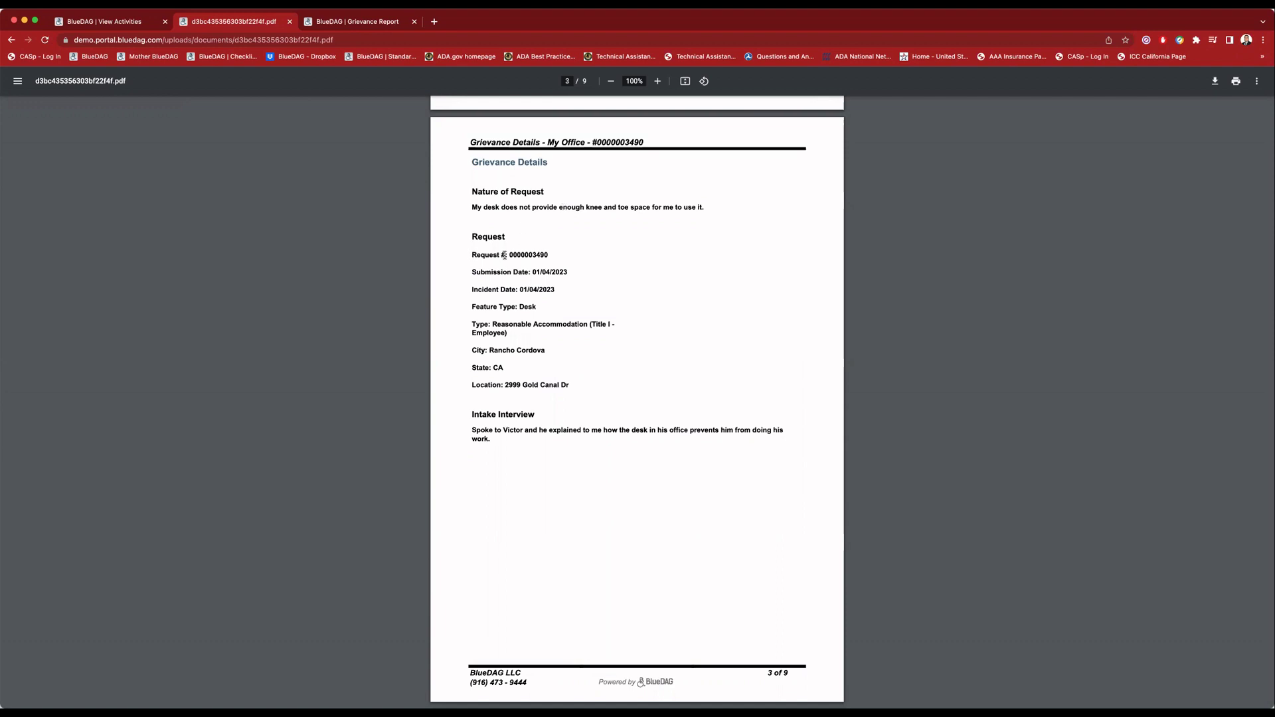
scroll(509, 275, down, 10)
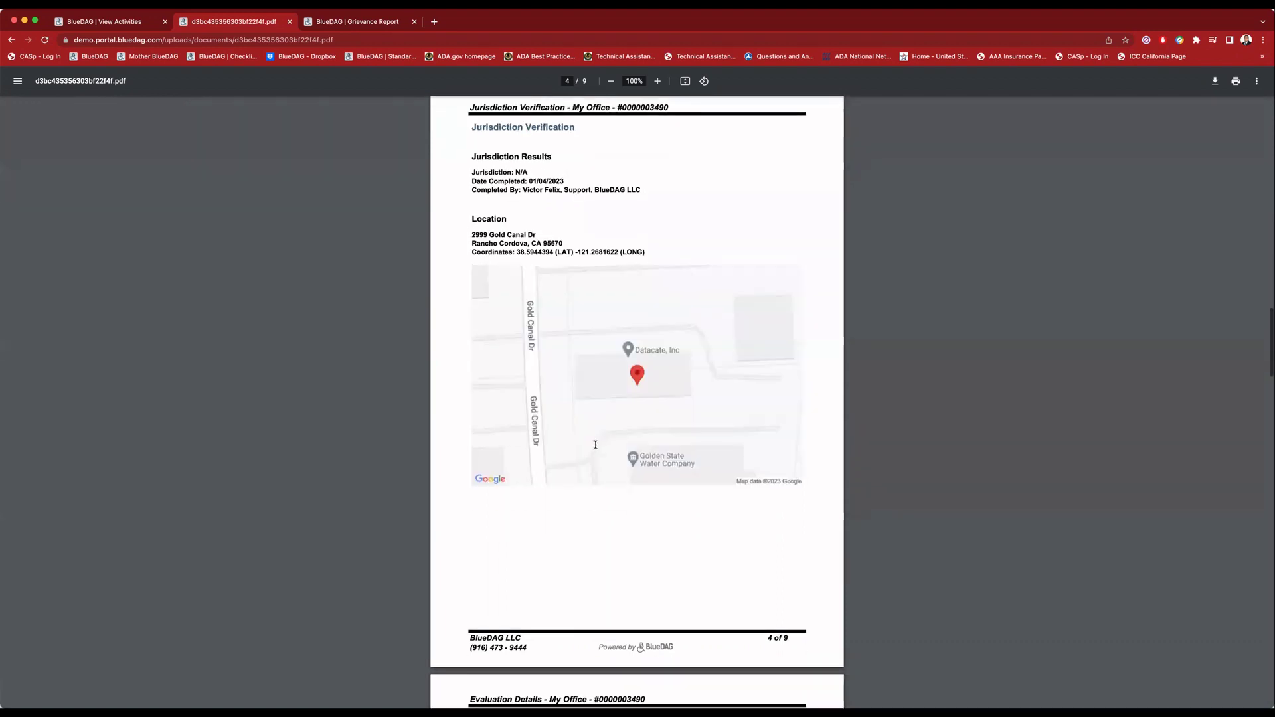
scroll(595, 445, down, 4)
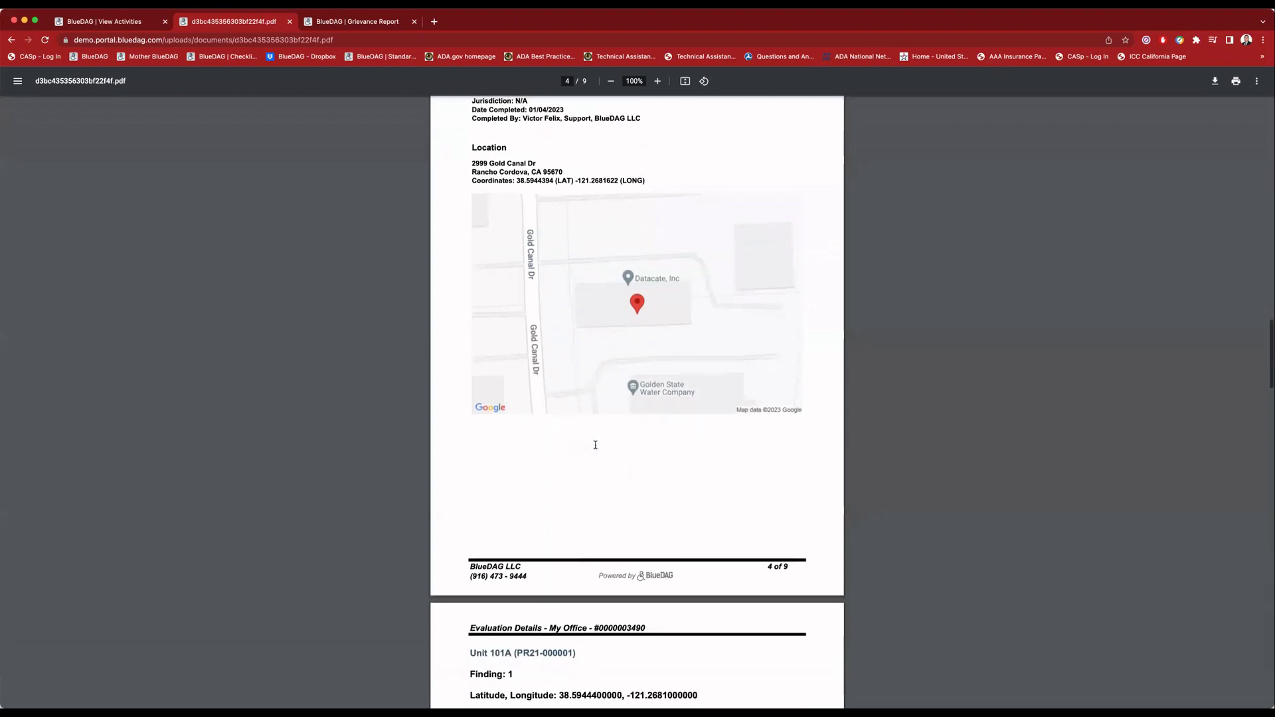
scroll(595, 445, down, 3)
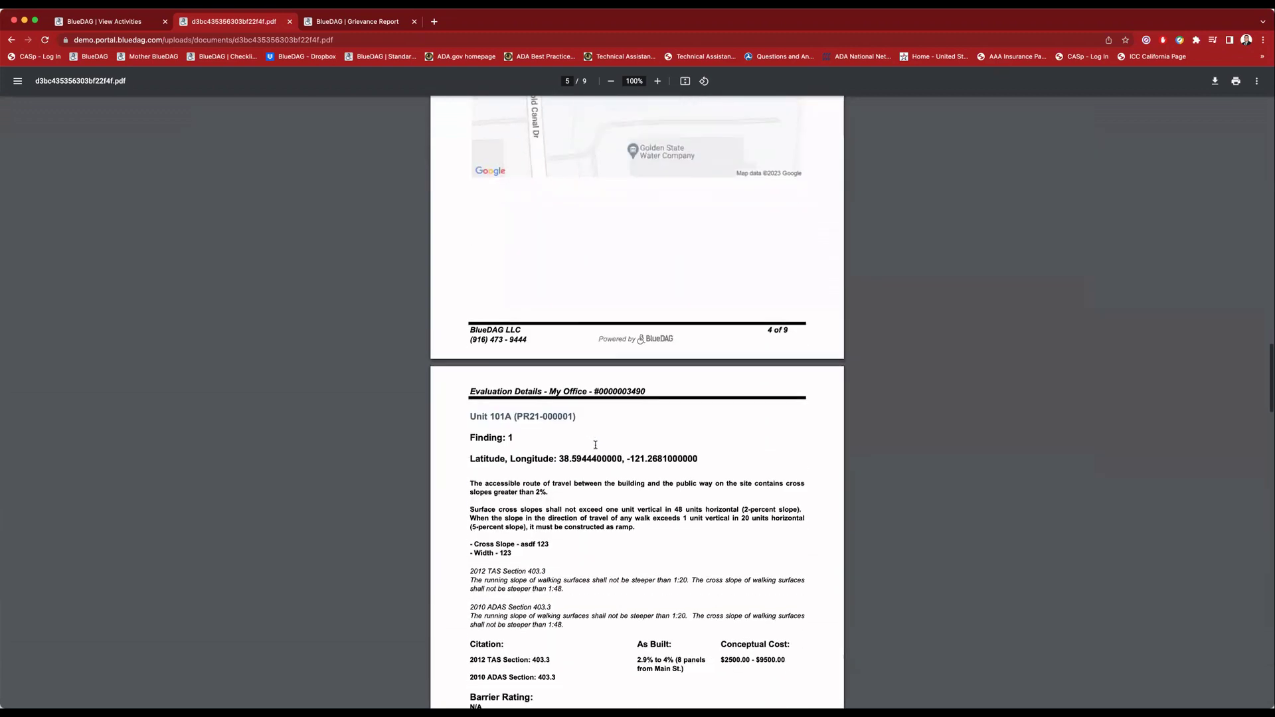
scroll(595, 445, down, 3)
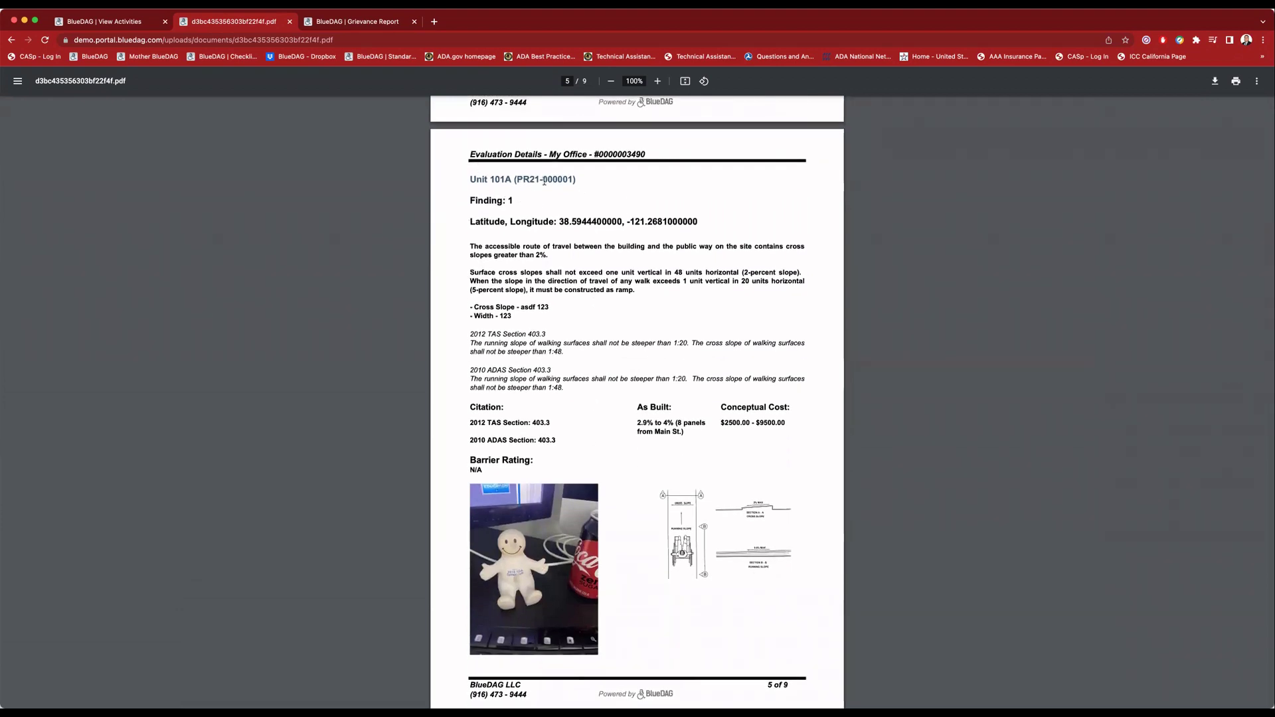
drag(517, 180, 571, 180)
click(495, 201)
drag(500, 201, 516, 201)
scroll(1163, 165, down, 12)
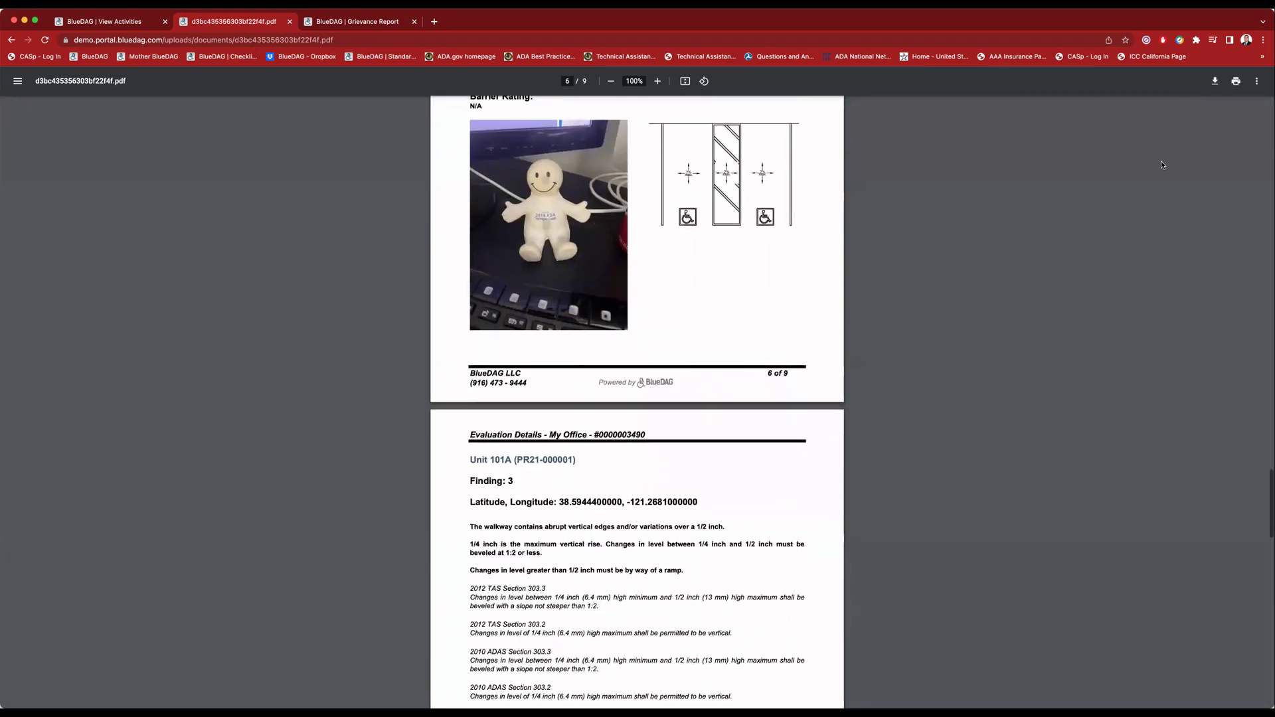
Step: Download the grievance report as Demo Report.pdf and return to the grievance's documents
click(1216, 81)
scroll(490, 296, down, 5)
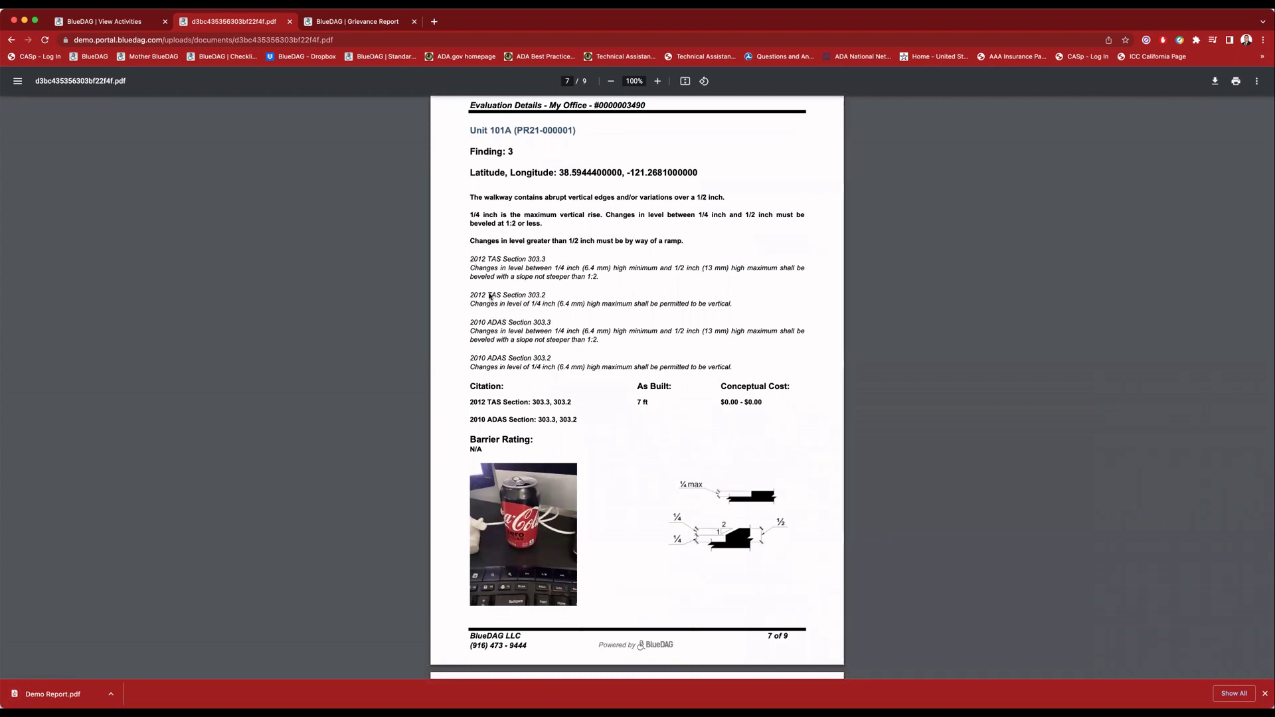
scroll(118, 117, down, 1)
key(super+bracketleft)
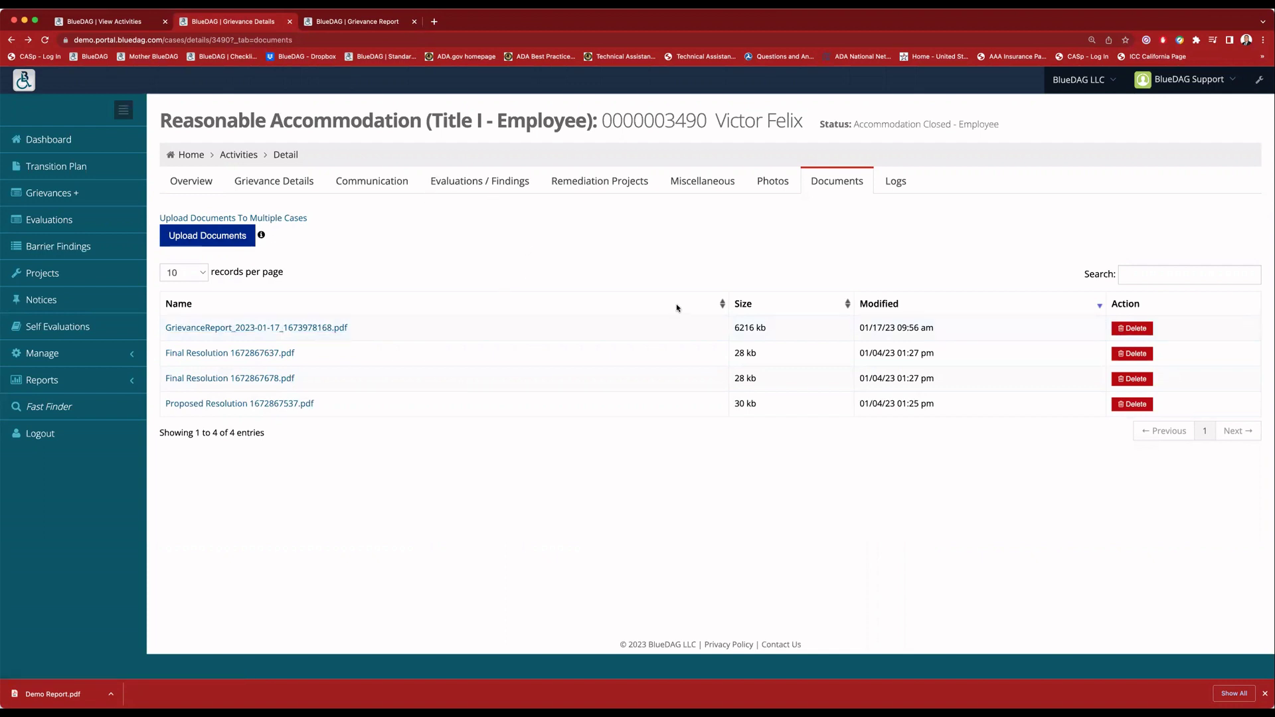
Step: Attach the remediation project with ID "Test Project ID" to the grievance and return to its remediation projects
click(606, 182)
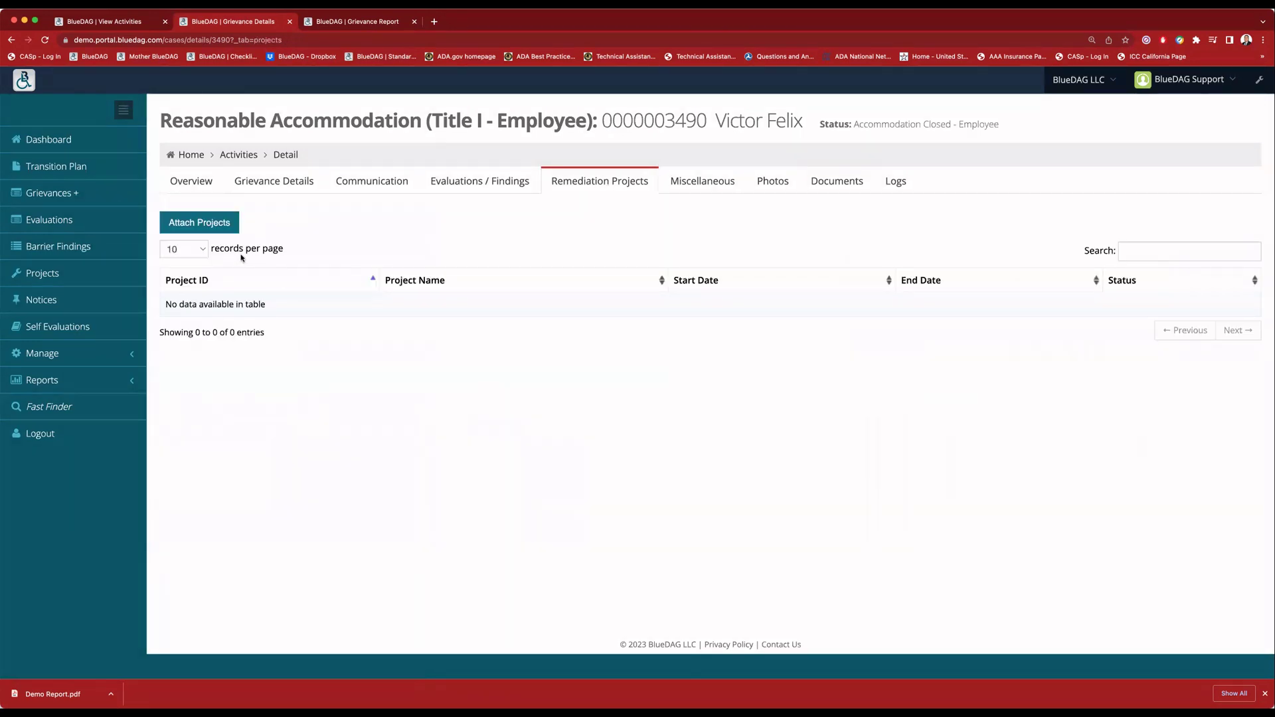
click(214, 226)
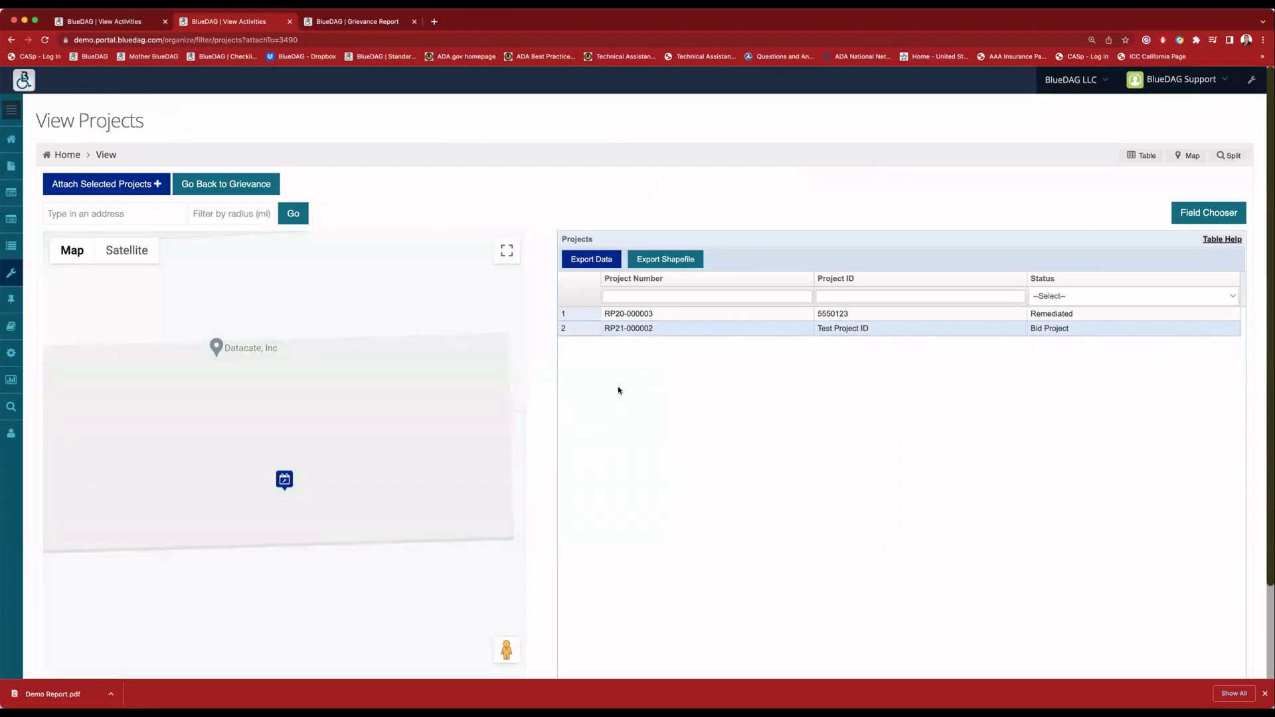
click(103, 189)
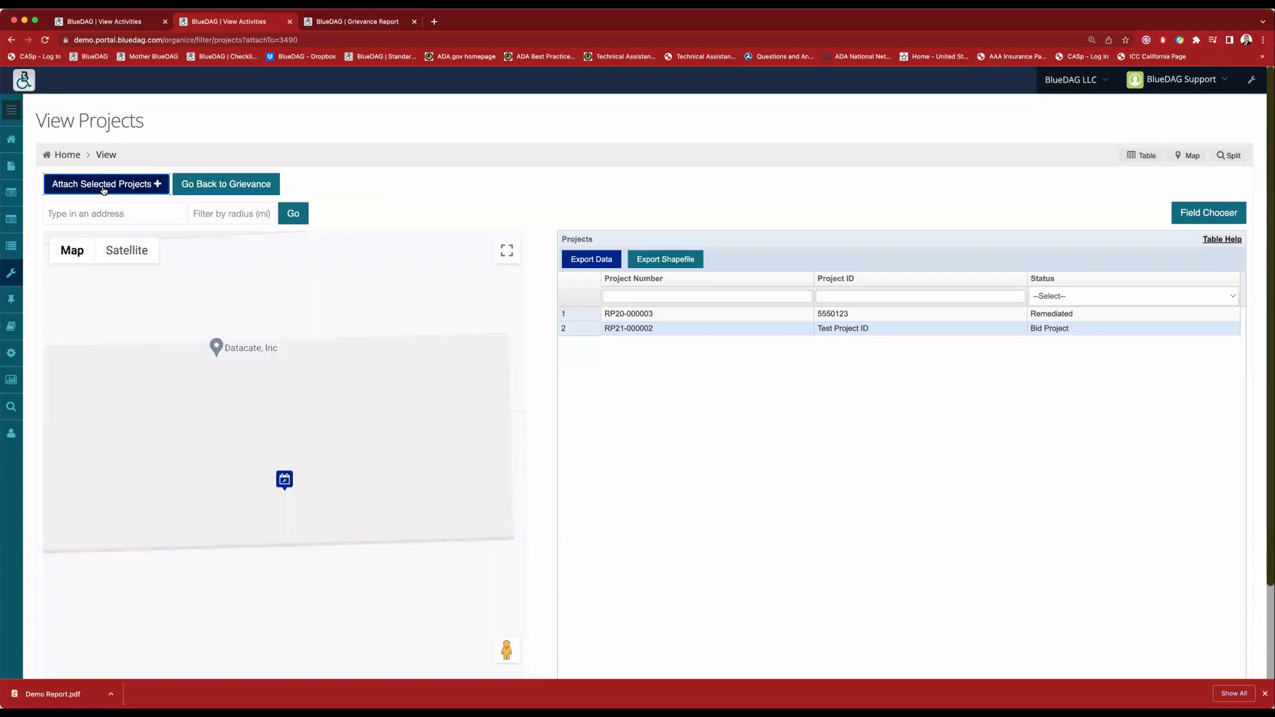
click(223, 184)
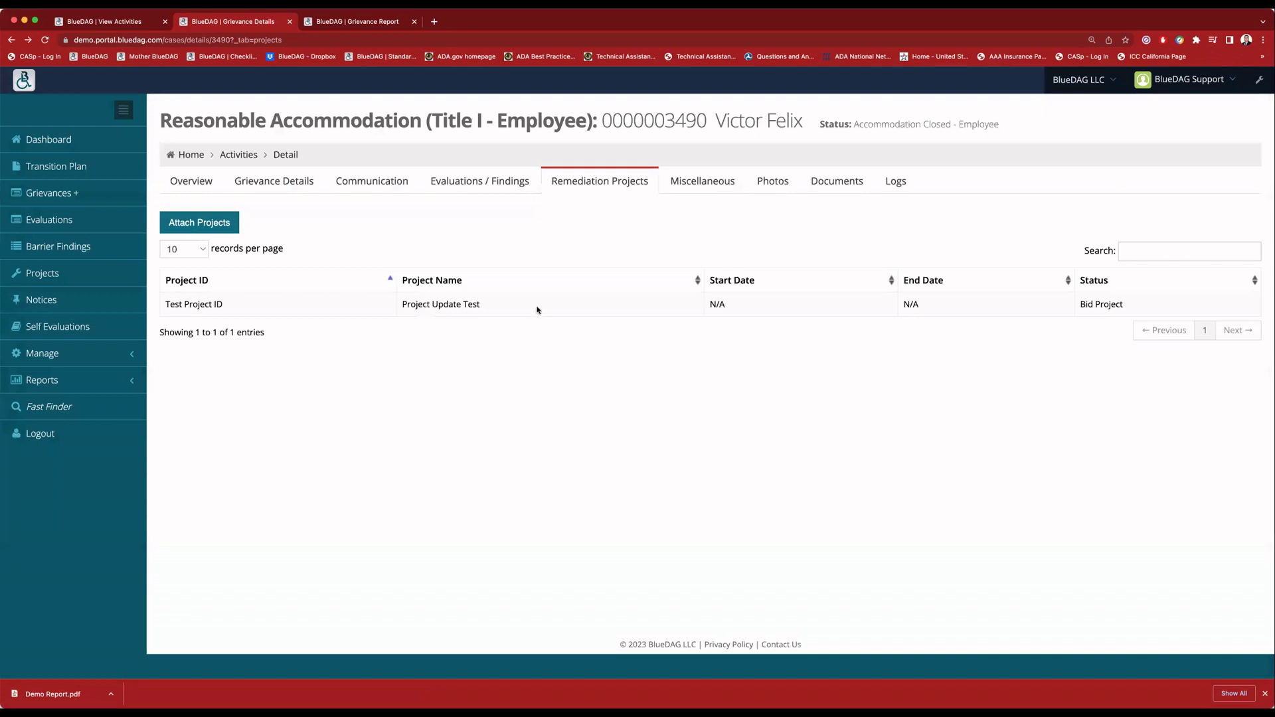
Step: View the attached project's details, and return to the grievance's overview to check its associated projects
click(559, 307)
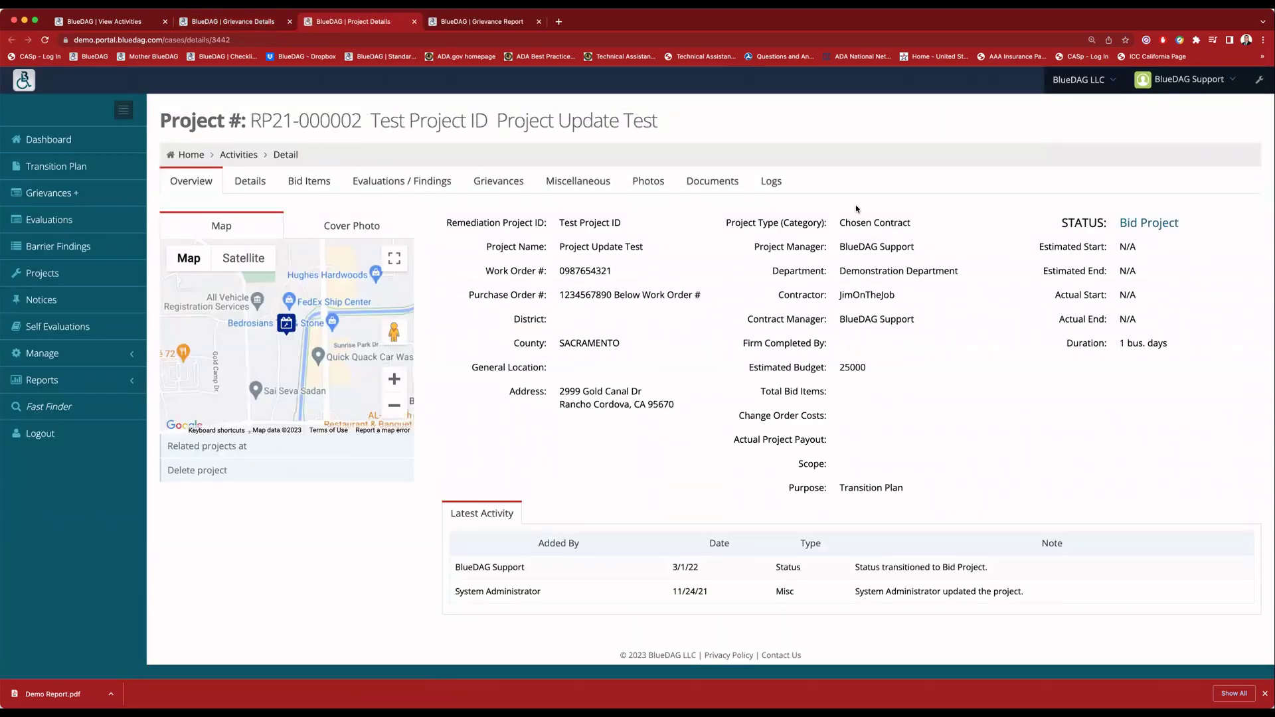
click(247, 24)
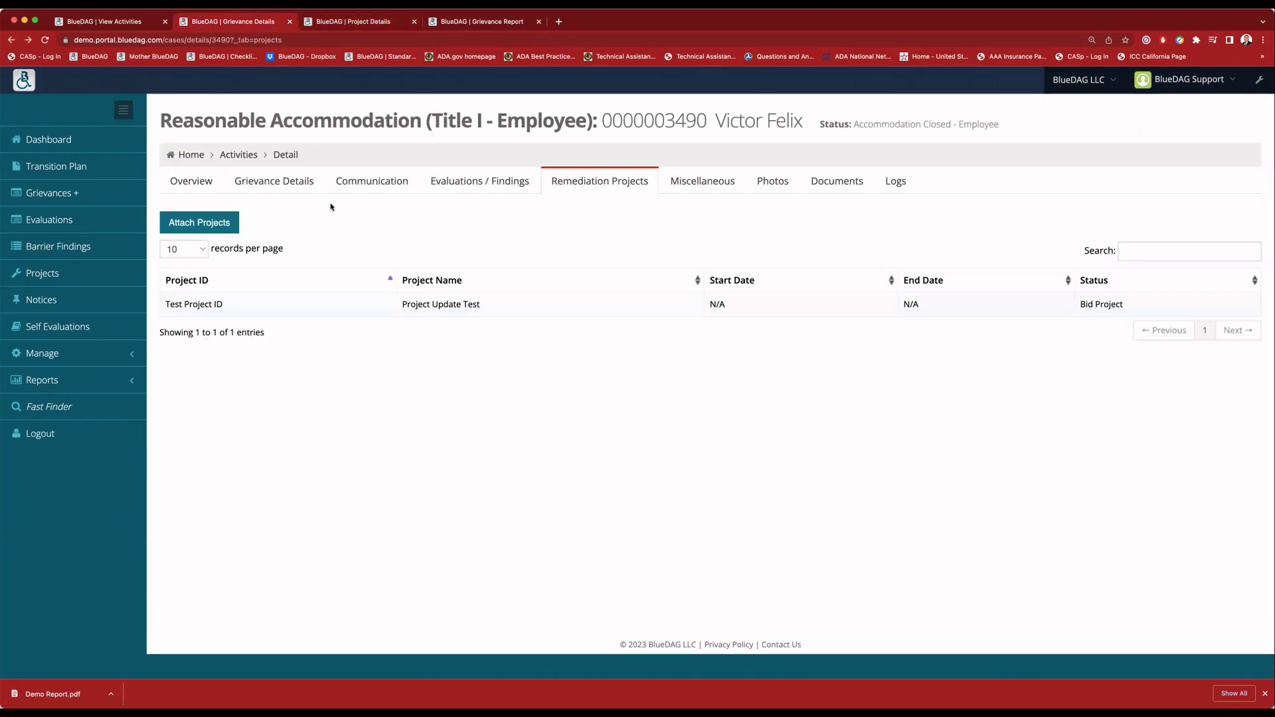
click(186, 184)
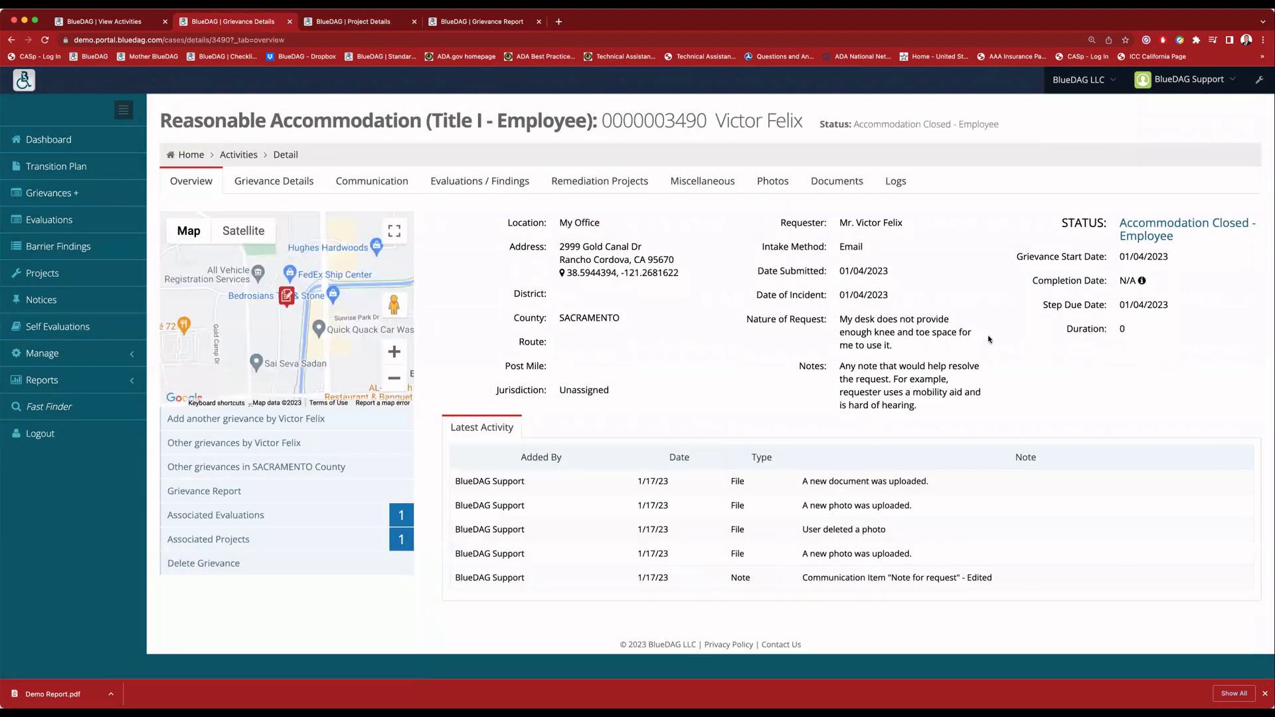